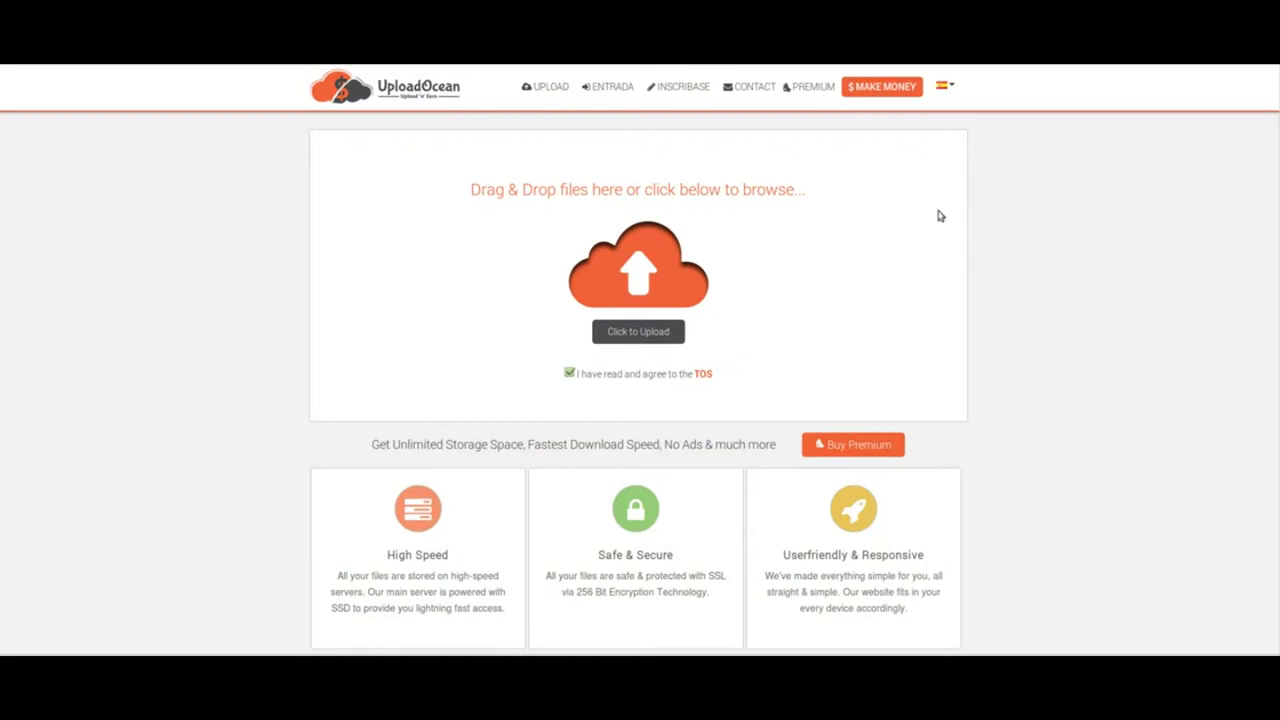
Open the MAKE MONEY rewards page, copy its web address, and start a new Chrome window.
{"action": "left_click", "coordinate": [873, 88]}
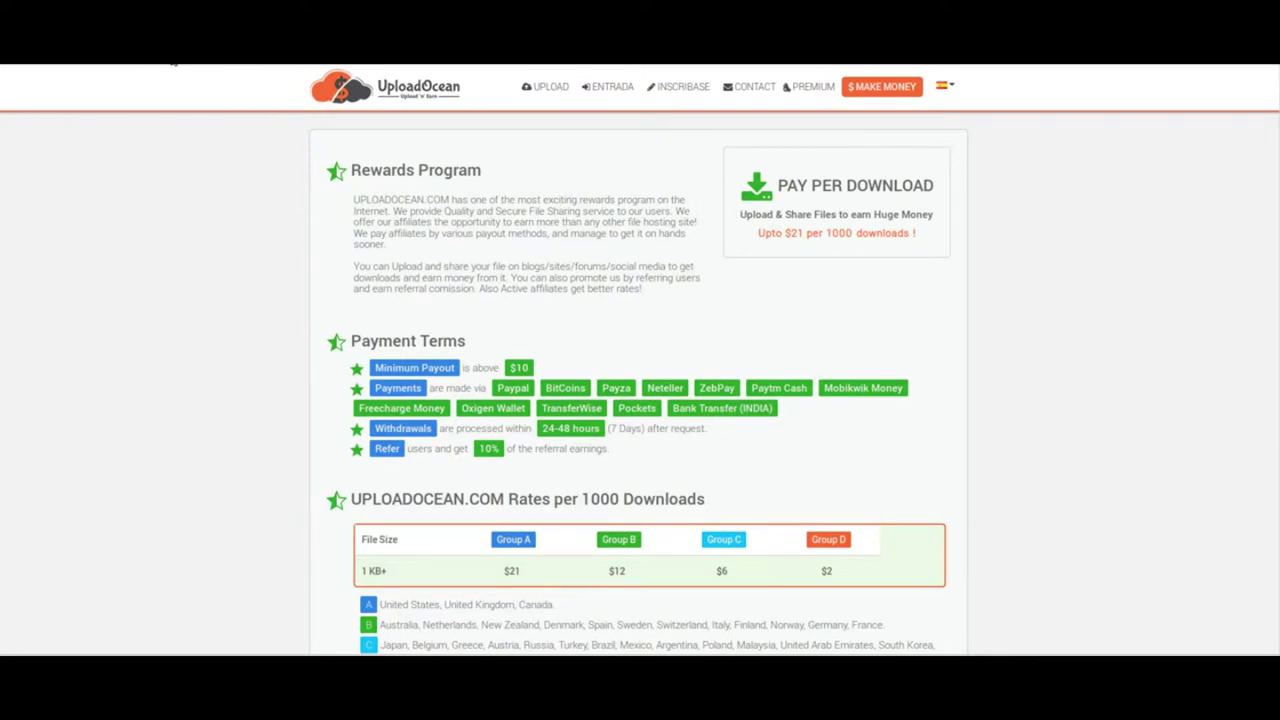
{"action": "right_click", "coordinate": [176, 66]}
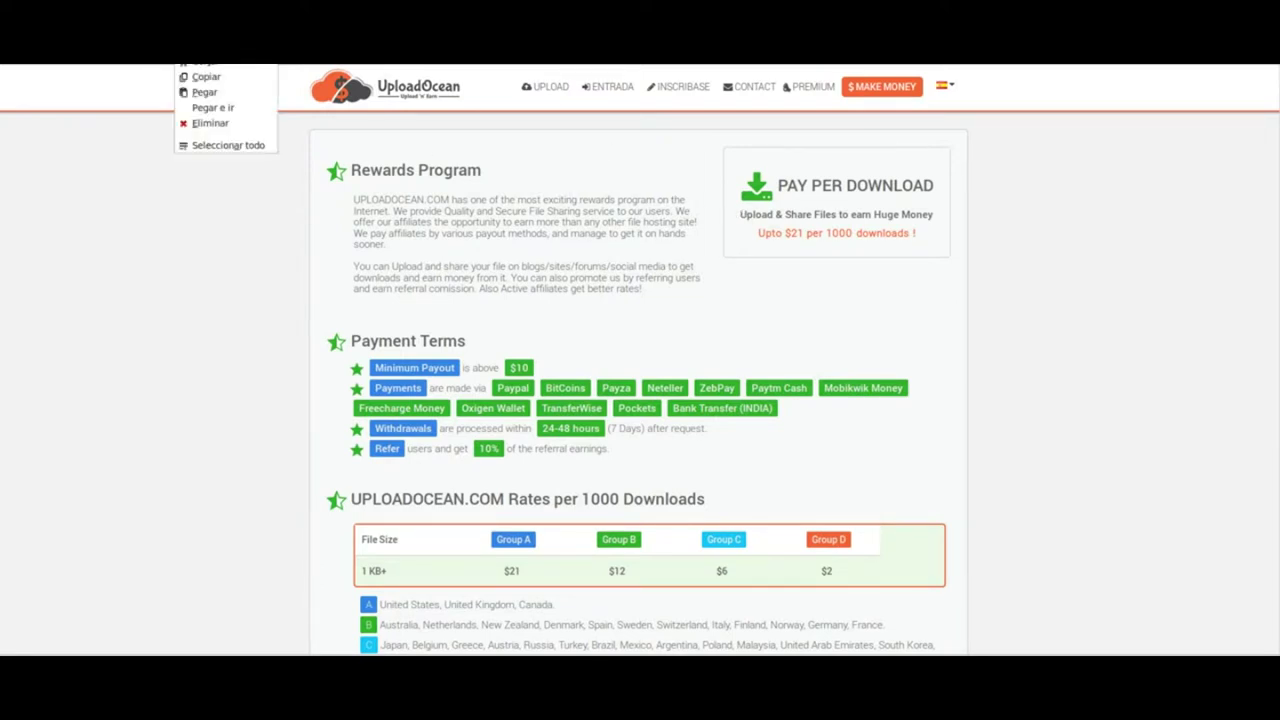
{"action": "left_click", "coordinate": [208, 84]}
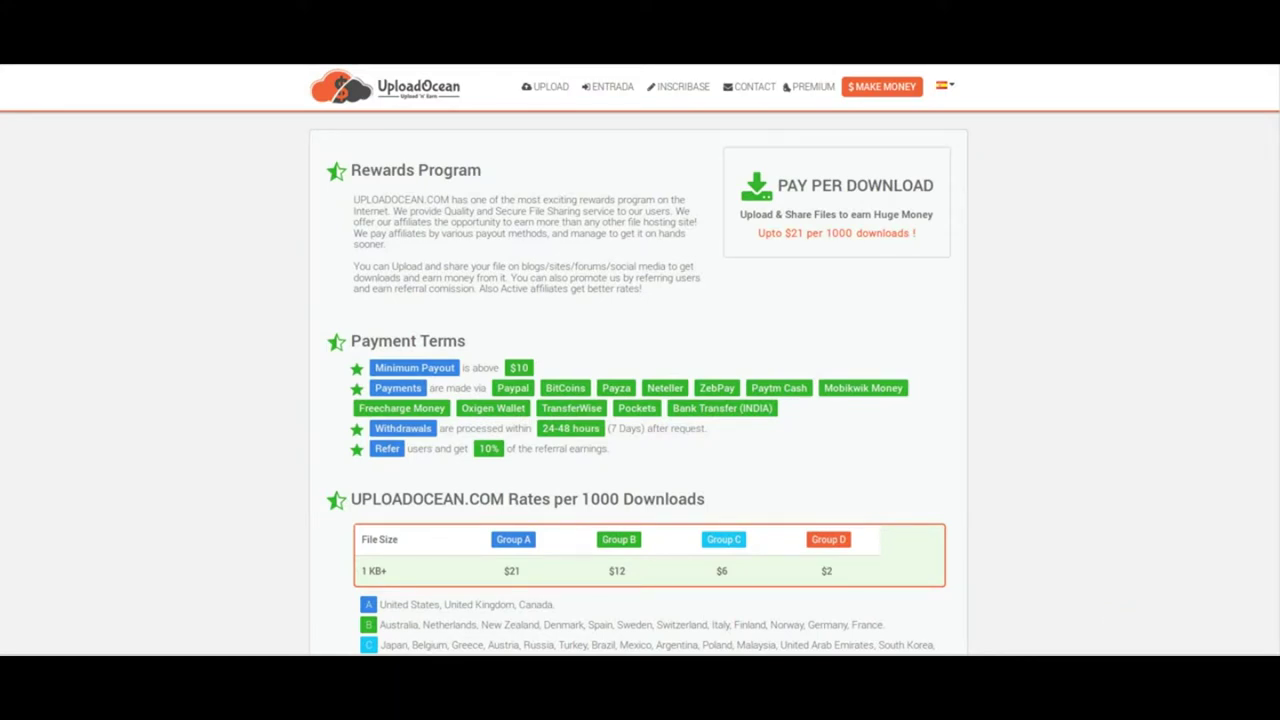
{"action": "right_click", "coordinate": [1137, 606]}
Paste the copied rewards page address into the new tab and load it, translated to Spanish.
{"action": "left_click", "coordinate": [1123, 598]}
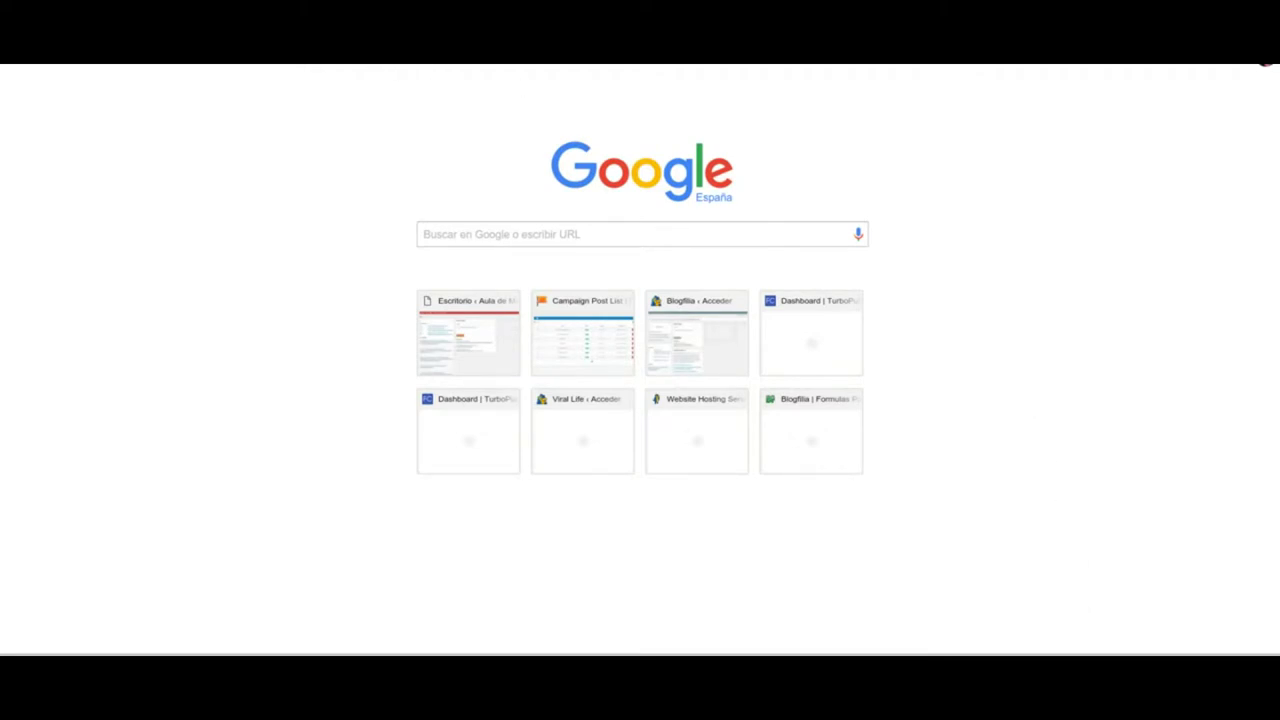
{"action": "right_click", "coordinate": [345, 62]}
{"action": "left_click", "coordinate": [392, 90]}
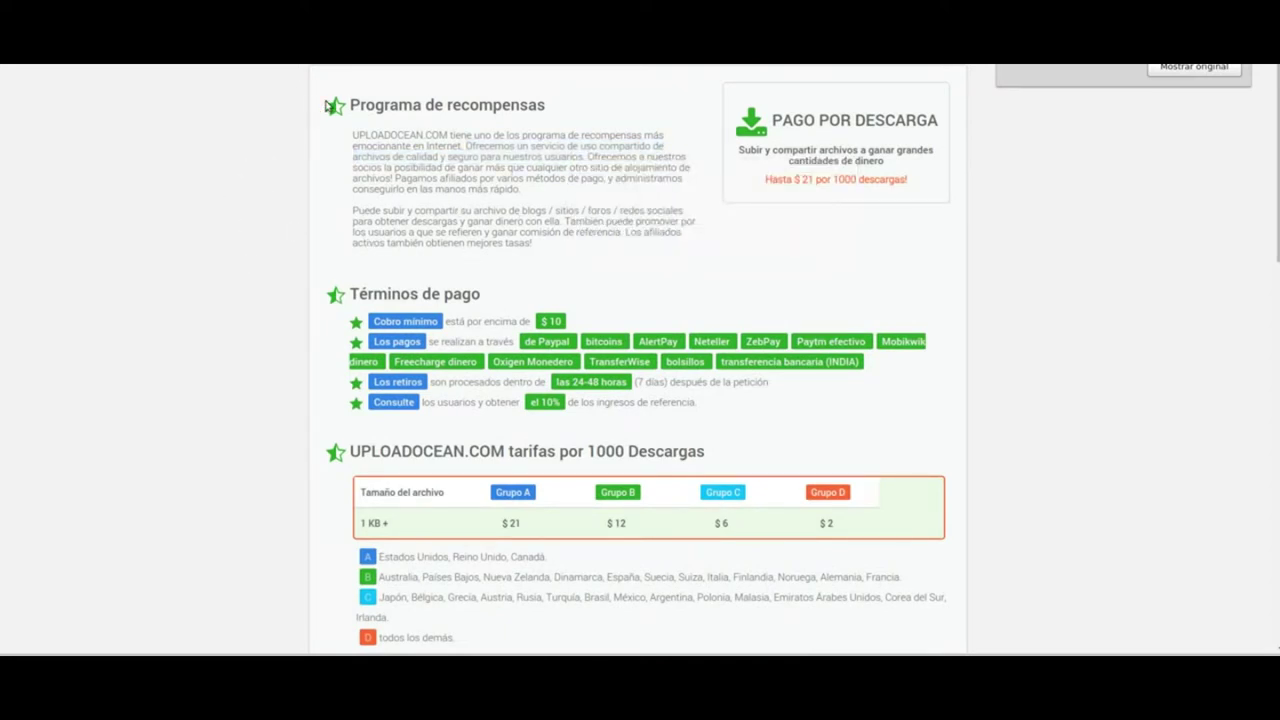
{"action": "scroll", "coordinate": [257, 197], "scroll_direction": "down", "scroll_amount": 3}
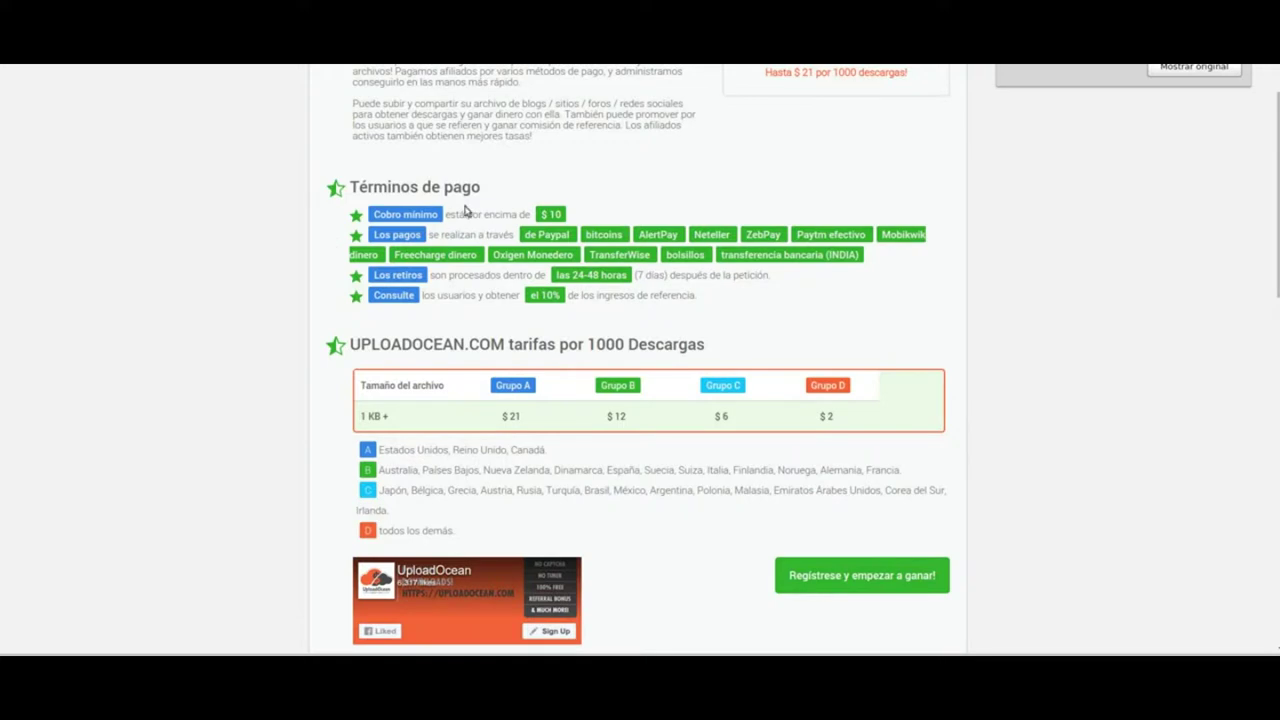
{"action": "scroll", "coordinate": [465, 210], "scroll_direction": "down", "scroll_amount": 2}
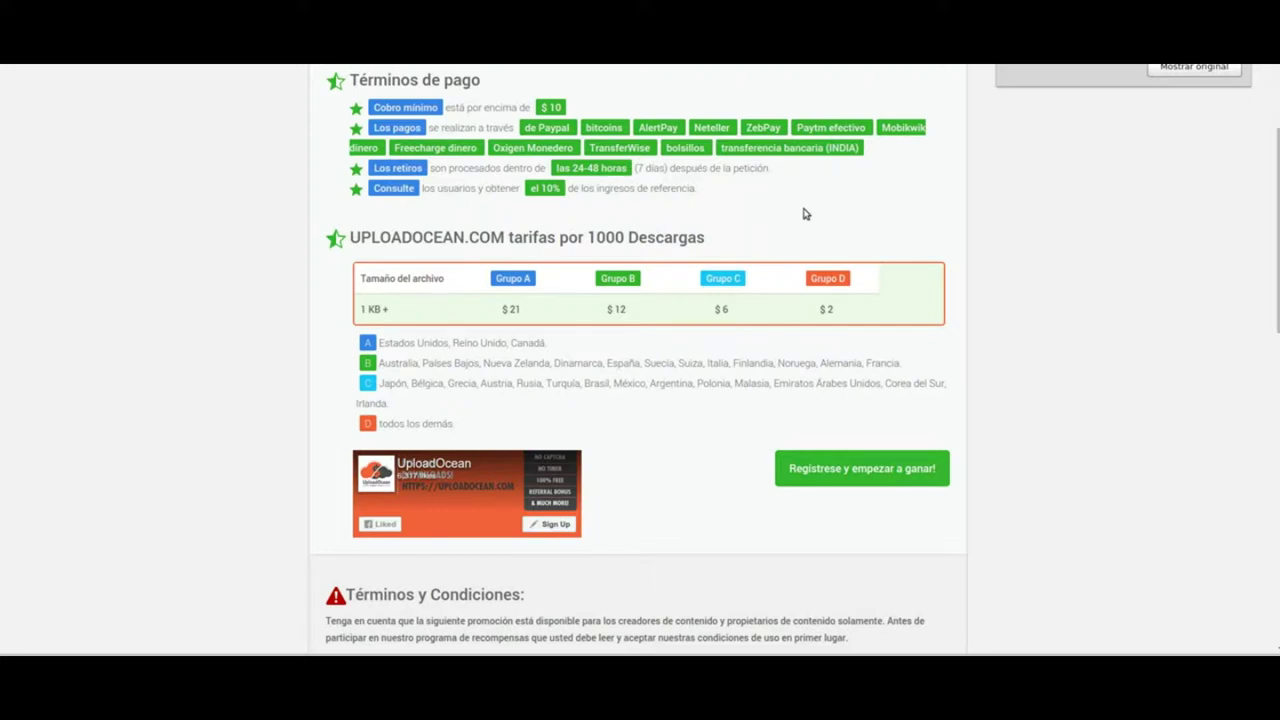
{"action": "scroll", "coordinate": [806, 213], "scroll_direction": "down", "scroll_amount": 1}
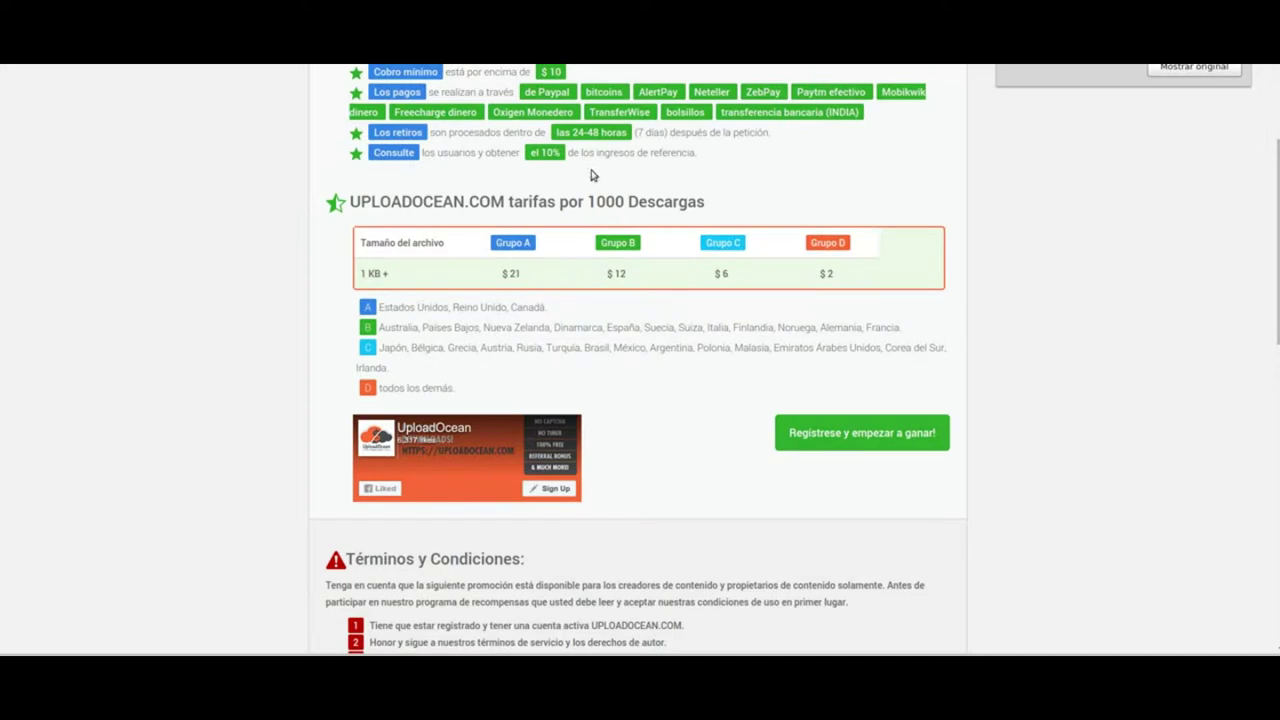
{"action": "scroll", "coordinate": [583, 200], "scroll_direction": "down", "scroll_amount": 2}
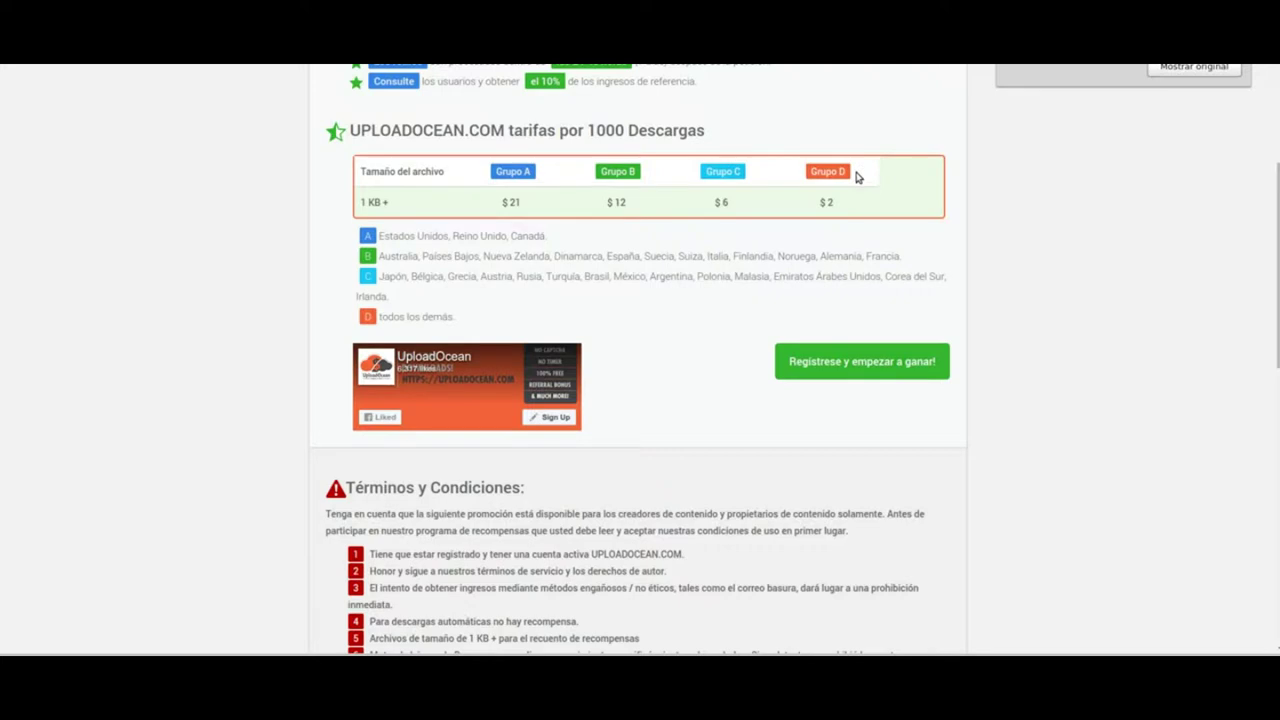
{"action": "scroll", "coordinate": [628, 242], "scroll_direction": "down", "scroll_amount": 1}
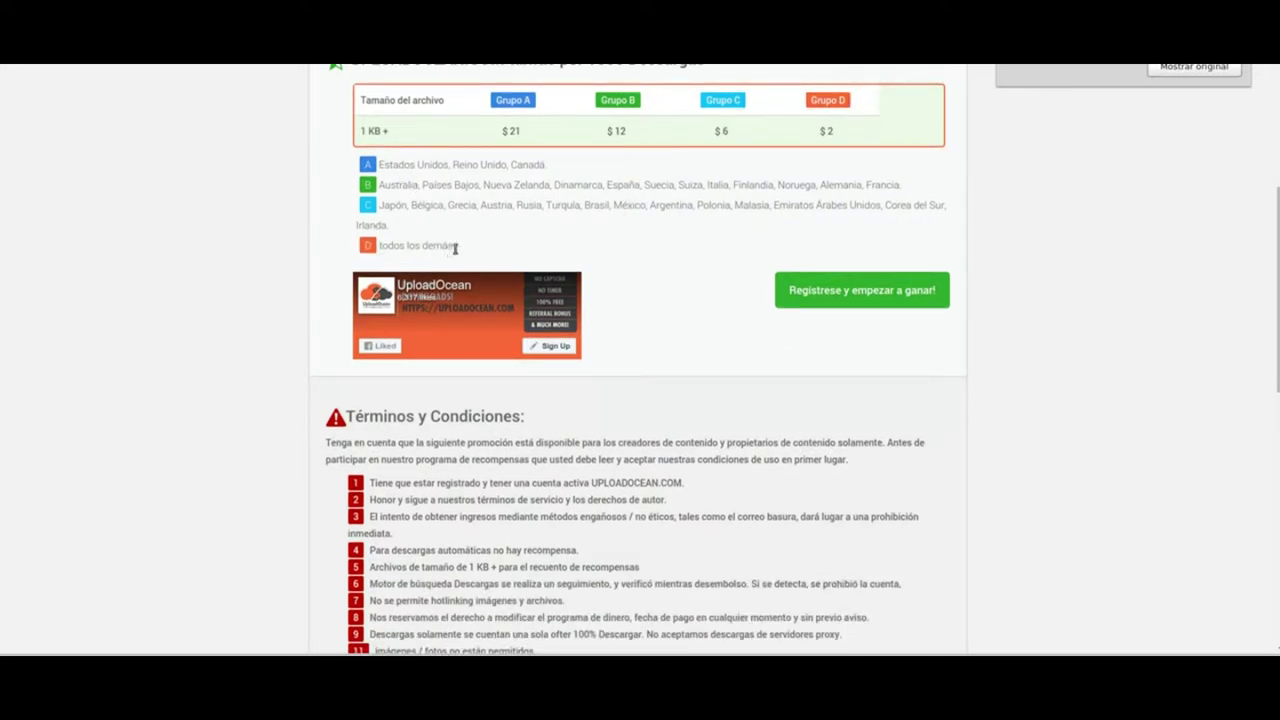
{"action": "triple_click", "coordinate": [470, 250]}
{"action": "left_click_drag", "start_coordinate": [413, 235], "coordinate": [380, 162]}
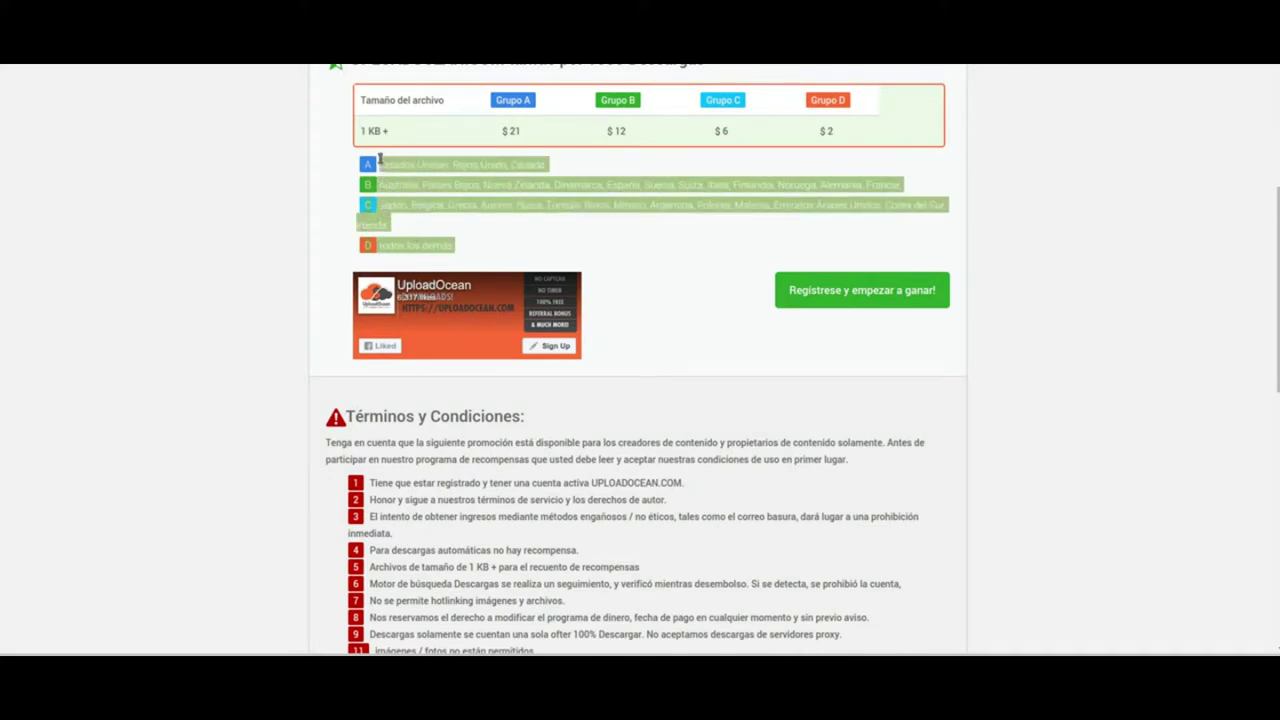
{"action": "left_click", "coordinate": [603, 243]}
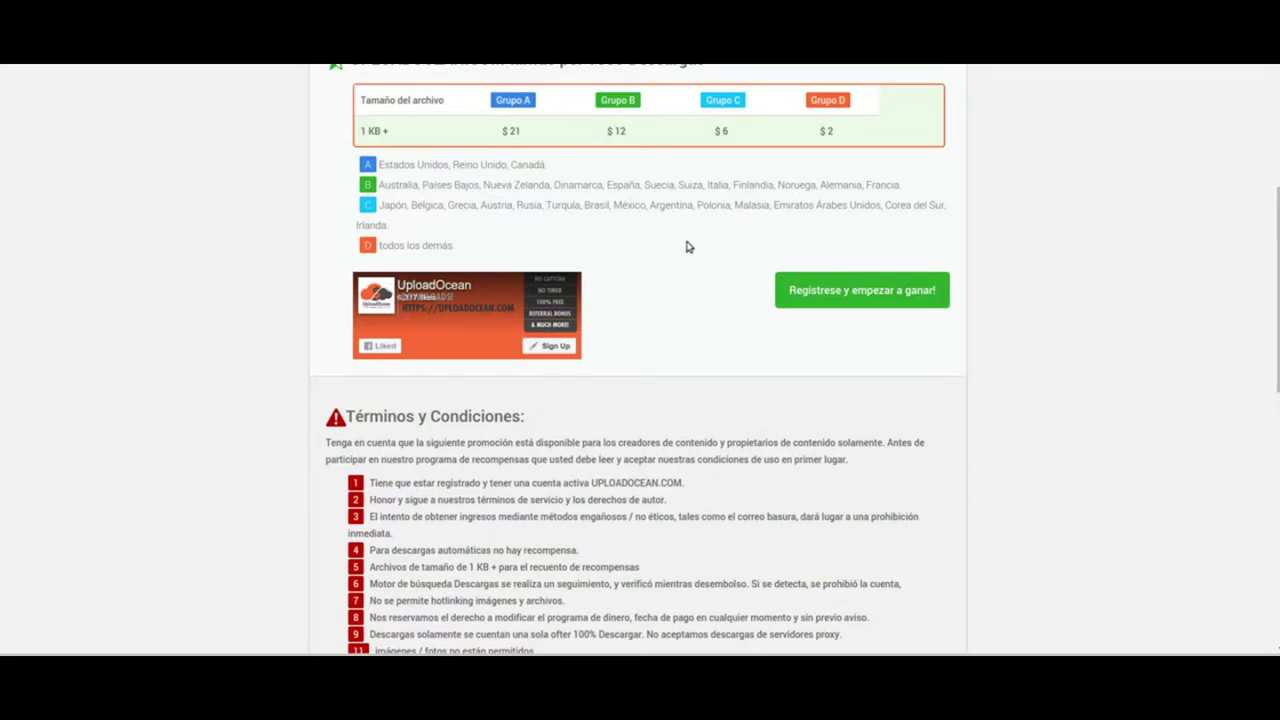
{"action": "scroll", "coordinate": [686, 247], "scroll_direction": "down", "scroll_amount": 1}
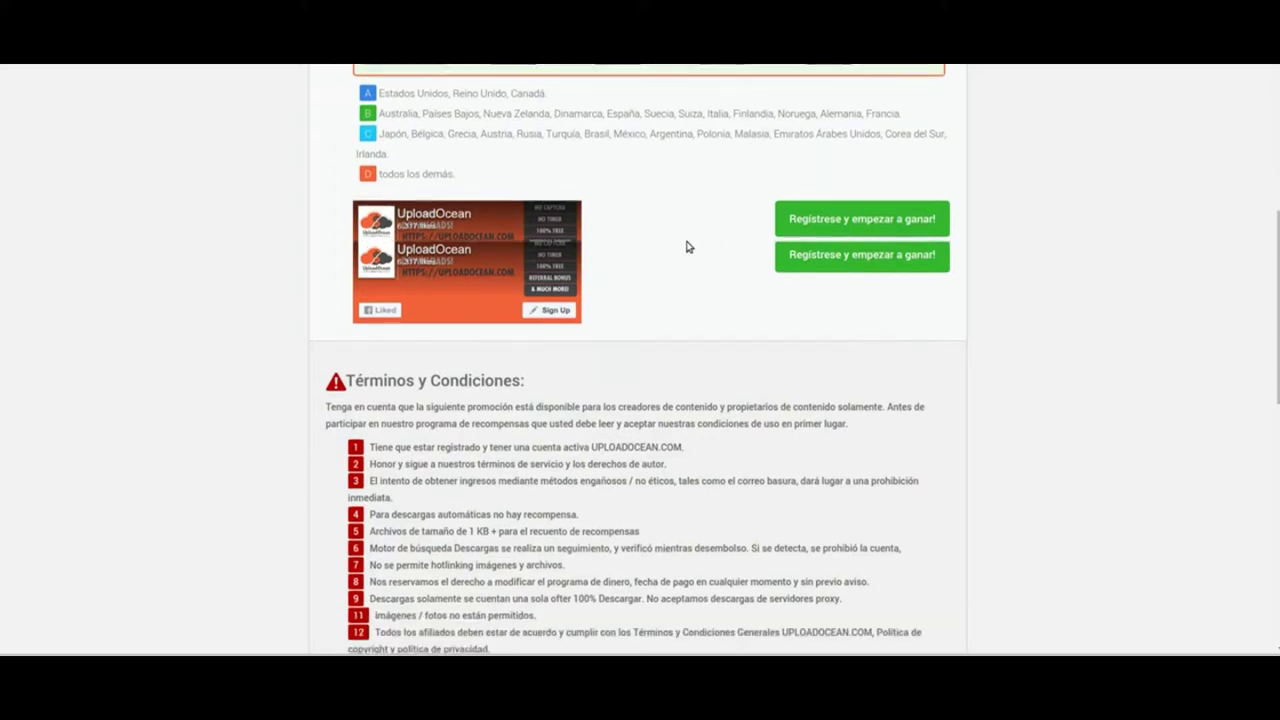
{"action": "scroll", "coordinate": [686, 247], "scroll_direction": "down", "scroll_amount": 2}
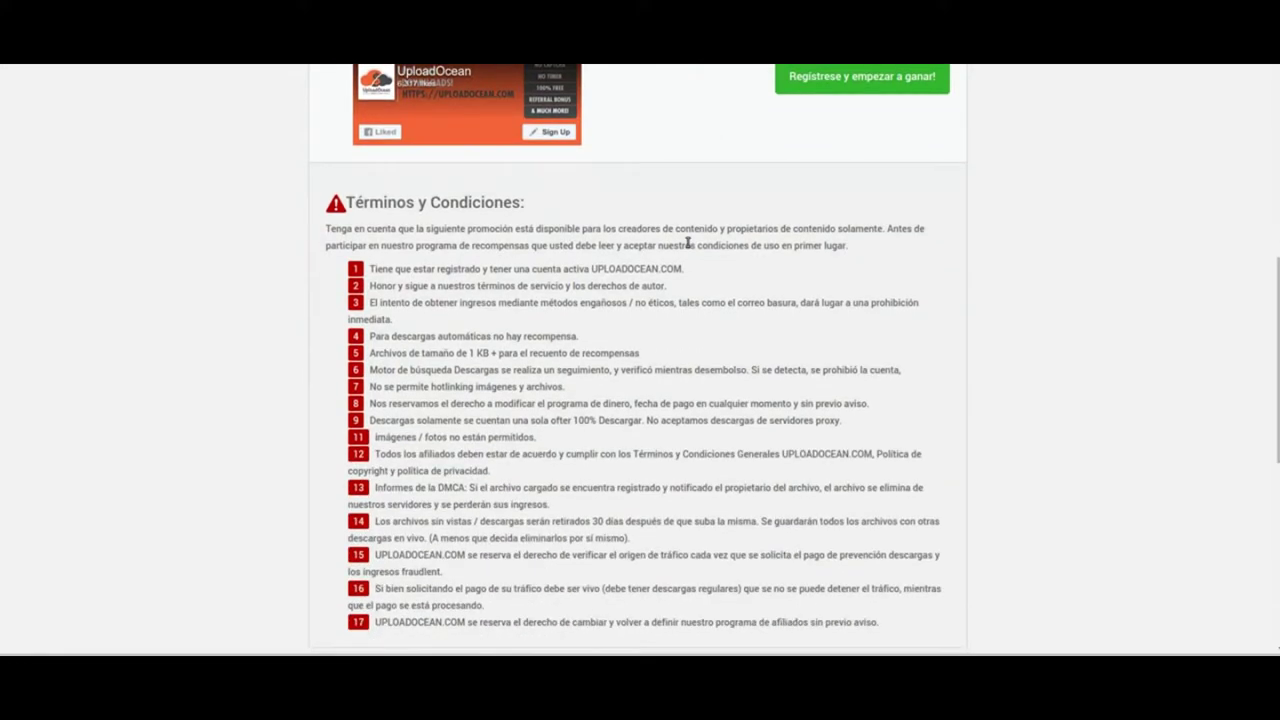
{"action": "scroll", "coordinate": [688, 243], "scroll_direction": "down", "scroll_amount": 1}
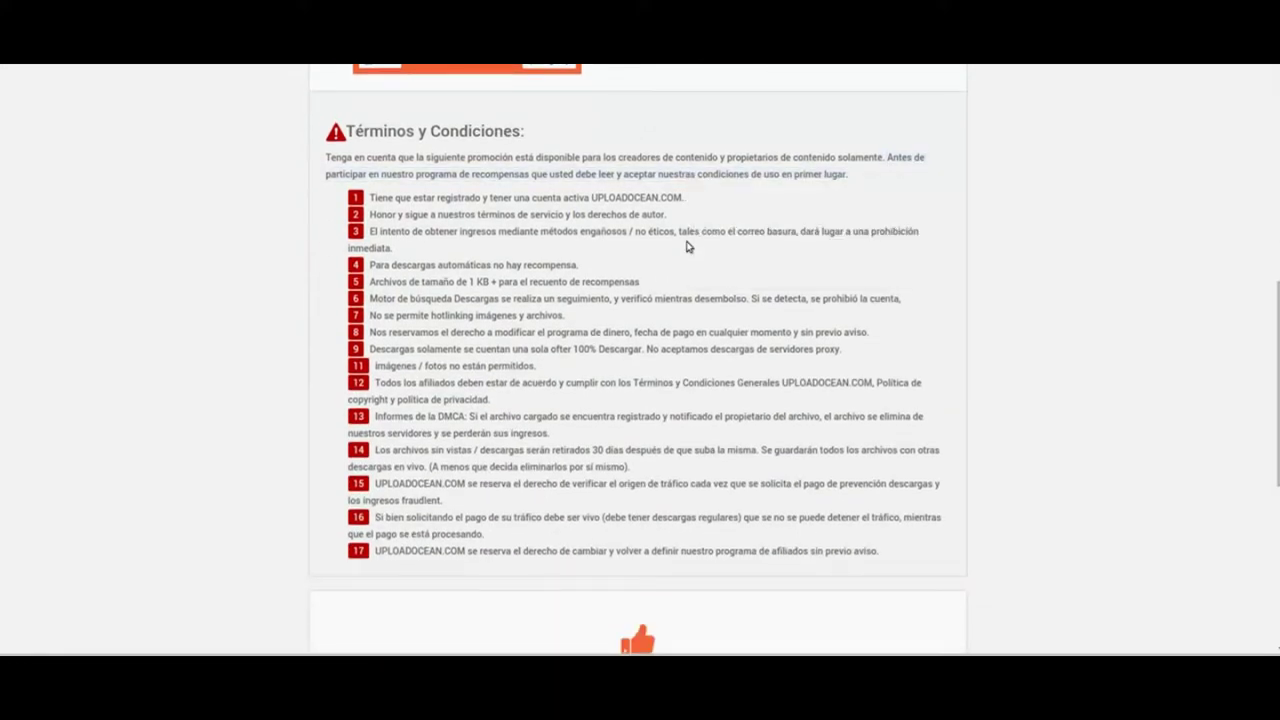
{"action": "scroll", "coordinate": [686, 247], "scroll_direction": "down", "scroll_amount": 1}
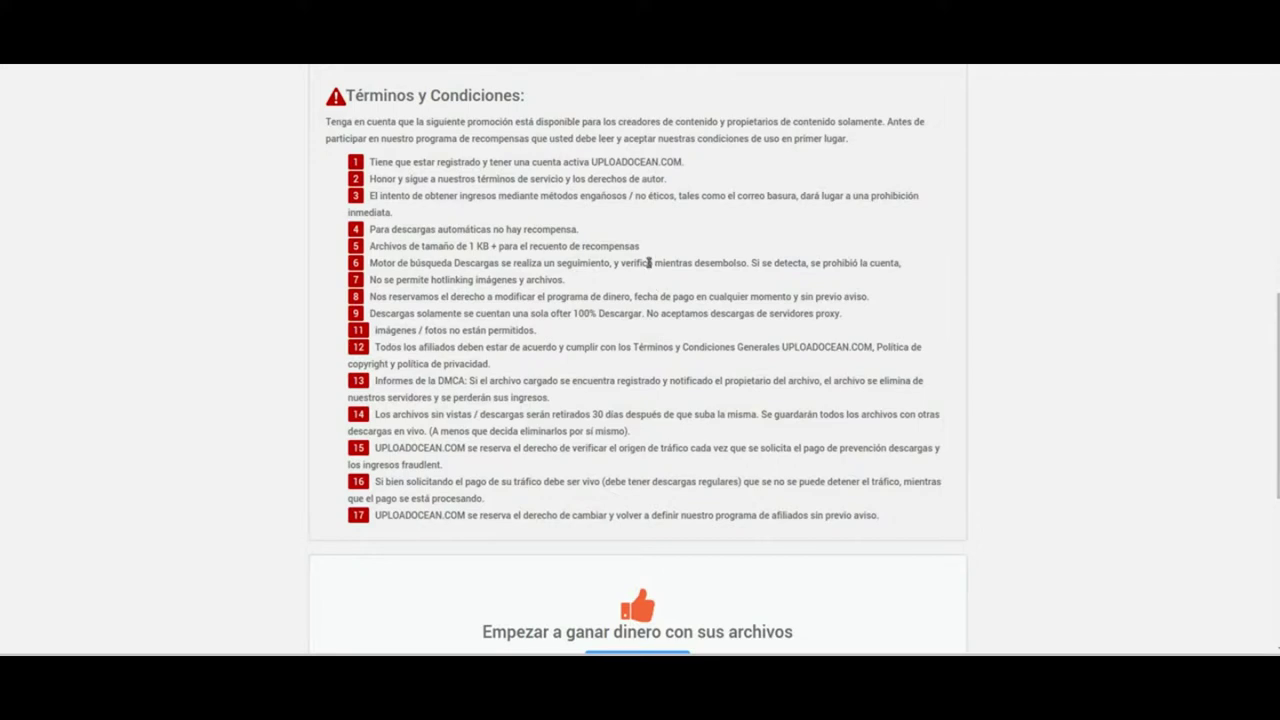
{"action": "scroll", "coordinate": [650, 263], "scroll_direction": "down", "scroll_amount": 1}
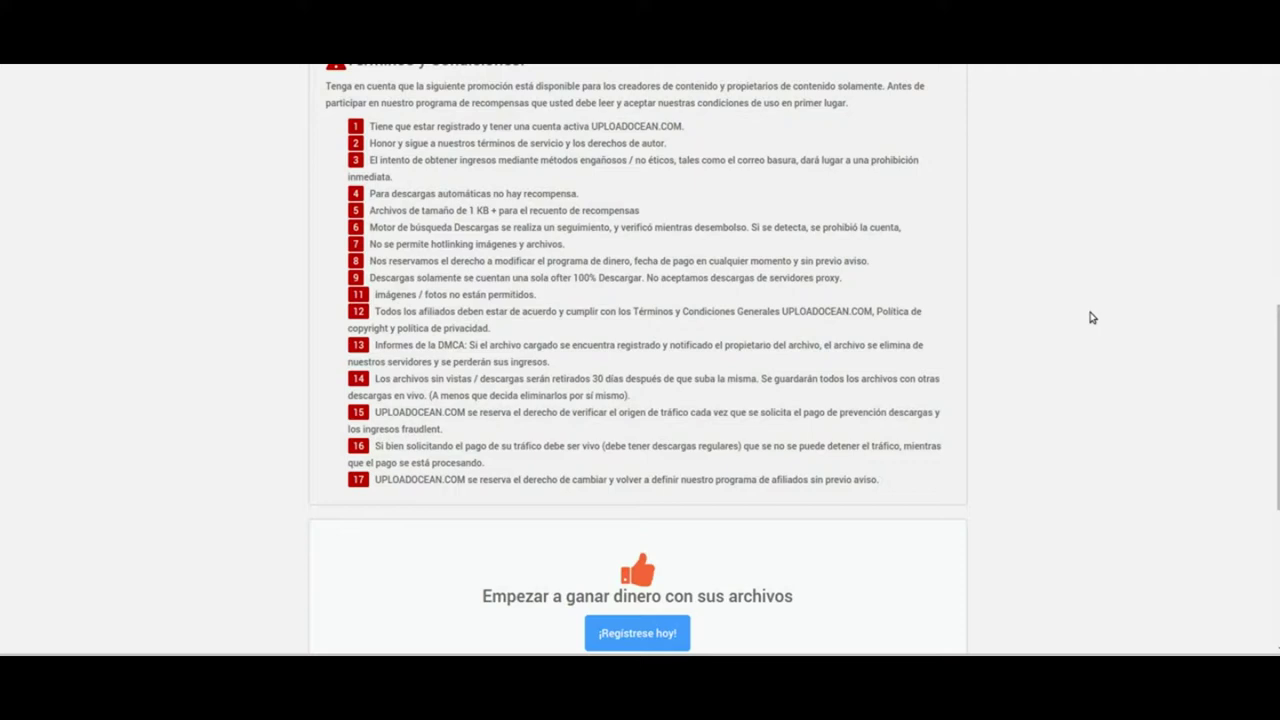
{"action": "scroll", "coordinate": [1092, 317], "scroll_direction": "down", "scroll_amount": 1}
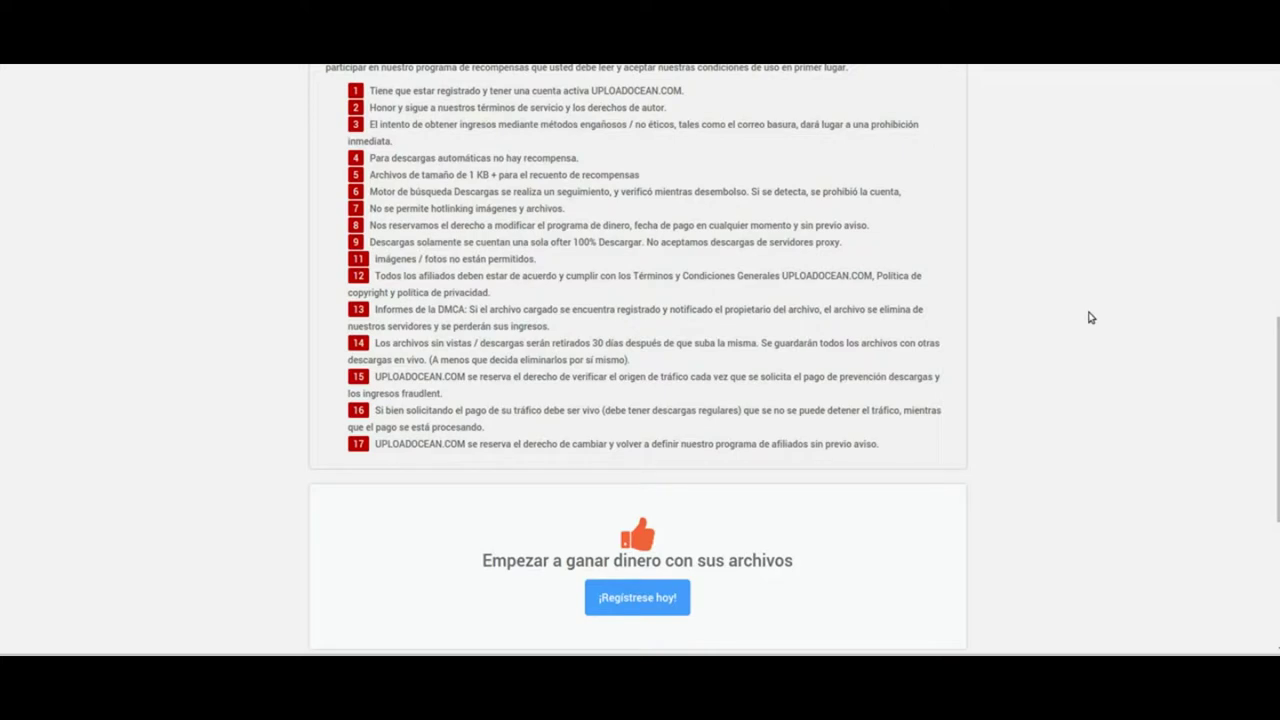
Scroll up the rewards page, briefly selecting the '1 KB +' file size text.
{"action": "scroll", "coordinate": [862, 375], "scroll_direction": "up", "scroll_amount": 3}
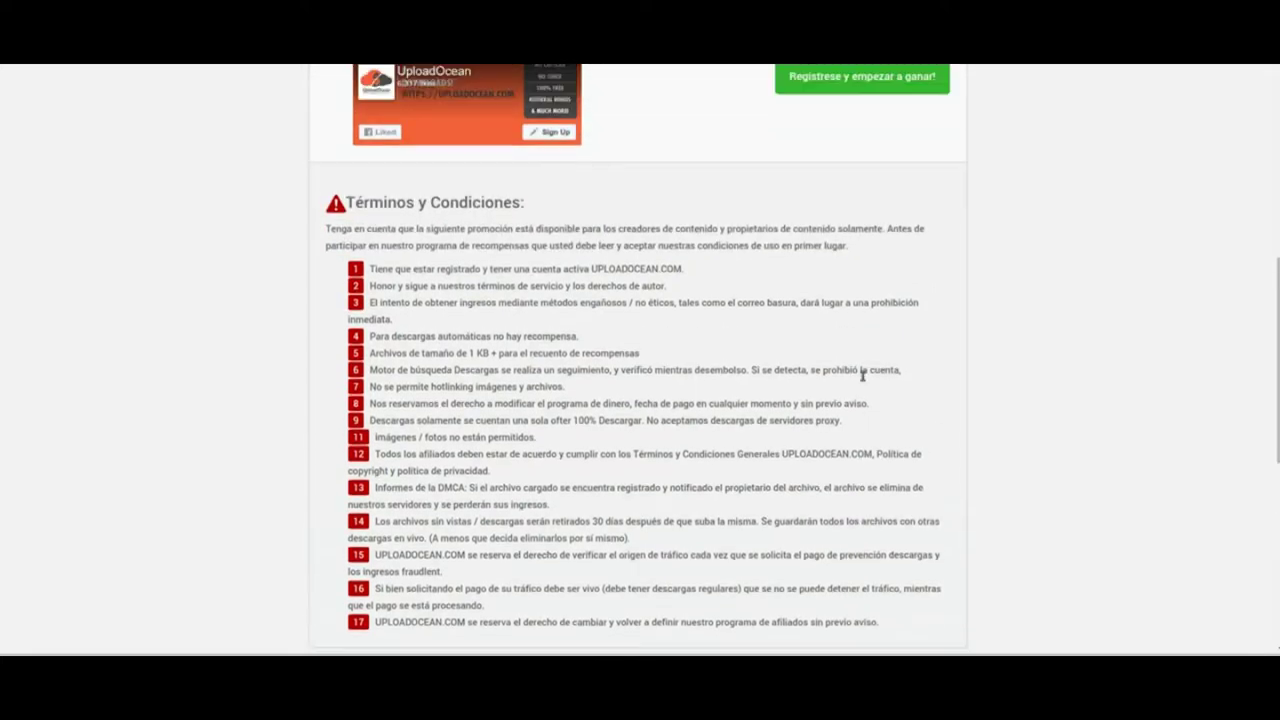
{"action": "scroll", "coordinate": [862, 375], "scroll_direction": "up", "scroll_amount": 2}
{"action": "scroll", "coordinate": [864, 381], "scroll_direction": "up", "scroll_amount": 2}
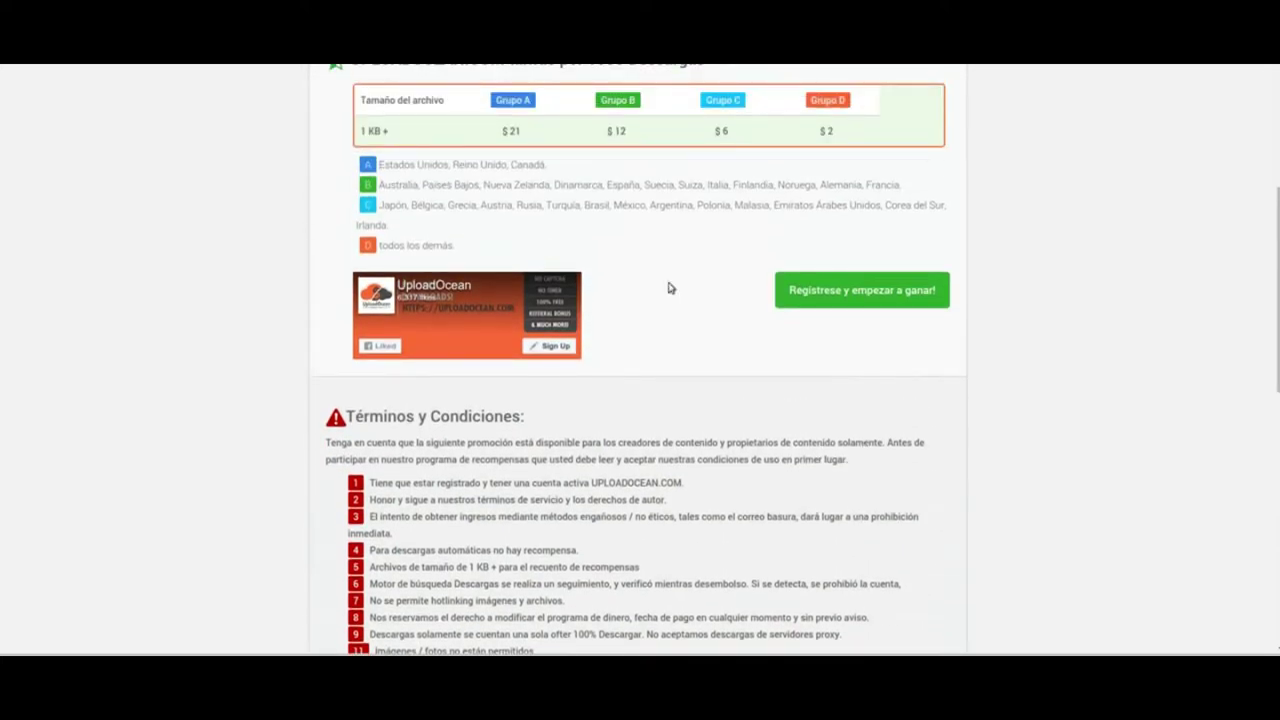
{"action": "left_click_drag", "start_coordinate": [393, 131], "coordinate": [361, 131]}
{"action": "scroll", "coordinate": [898, 178], "scroll_direction": "up", "scroll_amount": 1}
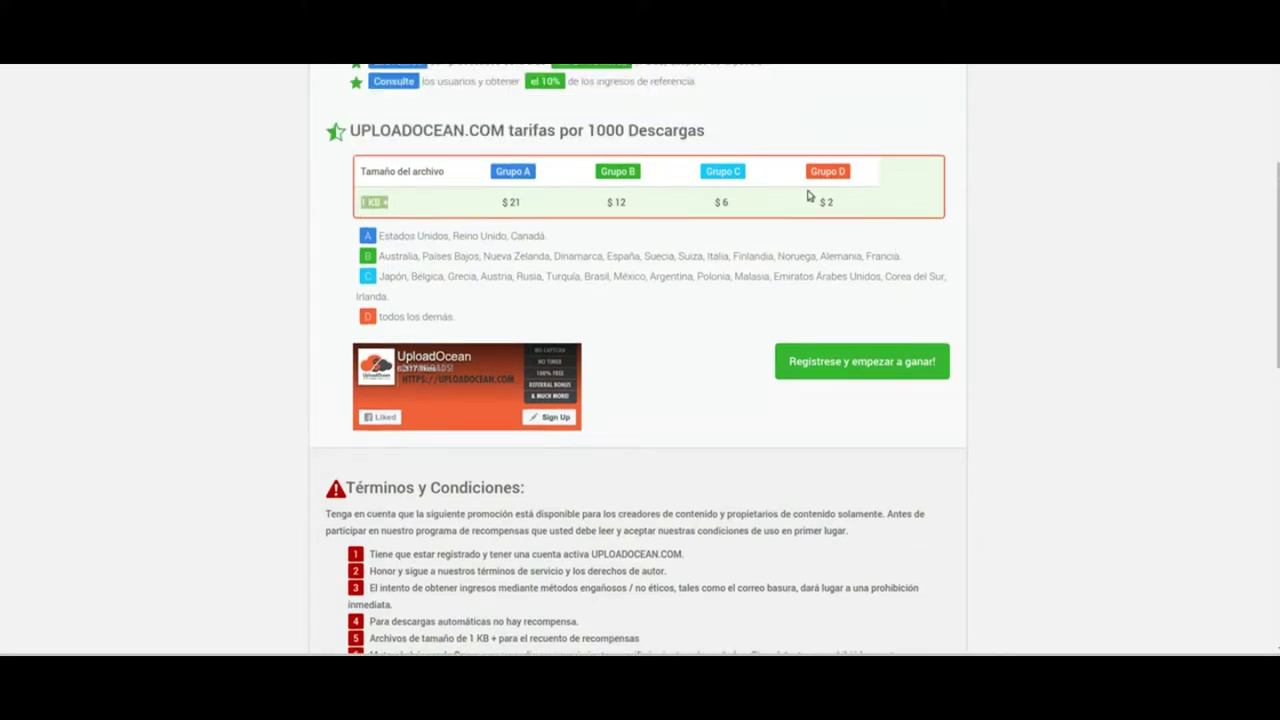
{"action": "left_click", "coordinate": [405, 203]}
{"action": "scroll", "coordinate": [978, 301], "scroll_direction": "up", "scroll_amount": 2}
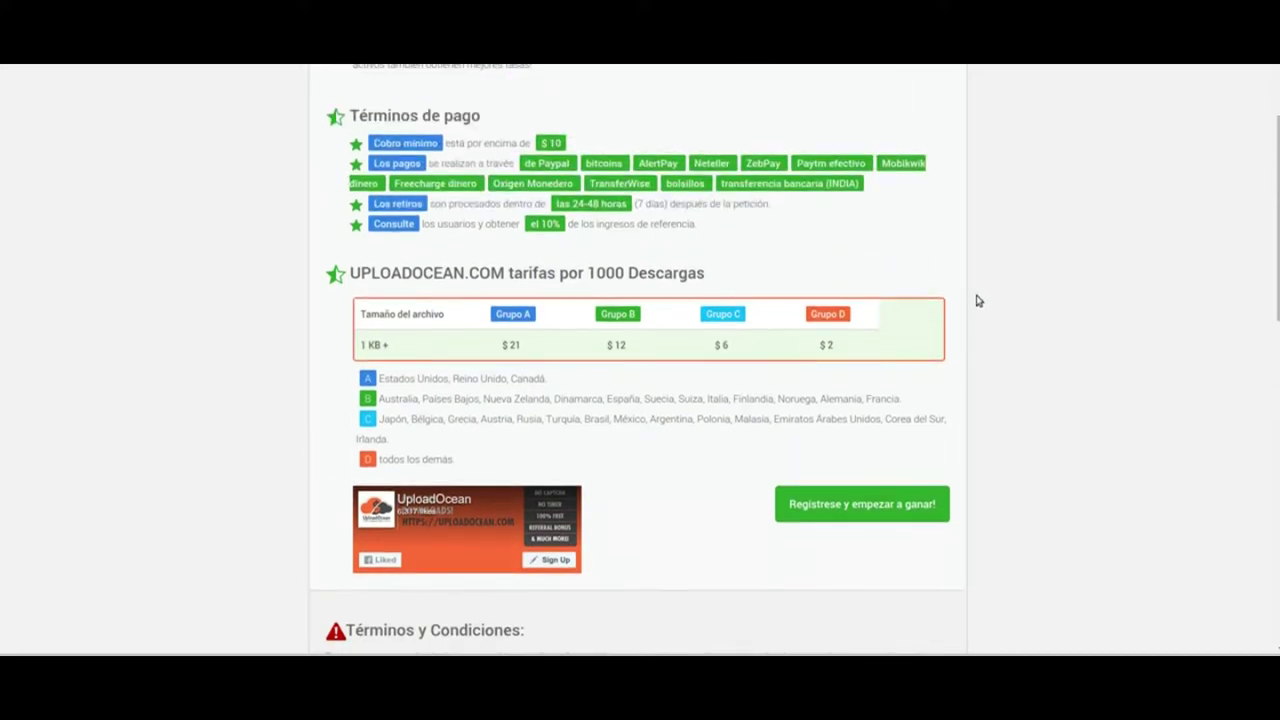
{"action": "scroll", "coordinate": [975, 300], "scroll_direction": "up", "scroll_amount": 2}
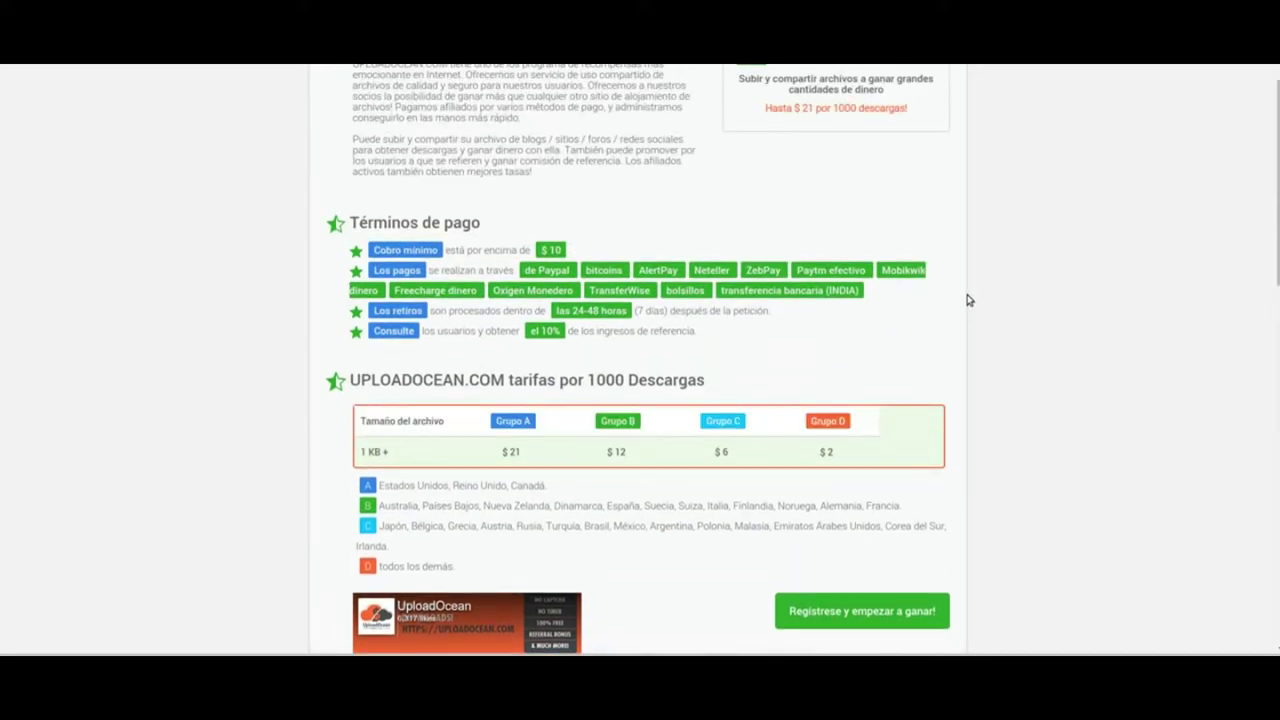
{"action": "scroll", "coordinate": [968, 300], "scroll_direction": "up", "scroll_amount": 2}
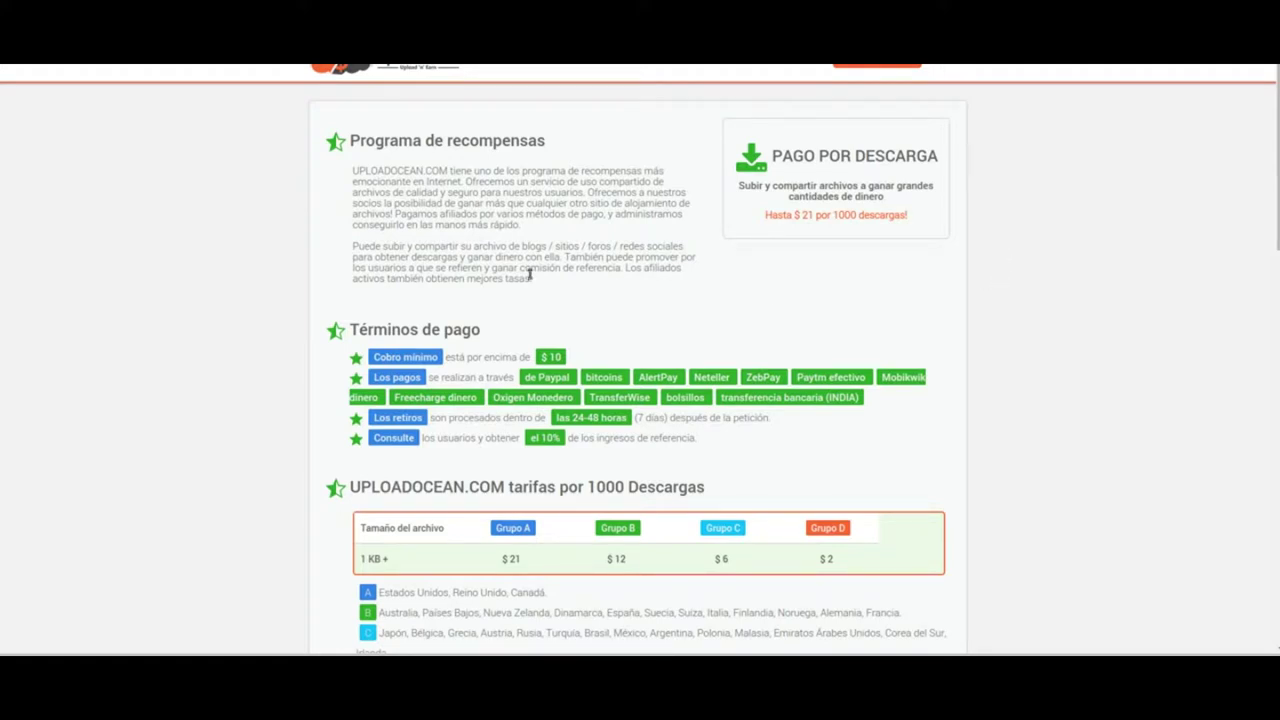
Scroll through the rates and back to the top, then show the original English page.
{"action": "scroll", "coordinate": [450, 218], "scroll_direction": "down", "scroll_amount": 4}
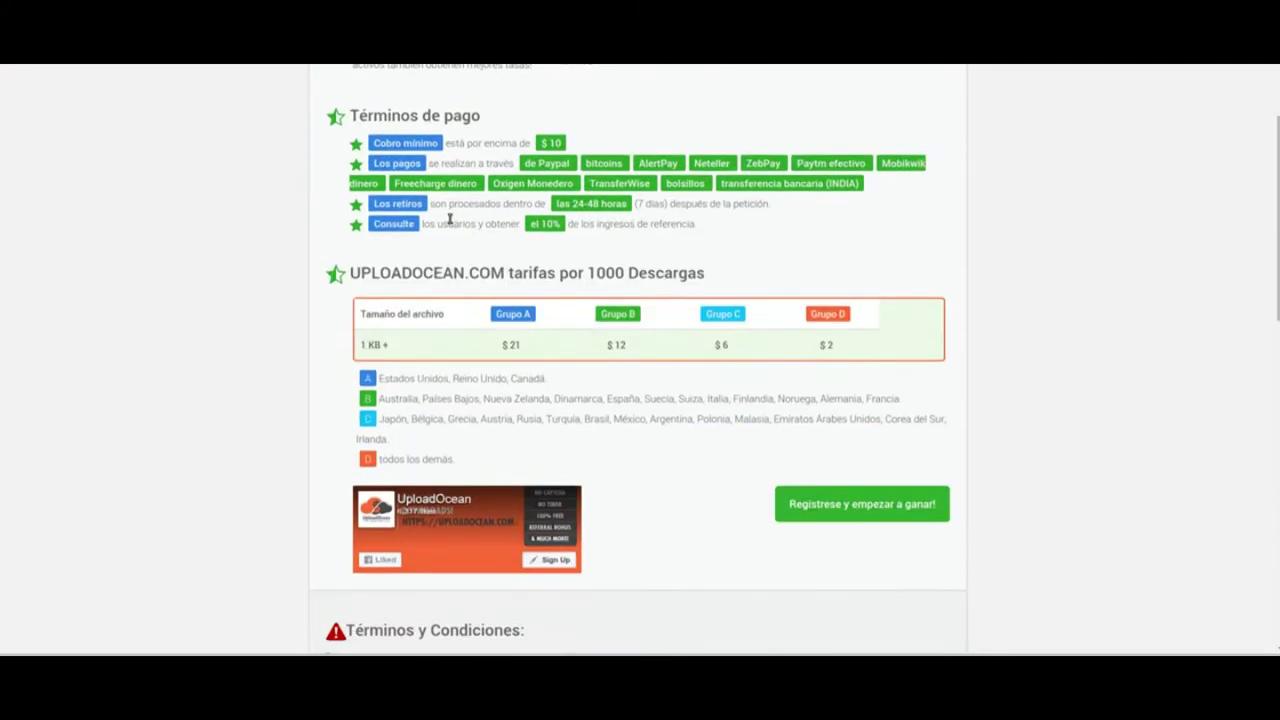
{"action": "scroll", "coordinate": [666, 306], "scroll_direction": "down", "scroll_amount": 2}
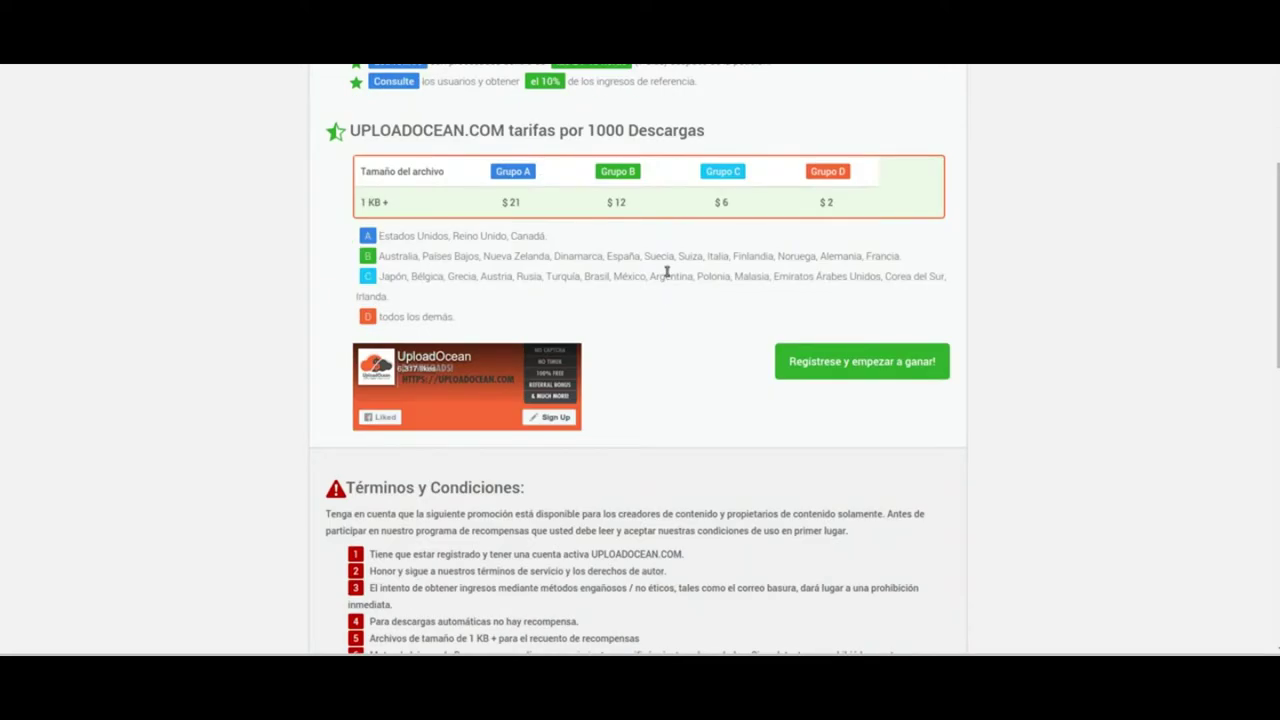
{"action": "scroll", "coordinate": [666, 273], "scroll_direction": "down", "scroll_amount": 3}
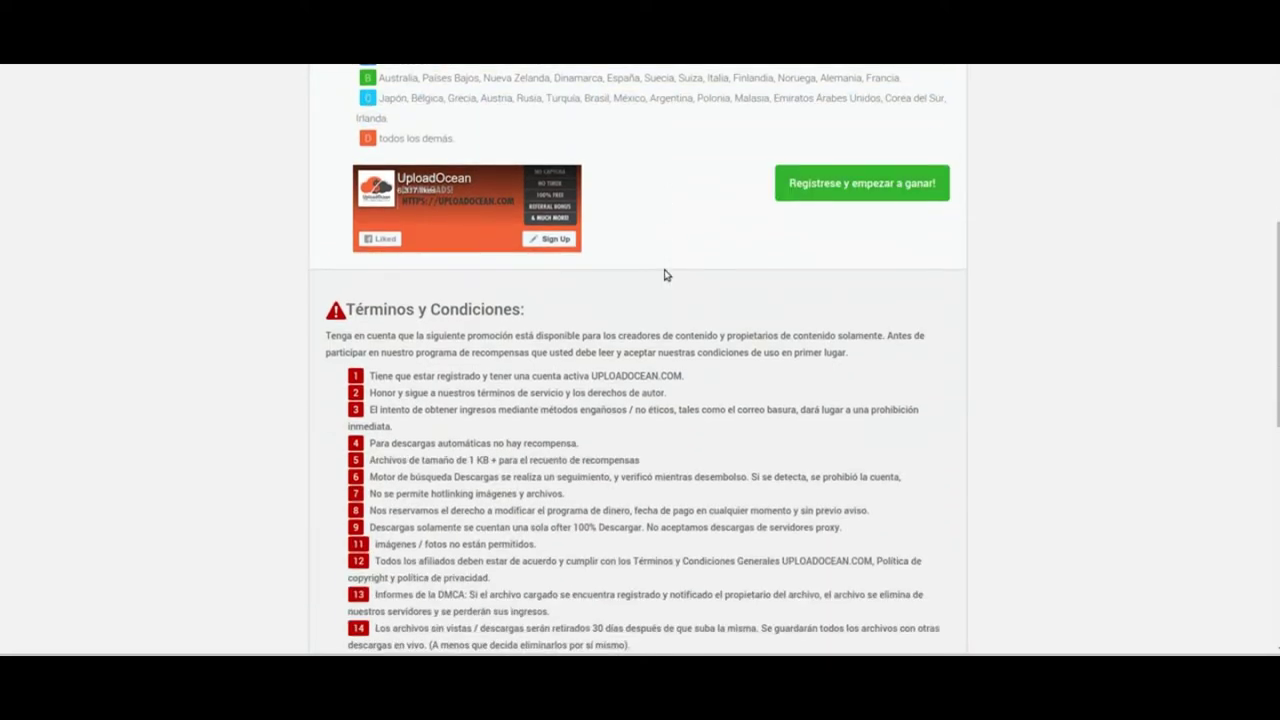
{"action": "scroll", "coordinate": [666, 274], "scroll_direction": "down", "scroll_amount": 2}
{"action": "scroll", "coordinate": [666, 270], "scroll_direction": "down", "scroll_amount": 2}
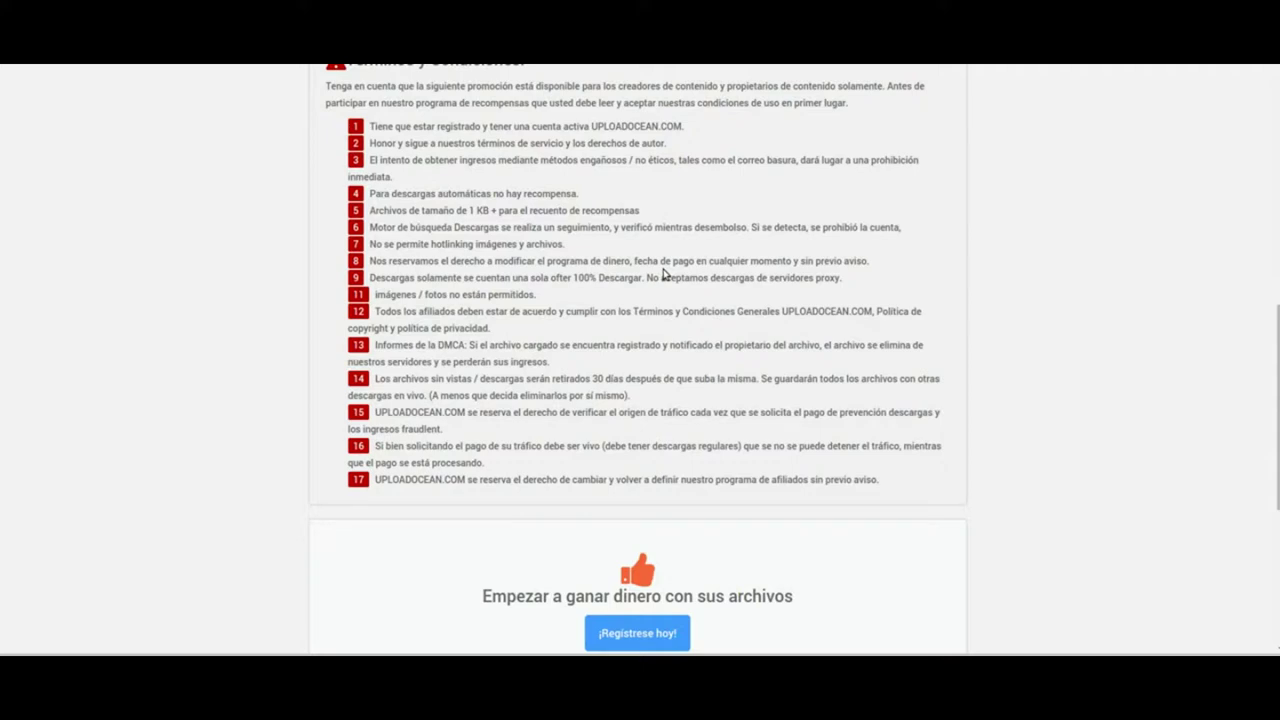
{"action": "scroll", "coordinate": [830, 372], "scroll_direction": "down", "scroll_amount": 2}
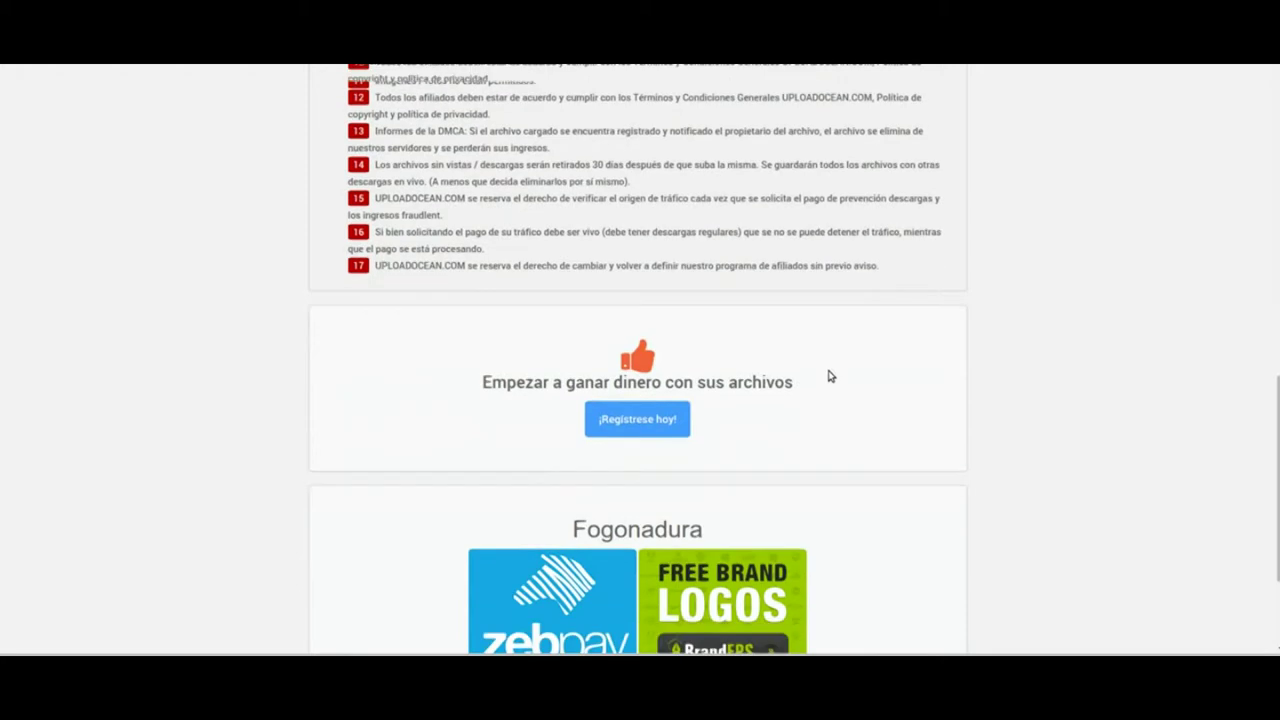
{"action": "scroll", "coordinate": [727, 347], "scroll_direction": "down", "scroll_amount": 2}
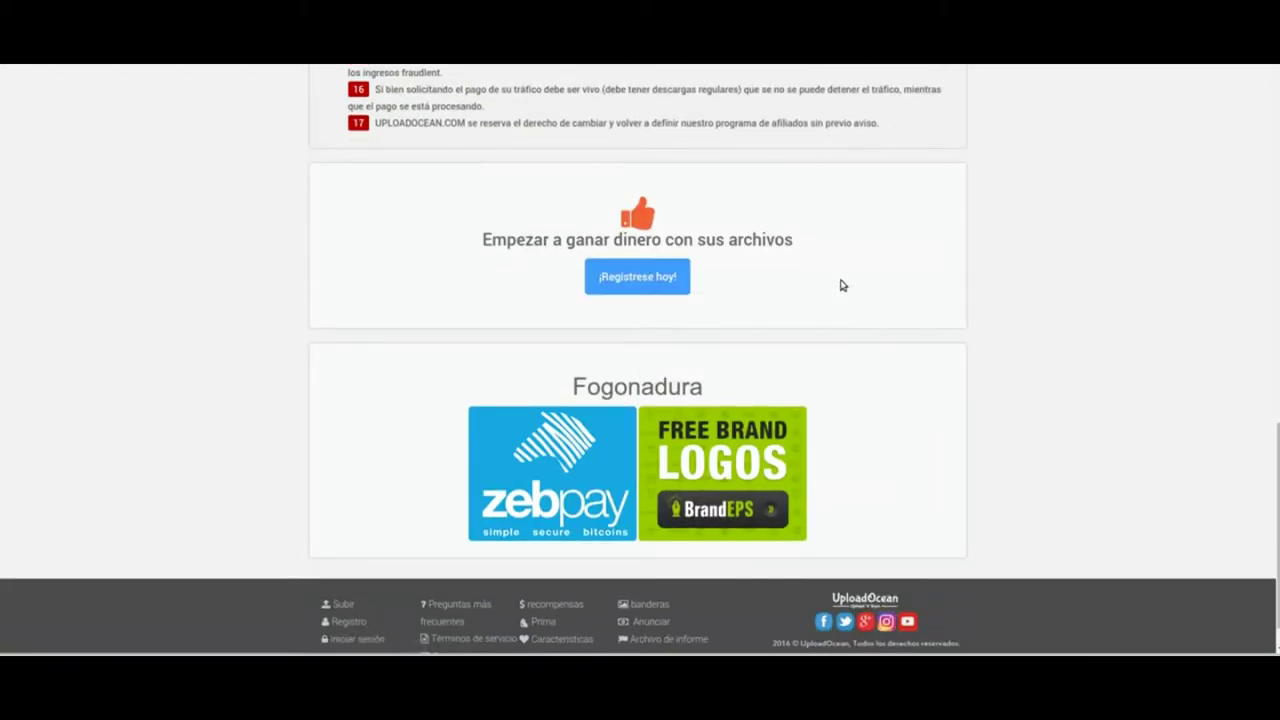
{"action": "scroll", "coordinate": [842, 288], "scroll_direction": "up", "scroll_amount": 1}
{"action": "scroll", "coordinate": [842, 288], "scroll_direction": "up", "scroll_amount": 2}
{"action": "scroll", "coordinate": [842, 288], "scroll_direction": "up", "scroll_amount": 2}
{"action": "scroll", "coordinate": [842, 288], "scroll_direction": "up", "scroll_amount": 2}
{"action": "scroll", "coordinate": [842, 288], "scroll_direction": "up", "scroll_amount": 2}
{"action": "scroll", "coordinate": [842, 288], "scroll_direction": "up", "scroll_amount": 2}
{"action": "scroll", "coordinate": [842, 288], "scroll_direction": "up", "scroll_amount": 1}
{"action": "scroll", "coordinate": [842, 288], "scroll_direction": "up", "scroll_amount": 1}
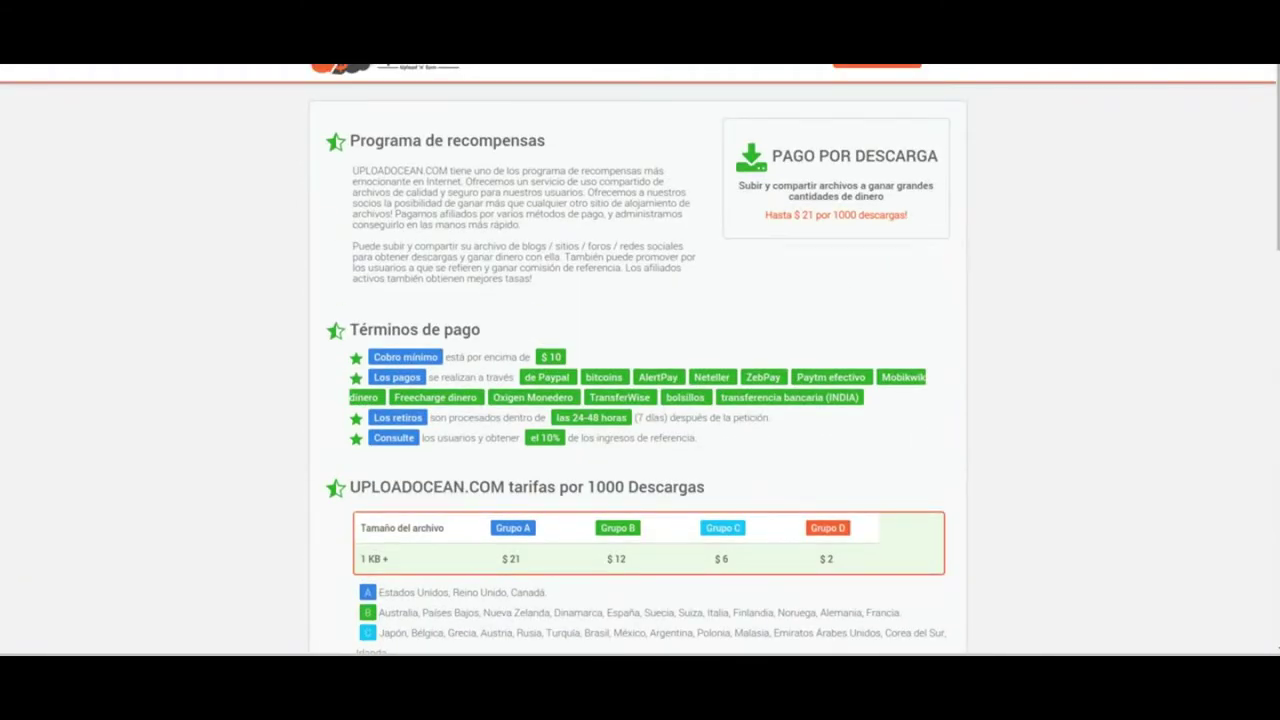
{"action": "right_click", "coordinate": [970, 578]}
{"action": "left_click", "coordinate": [1063, 601]}
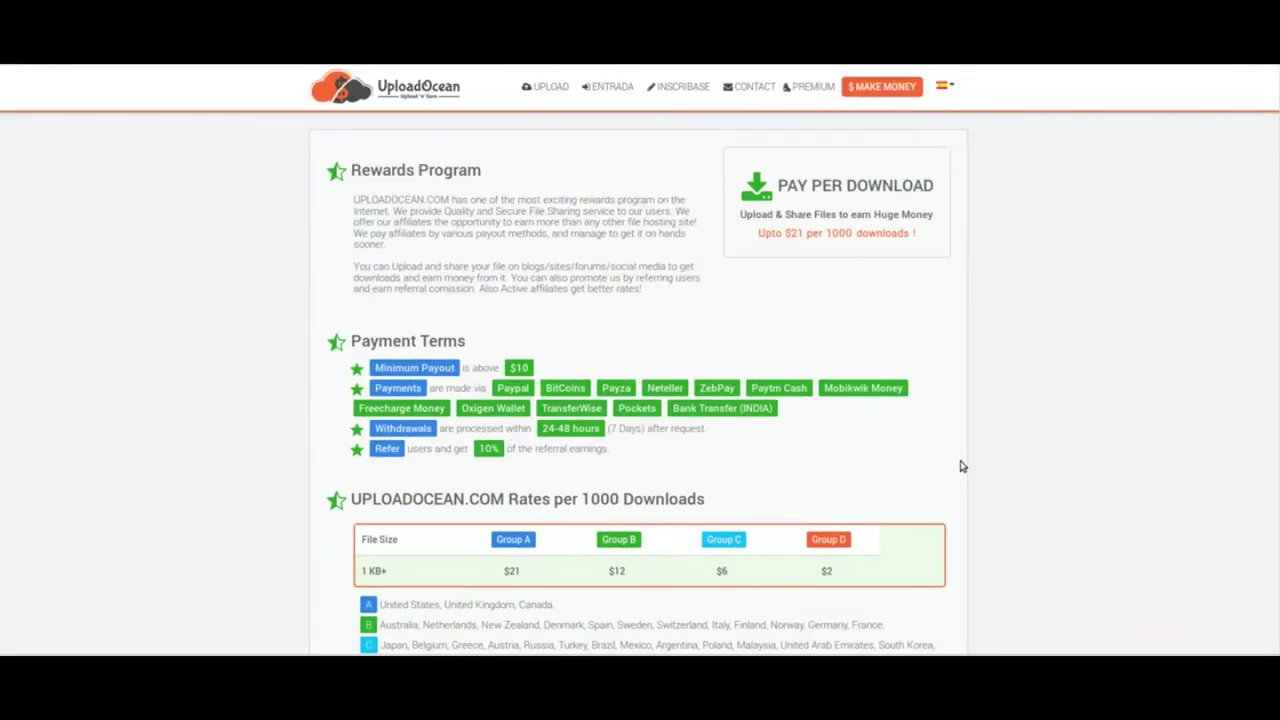
Sign in with the account e-mail and password, retrying LOGIN after the error page.
{"action": "left_click", "coordinate": [612, 88]}
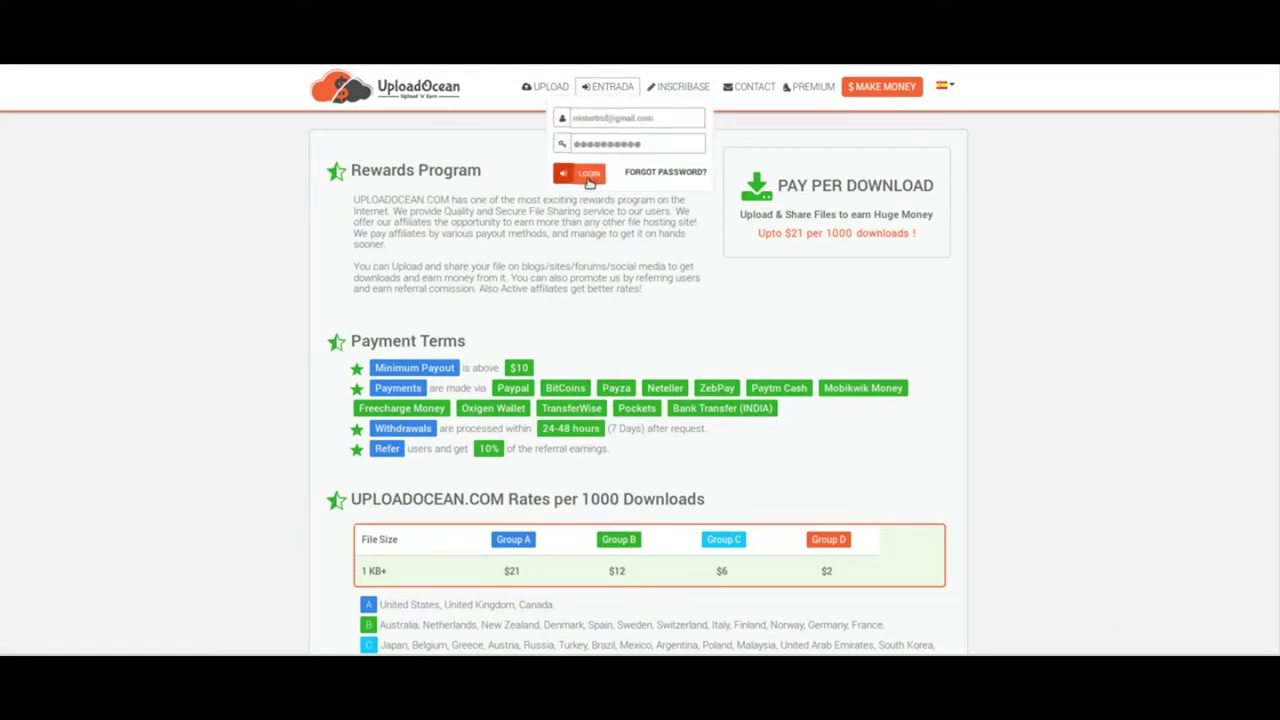
{"action": "left_click", "coordinate": [948, 86]}
{"action": "left_click", "coordinate": [590, 174]}
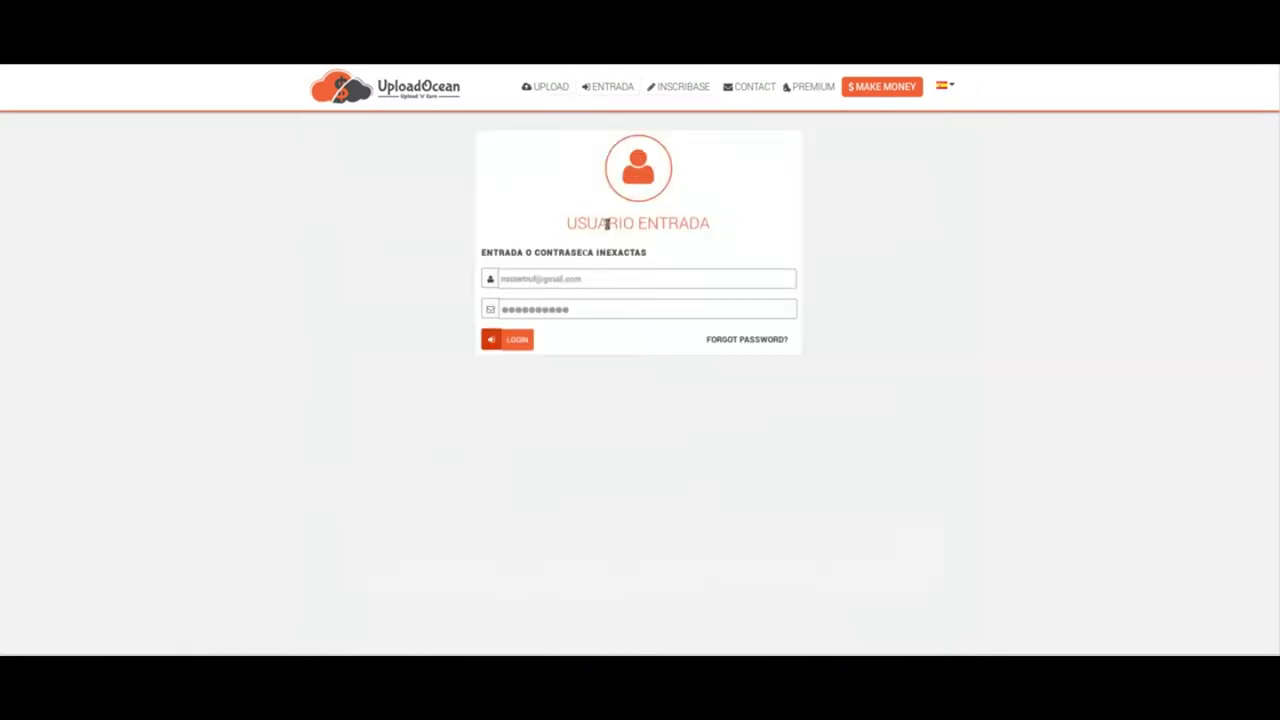
{"action": "left_click", "coordinate": [516, 343]}
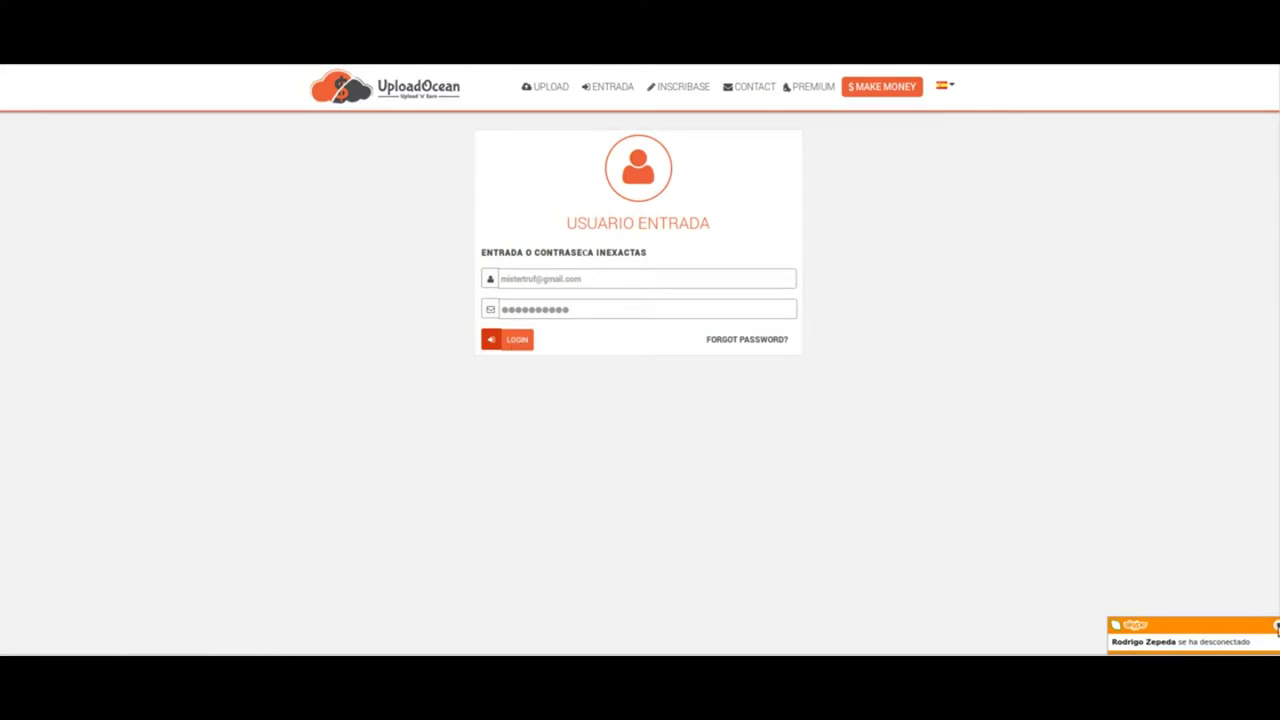
{"action": "right_click", "coordinate": [1187, 637]}
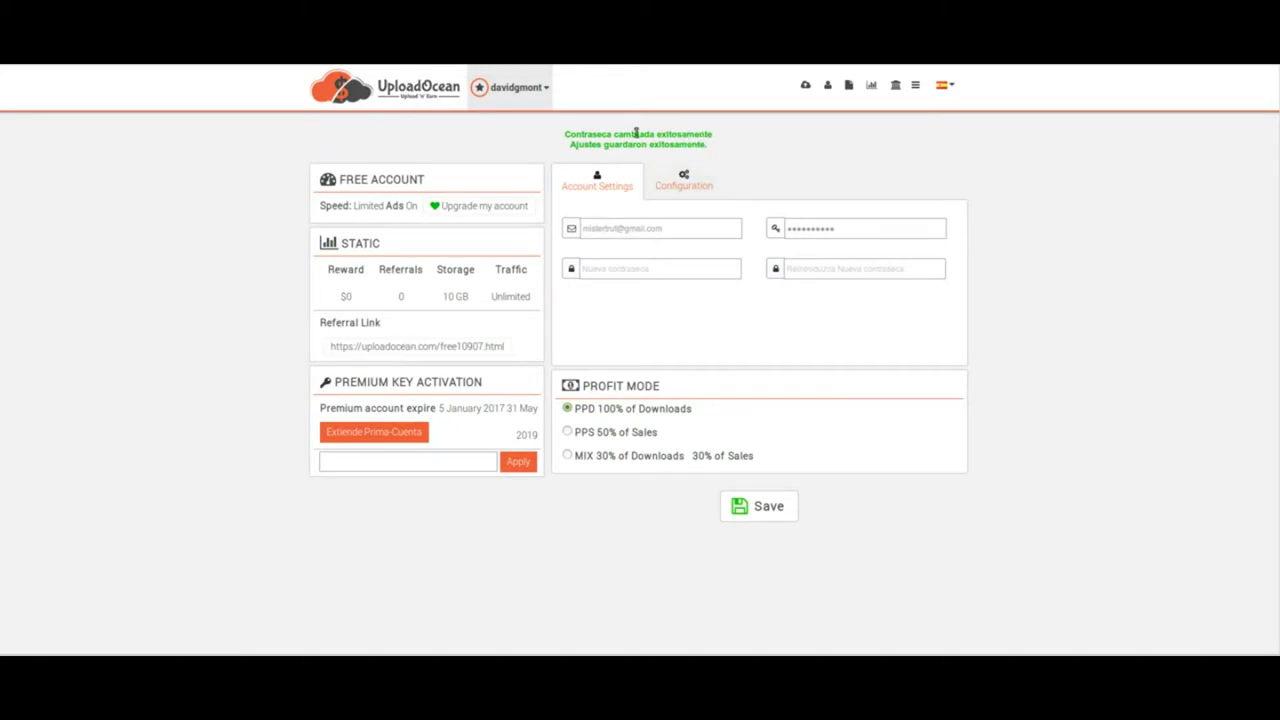
Reload the account settings page through My Account so the success notices disappear.
{"action": "left_click_drag", "start_coordinate": [612, 133], "coordinate": [559, 135]}
{"action": "left_click", "coordinate": [793, 145]}
{"action": "left_click", "coordinate": [548, 92]}
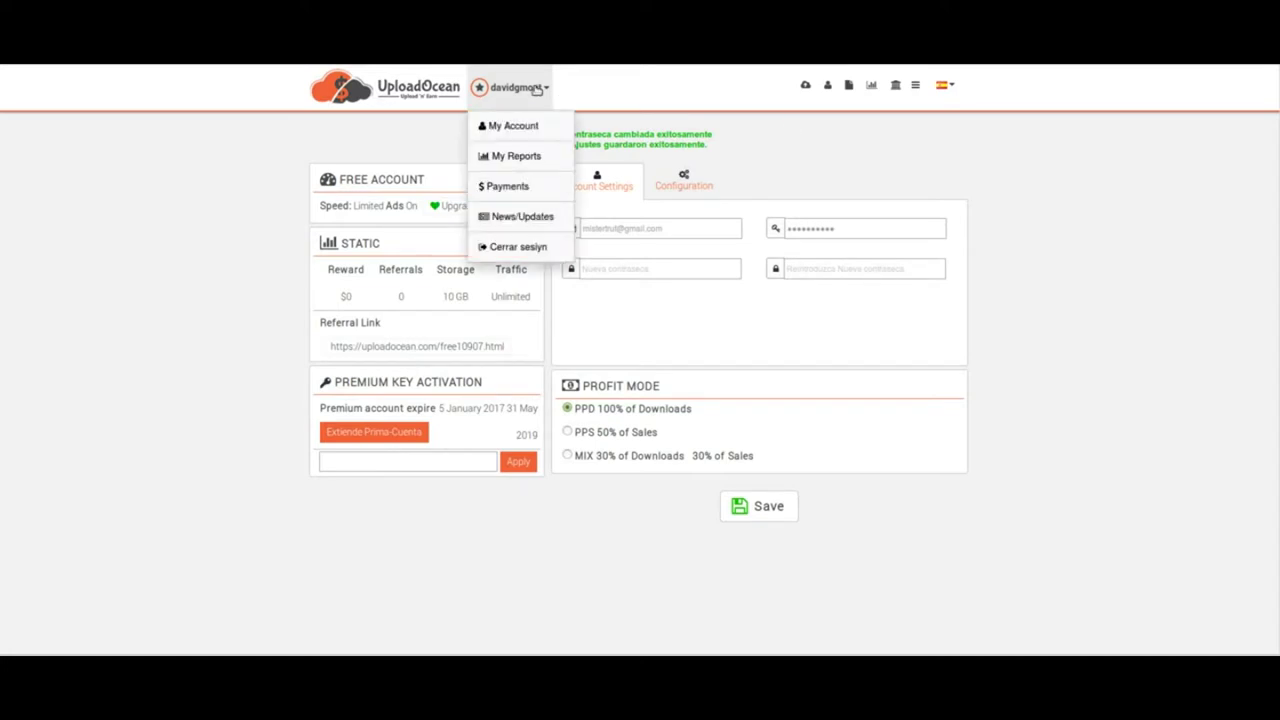
{"action": "mouse_move", "coordinate": [512, 87]}
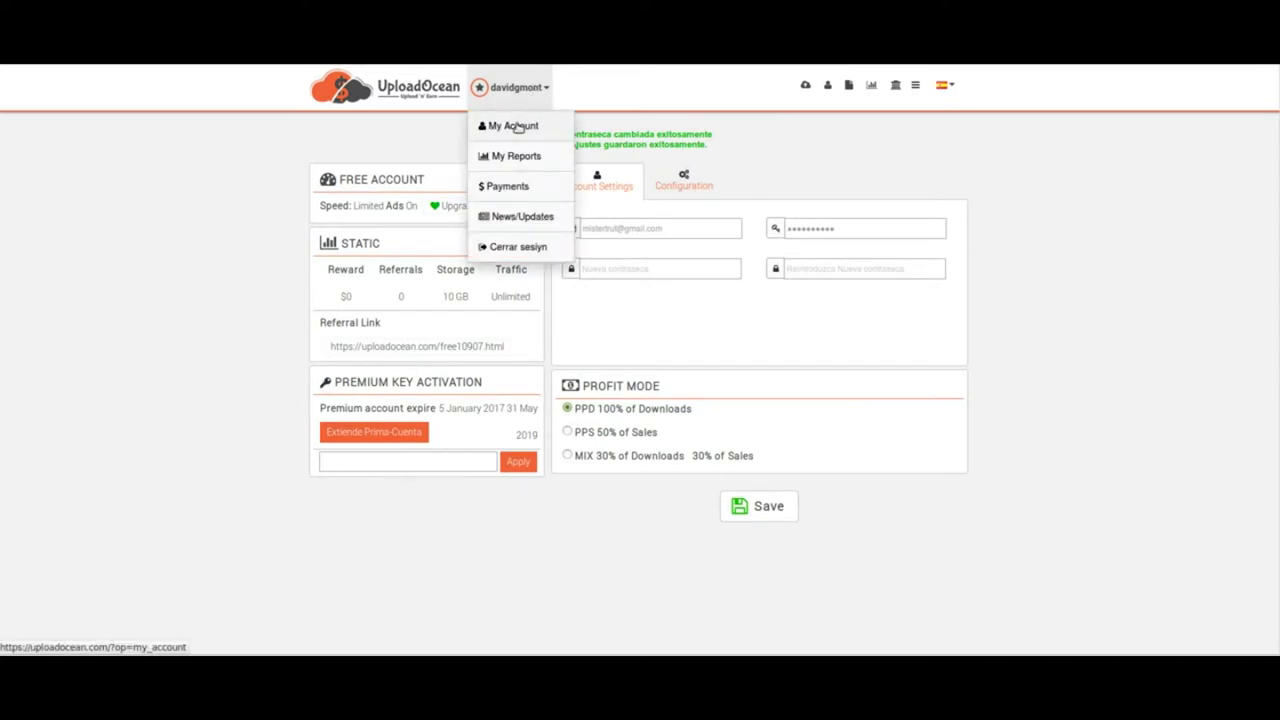
{"action": "left_click", "coordinate": [517, 126]}
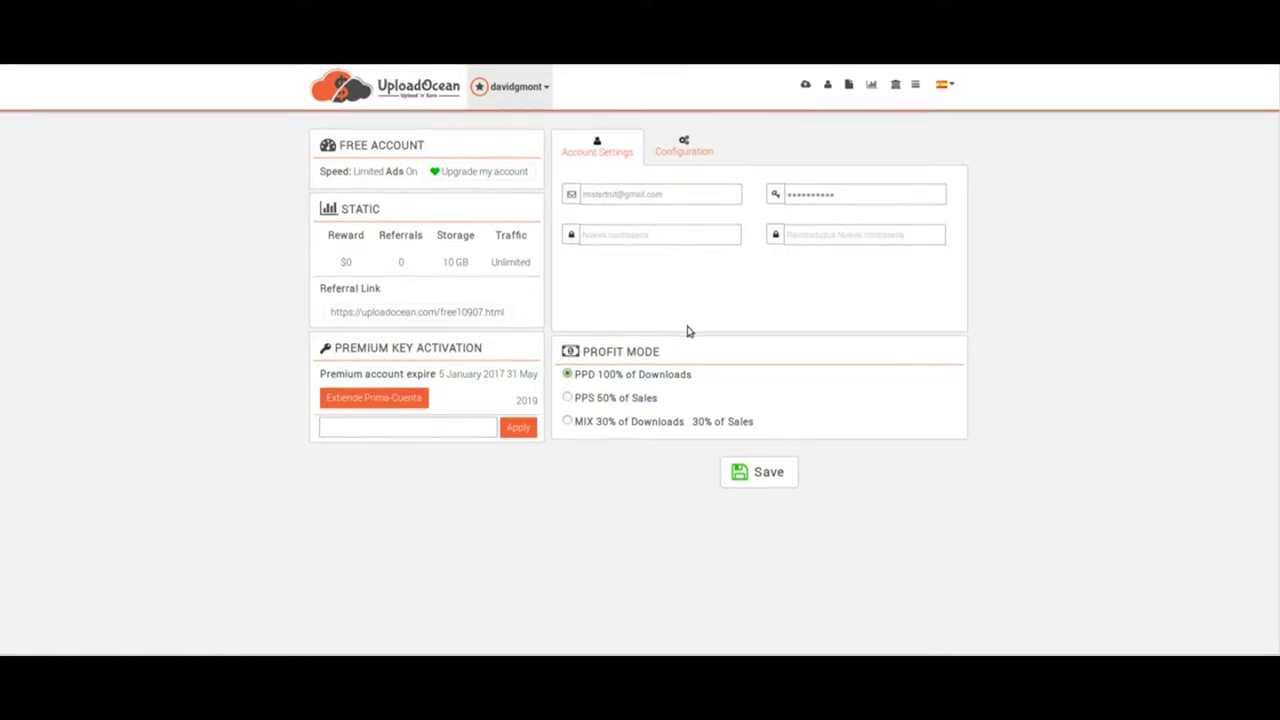
Try the PPS 50% of Sales and MIX 30% of Downloads profit modes.
{"action": "scroll", "coordinate": [687, 331], "scroll_direction": "down", "scroll_amount": 2}
{"action": "left_click_drag", "start_coordinate": [674, 280], "coordinate": [585, 276]}
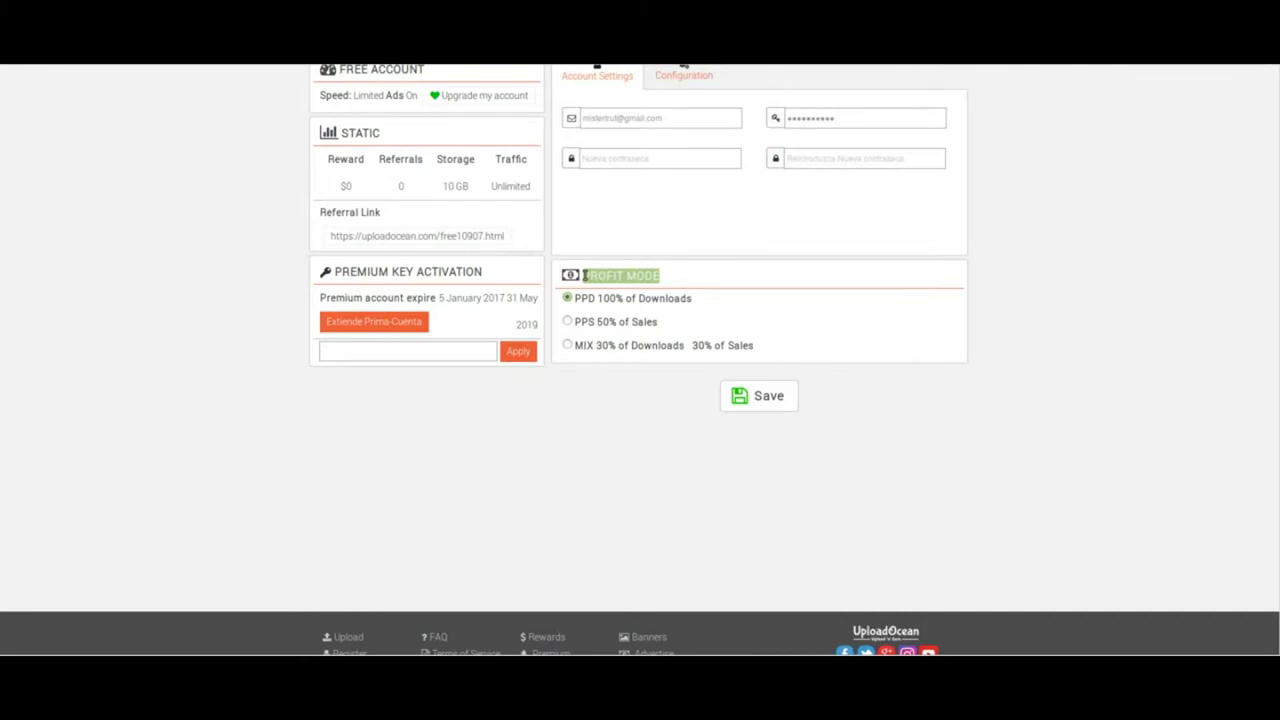
{"action": "scroll", "coordinate": [658, 297], "scroll_direction": "up", "scroll_amount": 2}
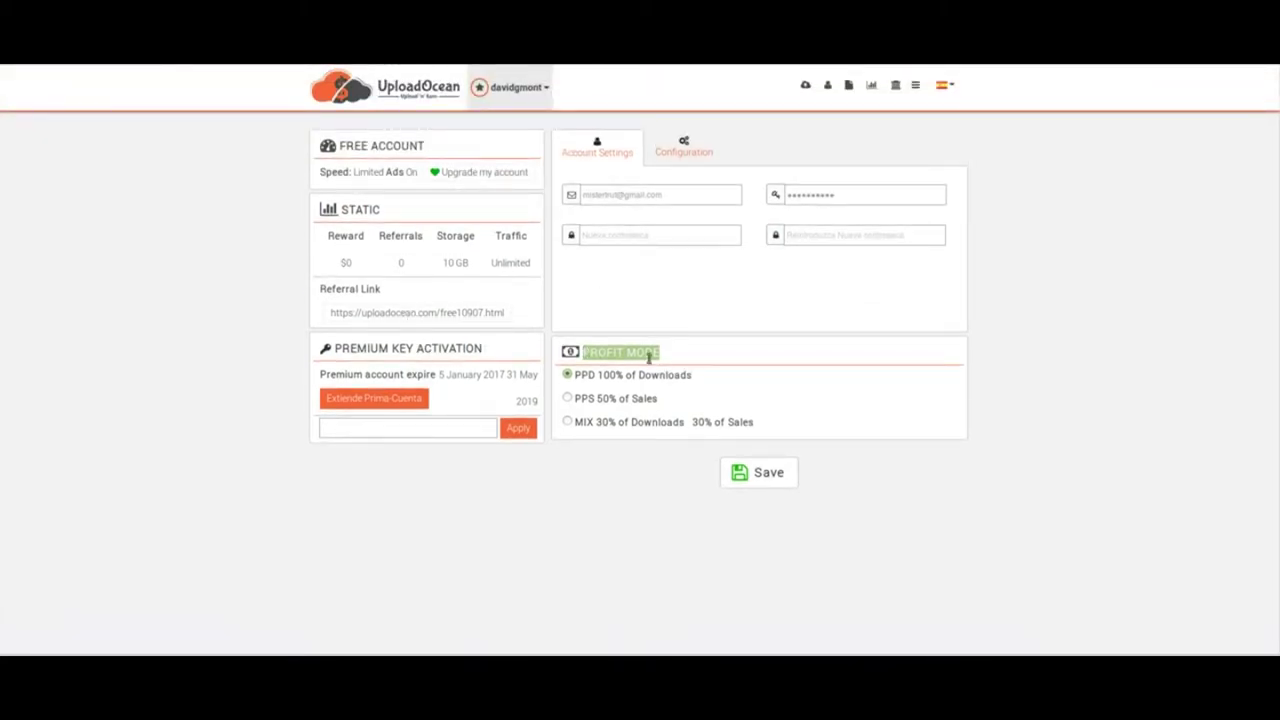
{"action": "scroll", "coordinate": [756, 357], "scroll_direction": "down", "scroll_amount": 2}
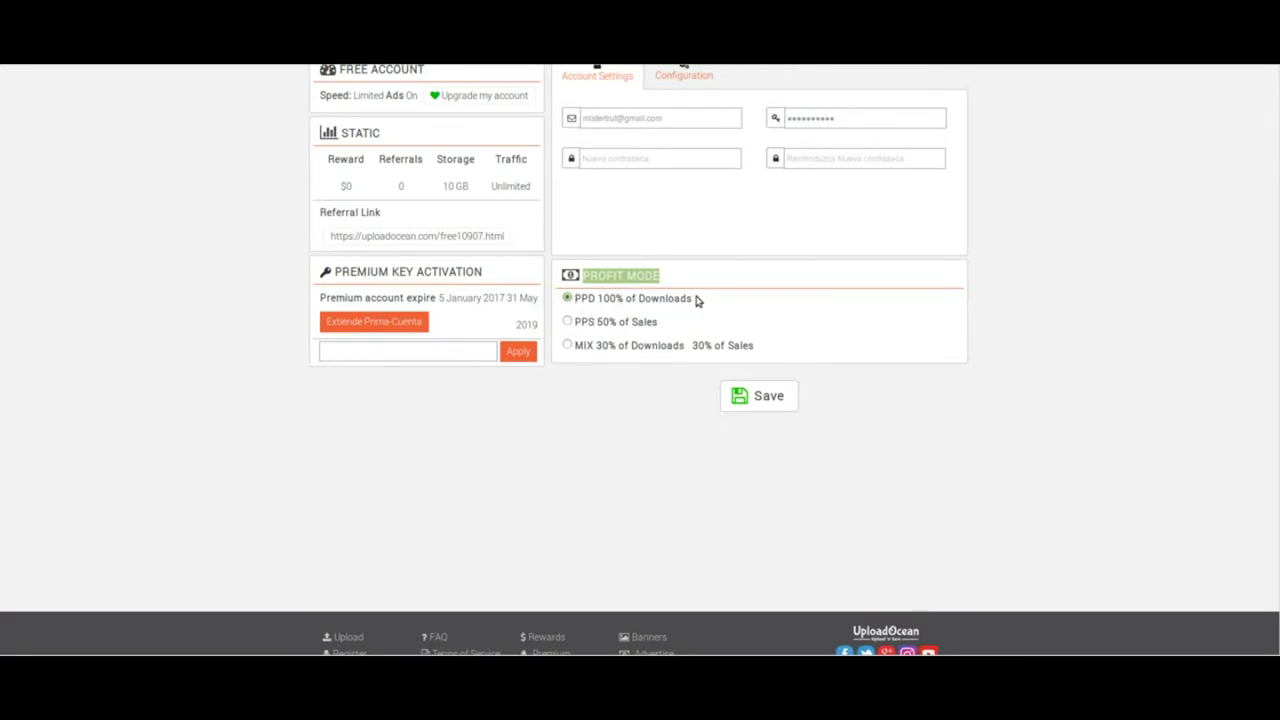
{"action": "left_click", "coordinate": [567, 322]}
{"action": "scroll", "coordinate": [679, 323], "scroll_direction": "up", "scroll_amount": 2}
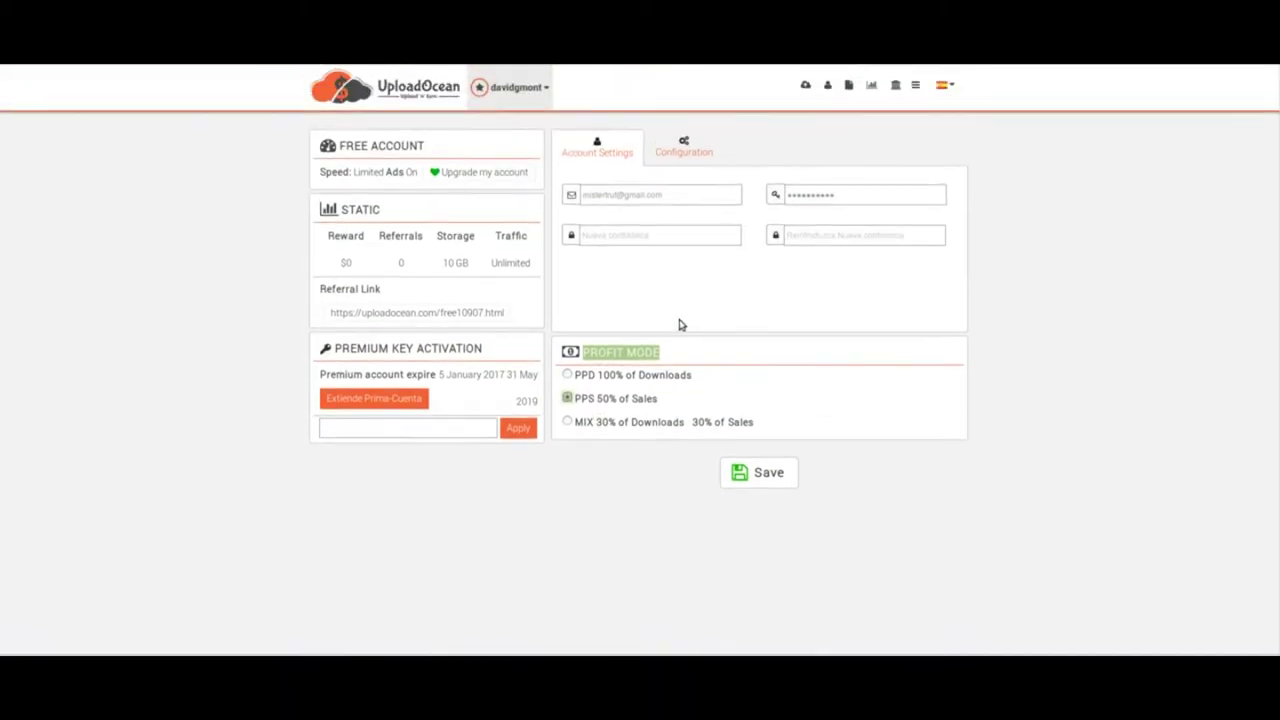
{"action": "scroll", "coordinate": [689, 306], "scroll_direction": "down", "scroll_amount": 3}
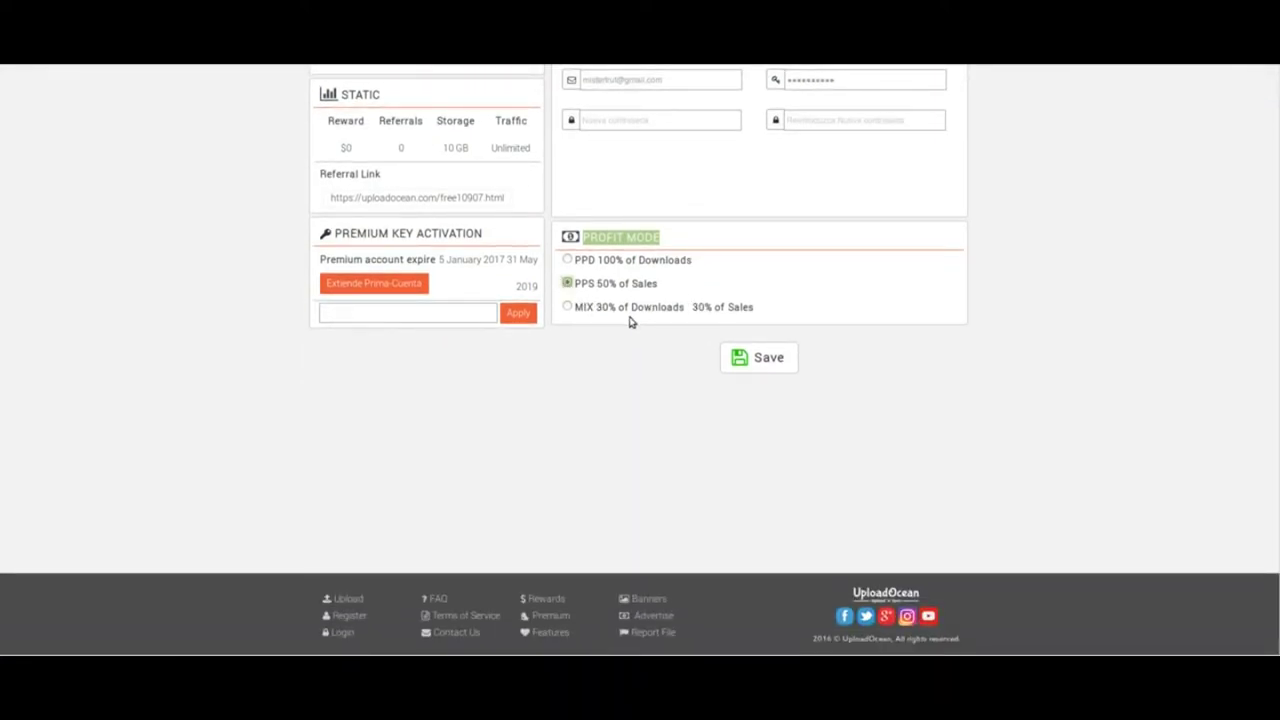
{"action": "scroll", "coordinate": [631, 323], "scroll_direction": "up", "scroll_amount": 2}
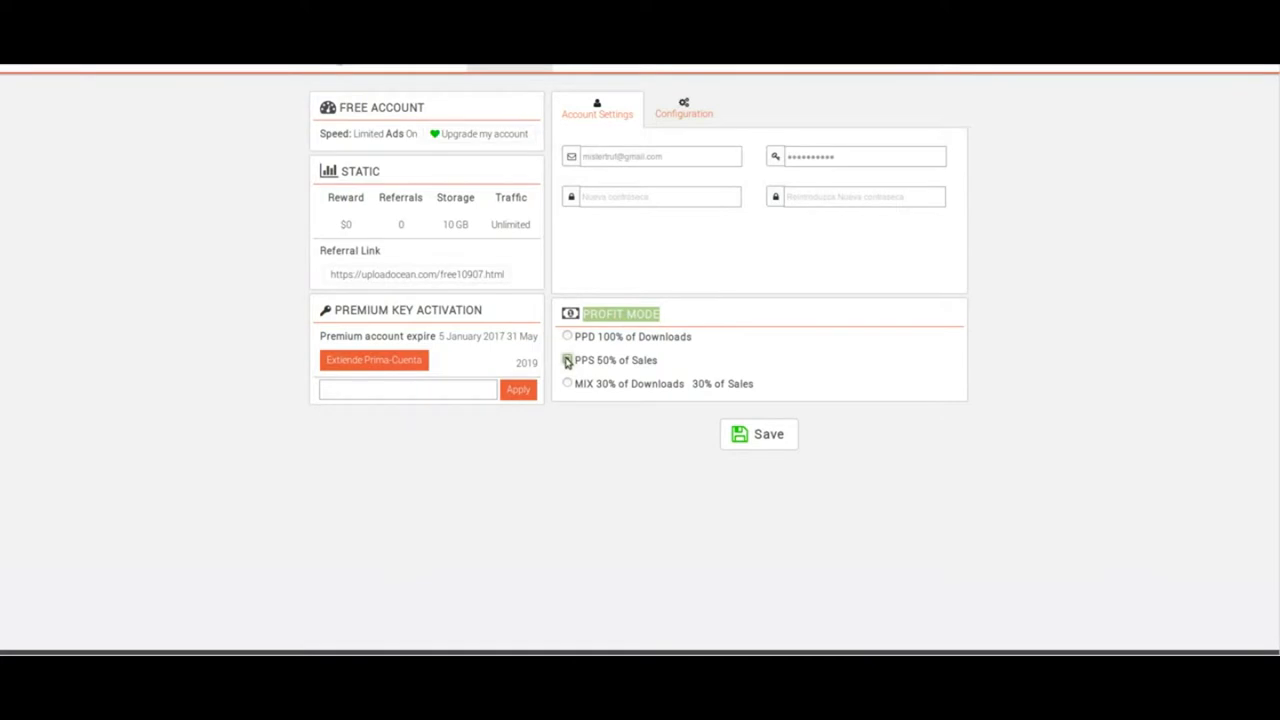
{"action": "scroll", "coordinate": [626, 340], "scroll_direction": "down", "scroll_amount": 2}
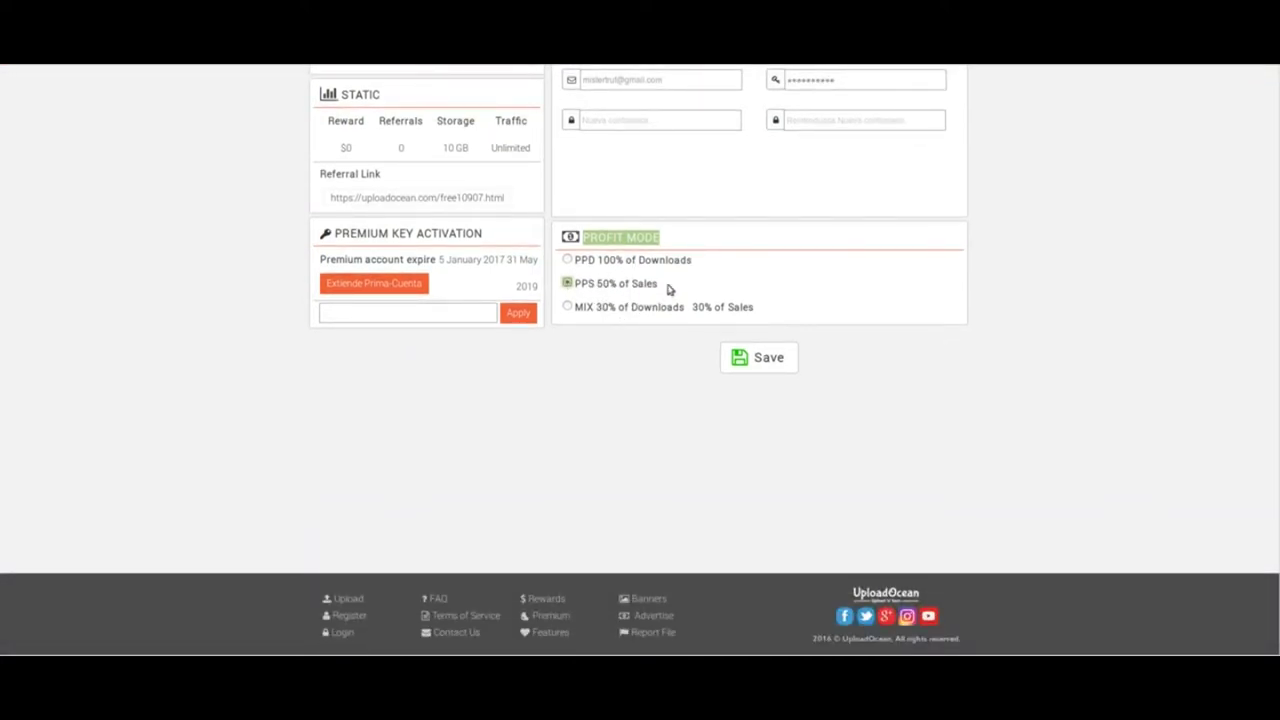
{"action": "left_click", "coordinate": [567, 307]}
Switch the profit mode back to PPD 100% of Downloads and save the settings.
{"action": "left_click", "coordinate": [612, 310]}
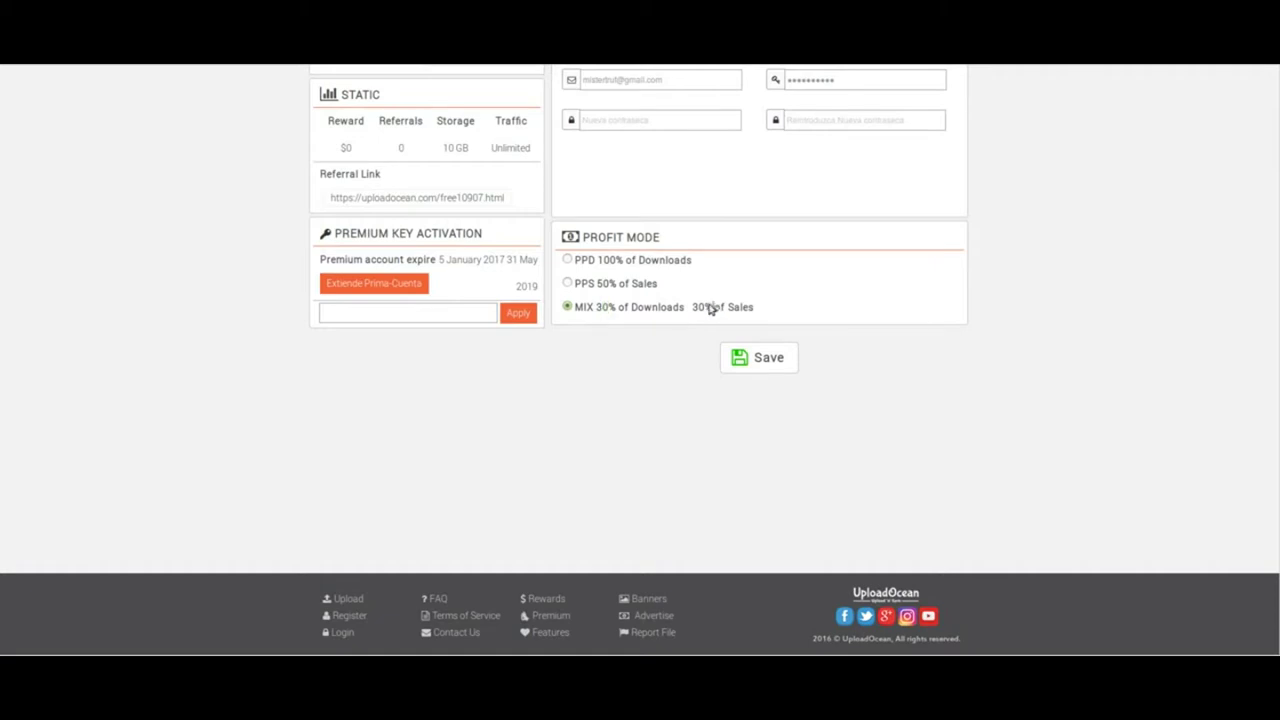
{"action": "left_click_drag", "start_coordinate": [714, 307], "coordinate": [690, 307]}
{"action": "scroll", "coordinate": [655, 381], "scroll_direction": "up", "scroll_amount": 1}
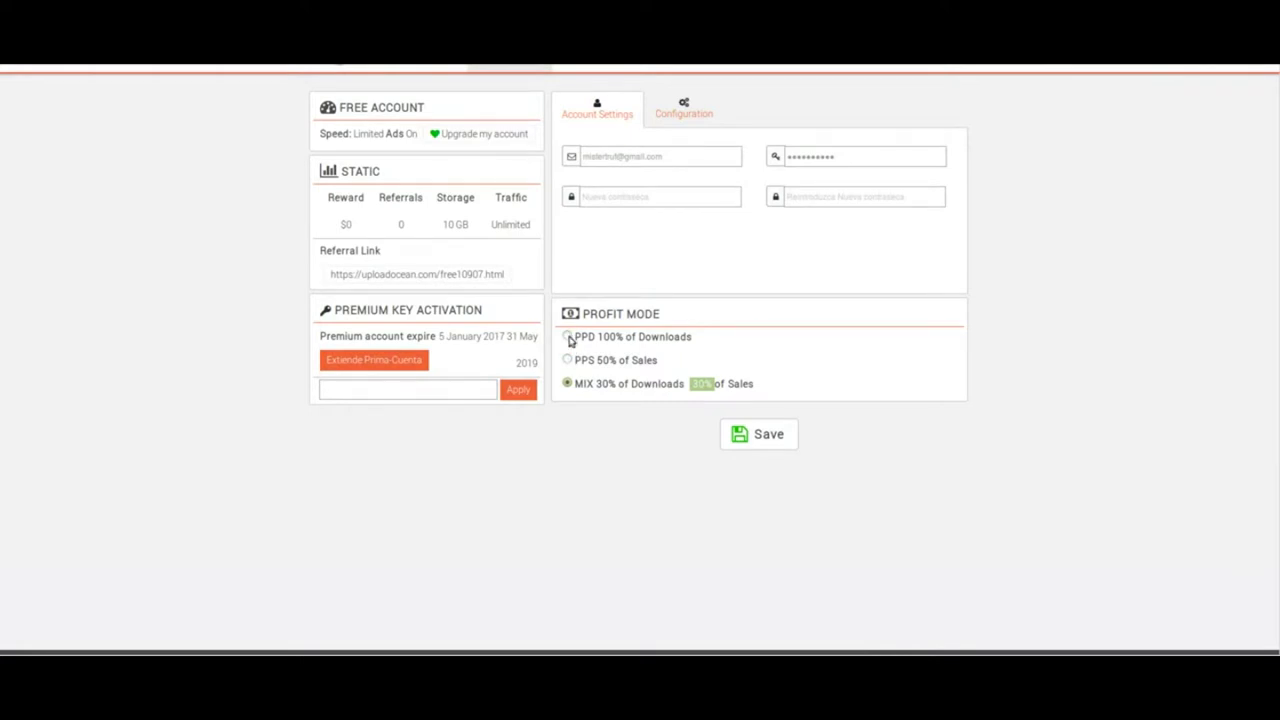
{"action": "left_click", "coordinate": [567, 337]}
{"action": "left_click", "coordinate": [760, 438]}
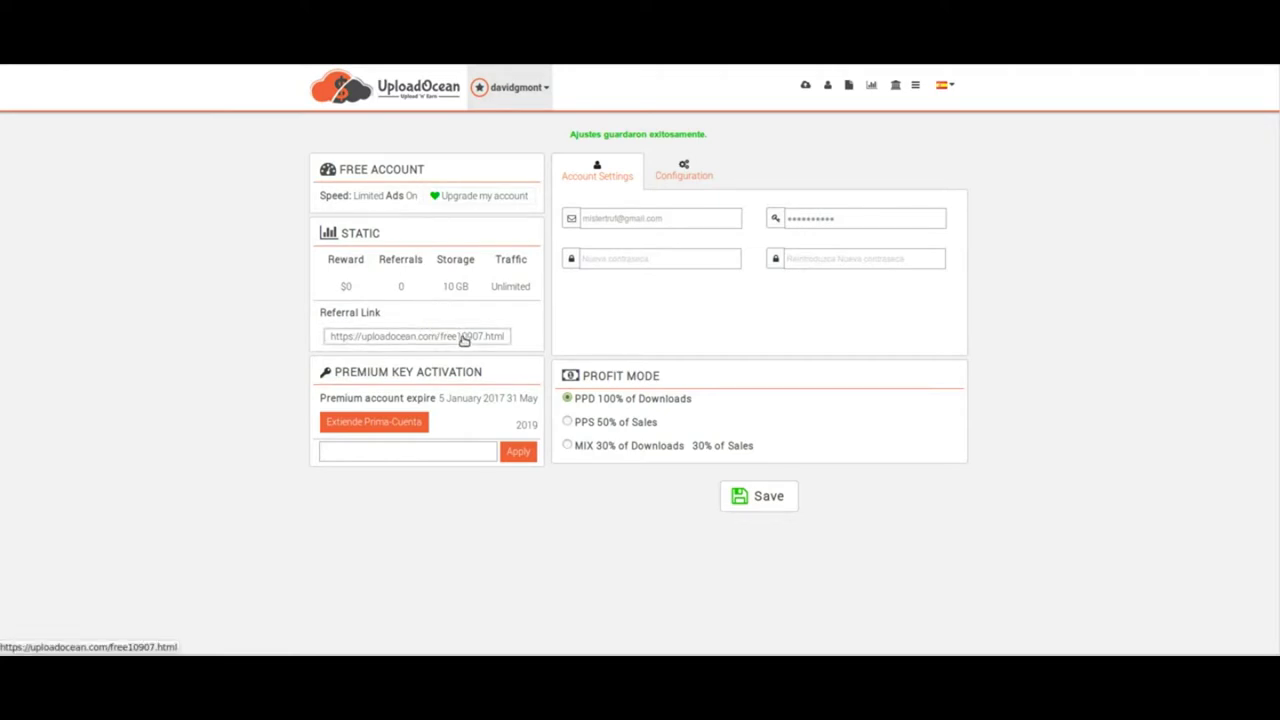
Visit the referral link, return to the settings page, and open the account menu.
{"action": "left_click", "coordinate": [464, 338]}
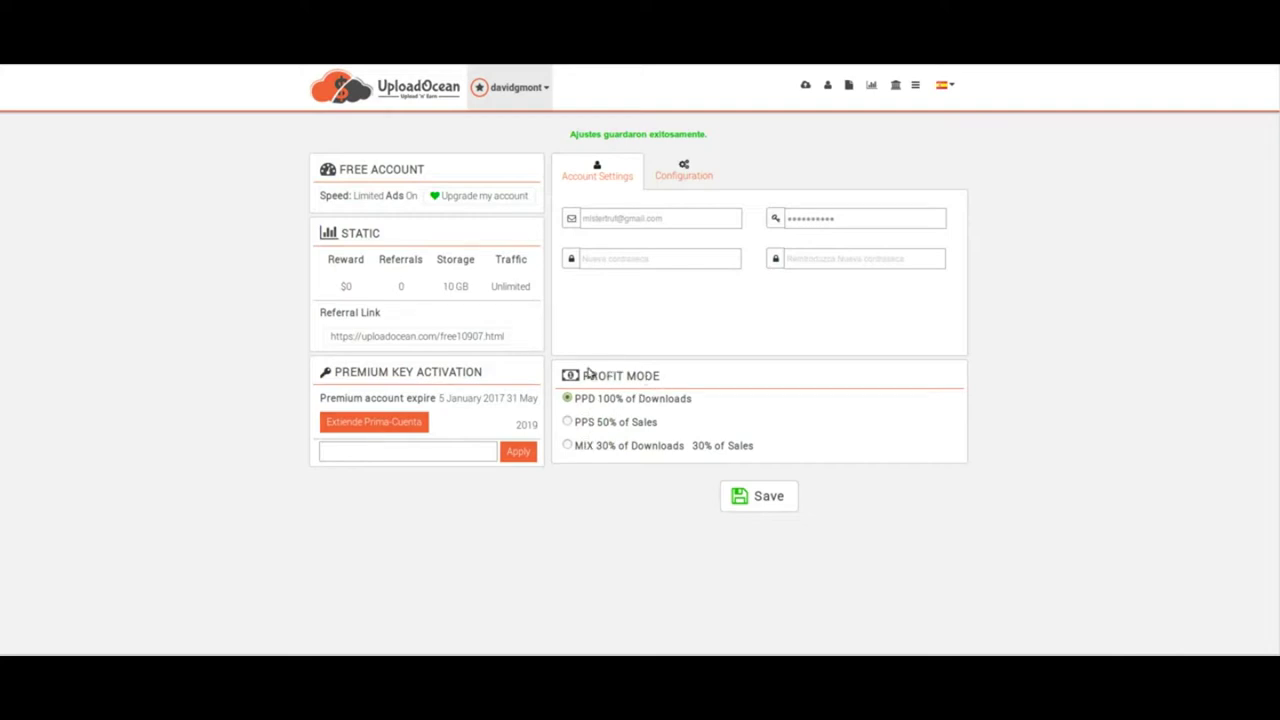
{"action": "triple_click", "coordinate": [586, 374]}
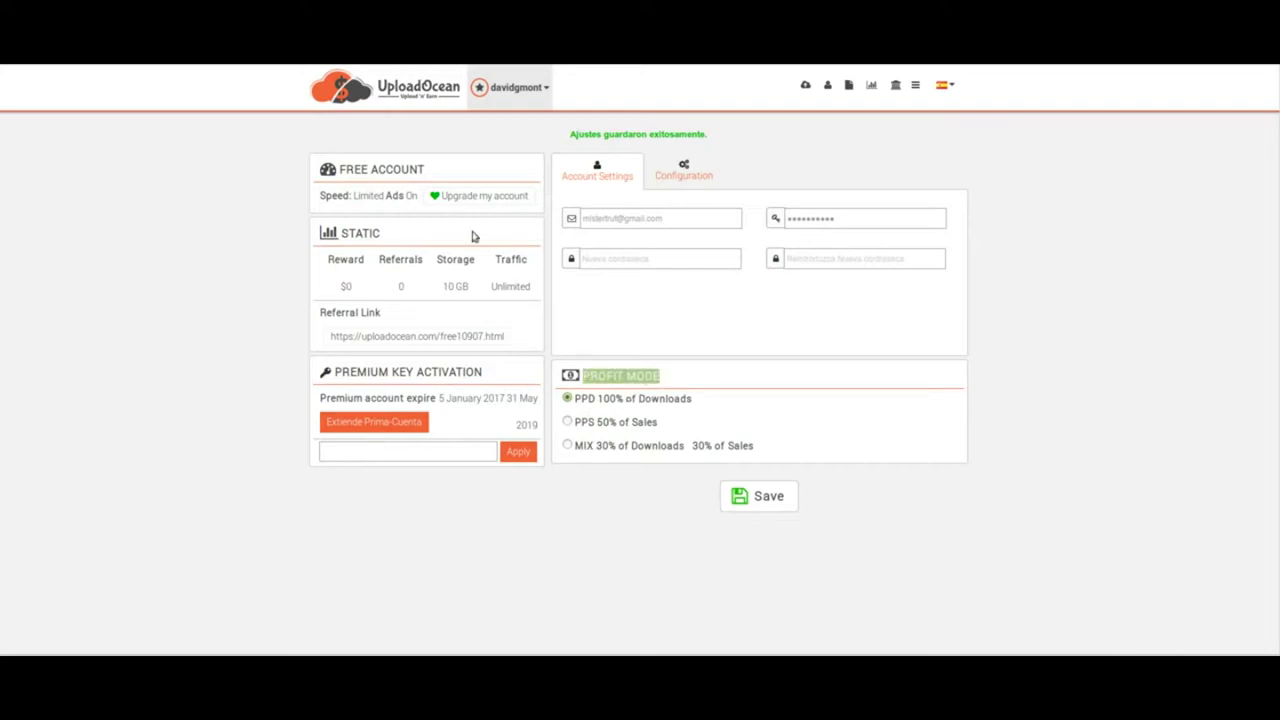
{"action": "left_click", "coordinate": [543, 102]}
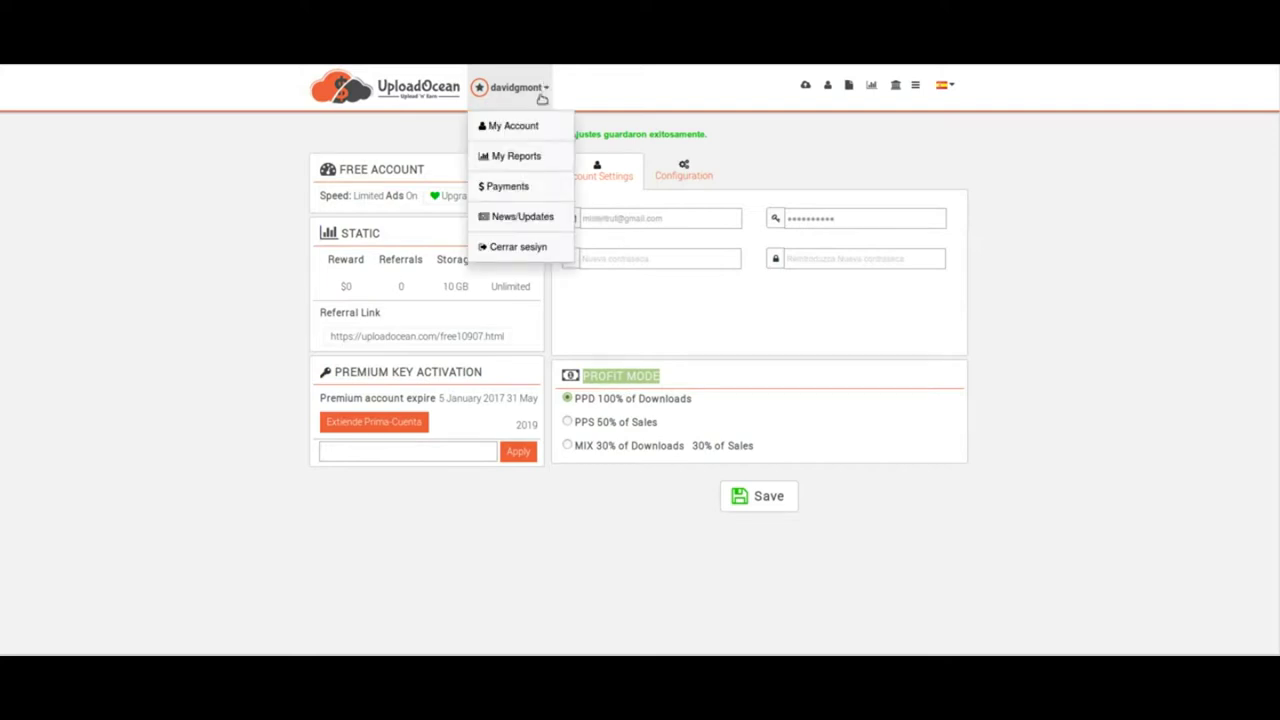
Open the premium plans page, highlight the Trial plan's Unlimited storage, and reopen the account menu.
{"action": "left_click", "coordinate": [520, 190]}
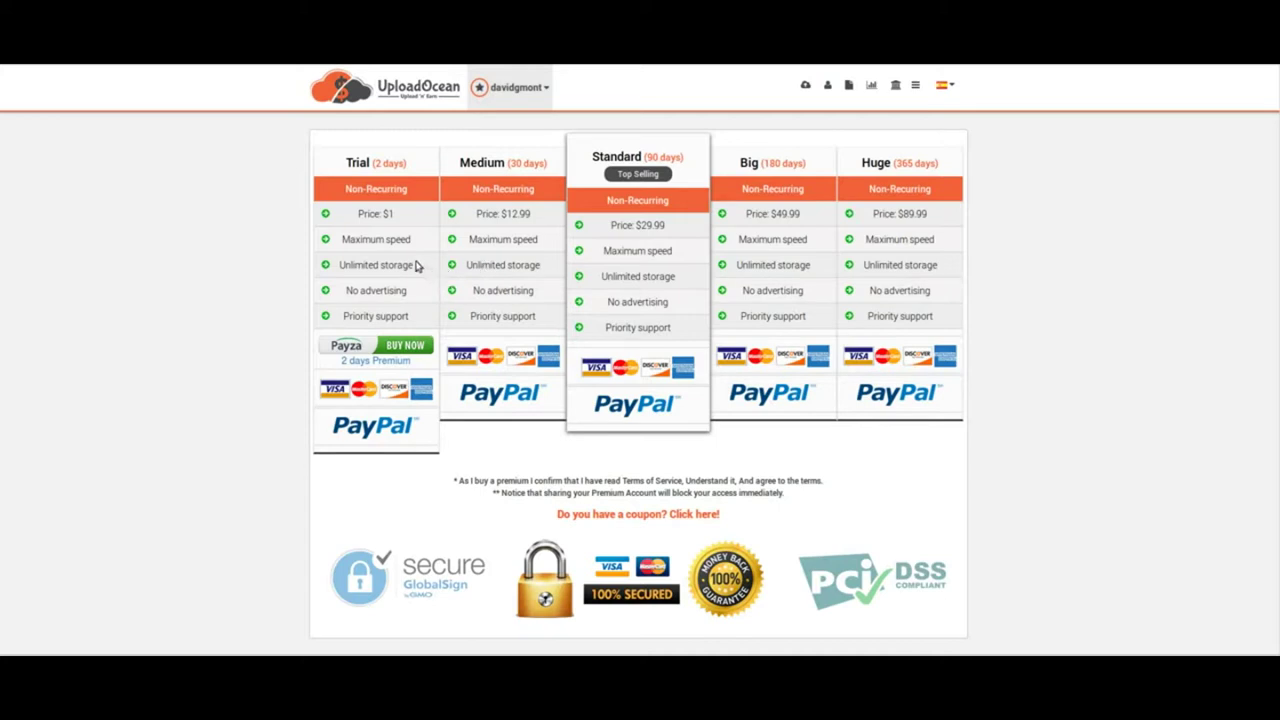
{"action": "left_click_drag", "start_coordinate": [416, 266], "coordinate": [396, 264]}
{"action": "left_click", "coordinate": [372, 160]}
{"action": "left_click_drag", "start_coordinate": [369, 161], "coordinate": [342, 163]}
{"action": "scroll", "coordinate": [240, 220], "scroll_direction": "down", "scroll_amount": 1}
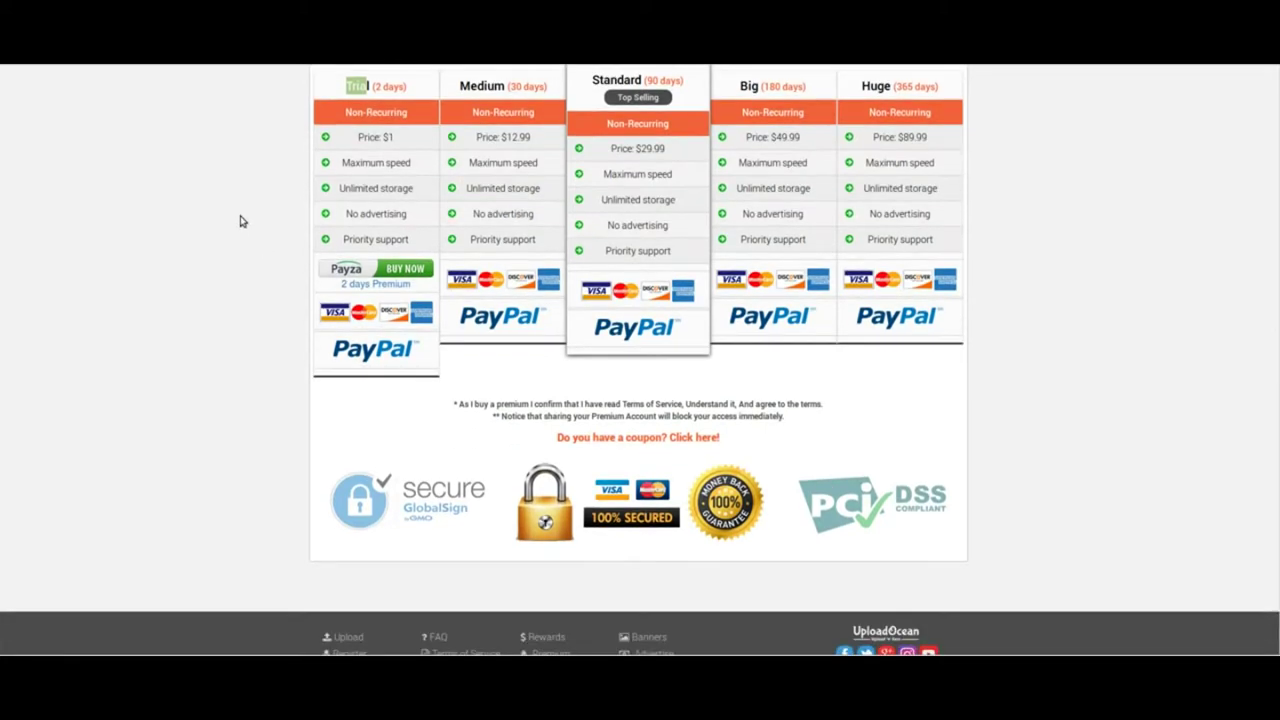
{"action": "scroll", "coordinate": [240, 221], "scroll_direction": "up", "scroll_amount": 1}
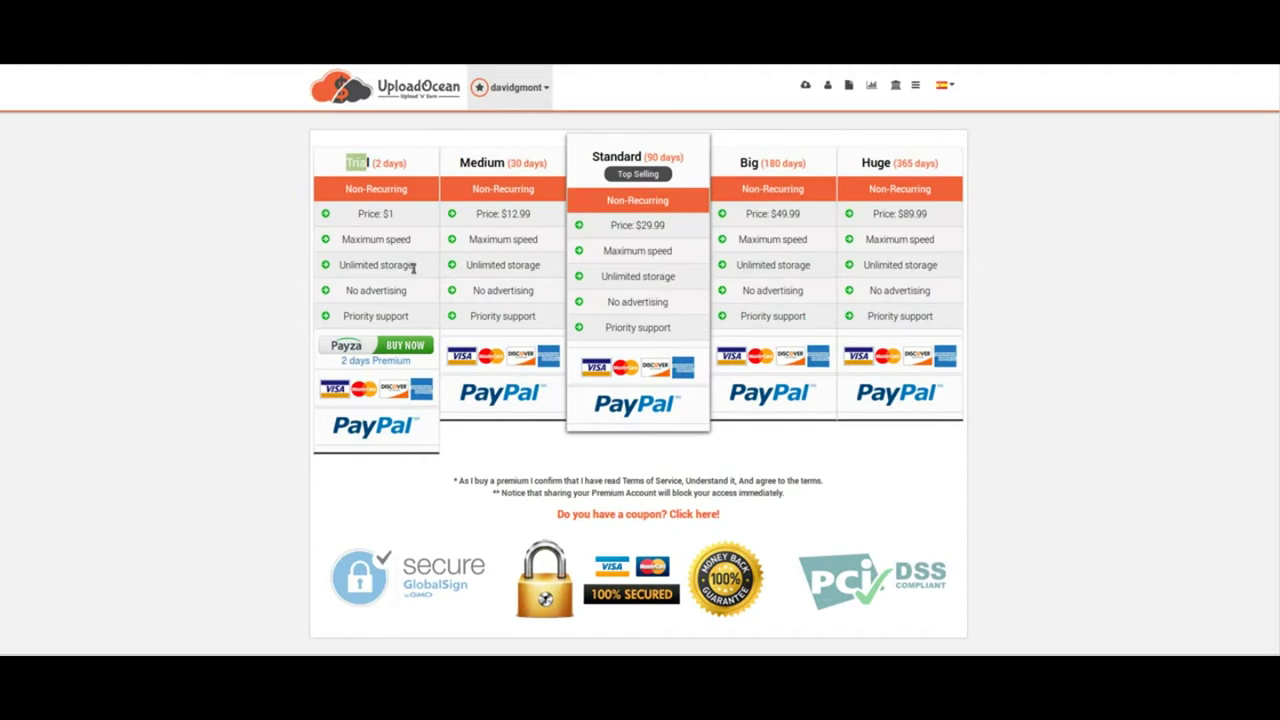
{"action": "left_click_drag", "start_coordinate": [414, 266], "coordinate": [337, 264]}
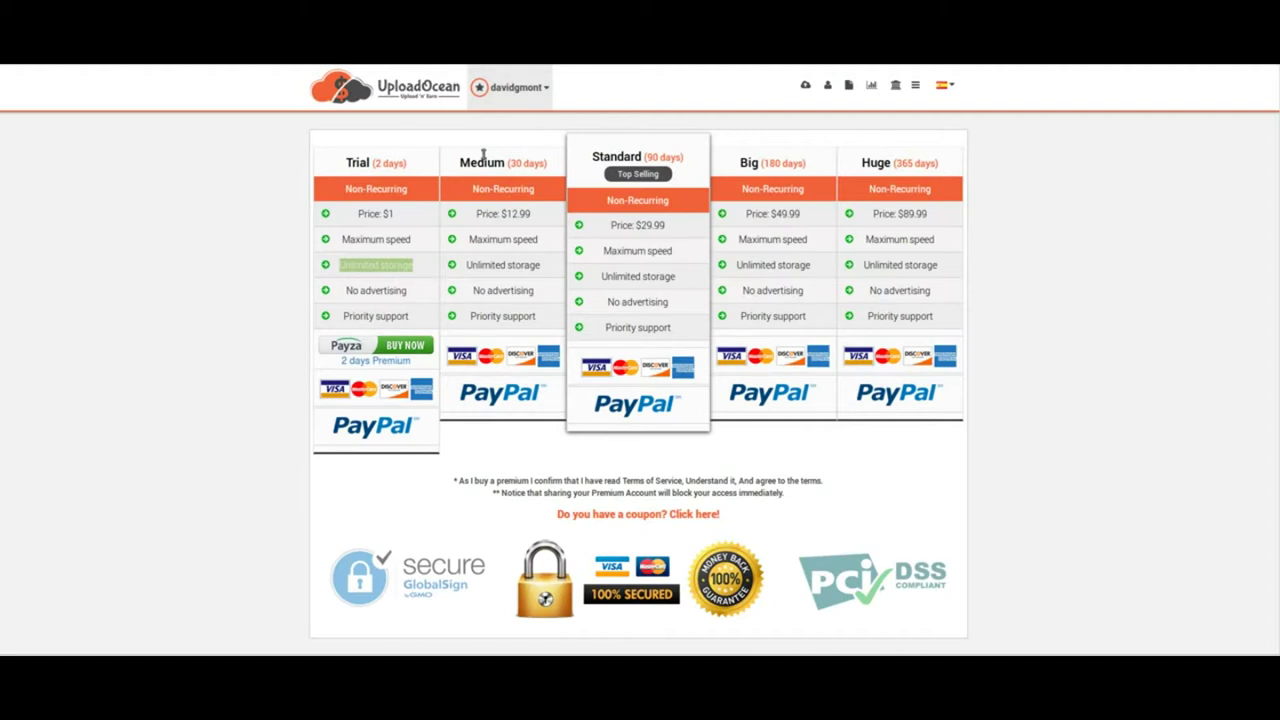
{"action": "left_click", "coordinate": [547, 88]}
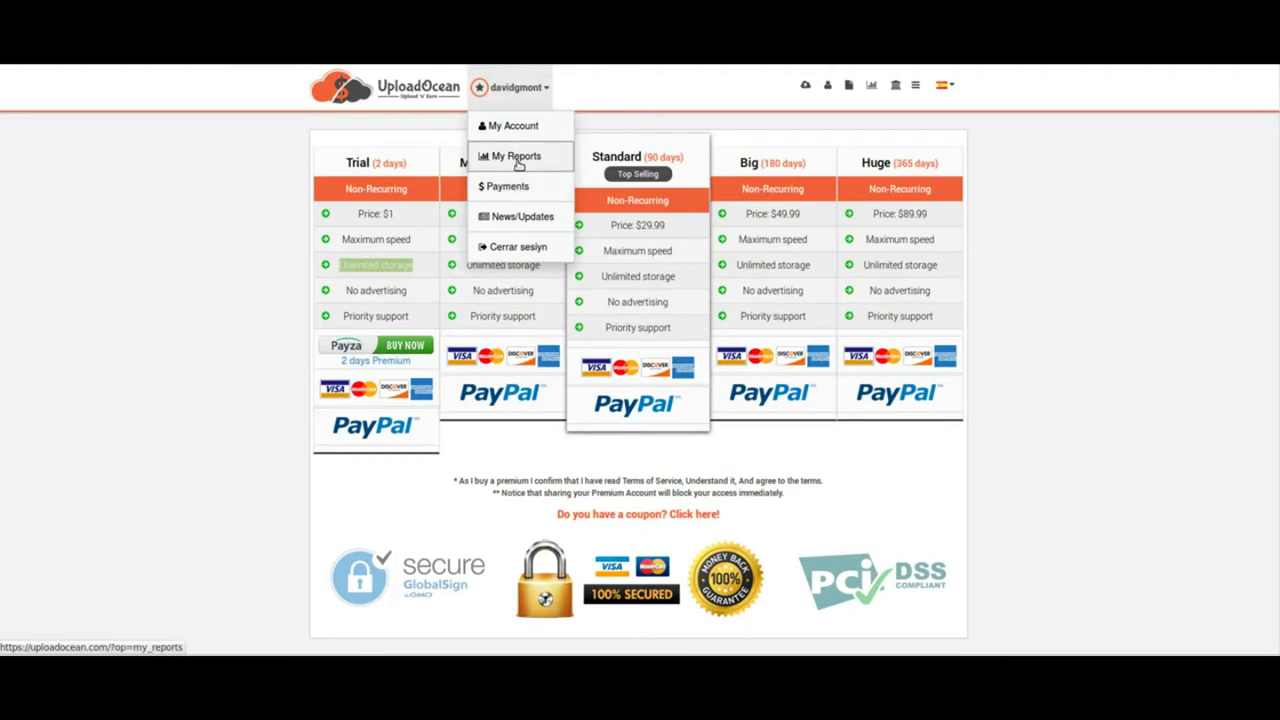
Open My Reports and highlight the DOWNLOADS and PREMIUM SALES column headings.
{"action": "left_click", "coordinate": [516, 160]}
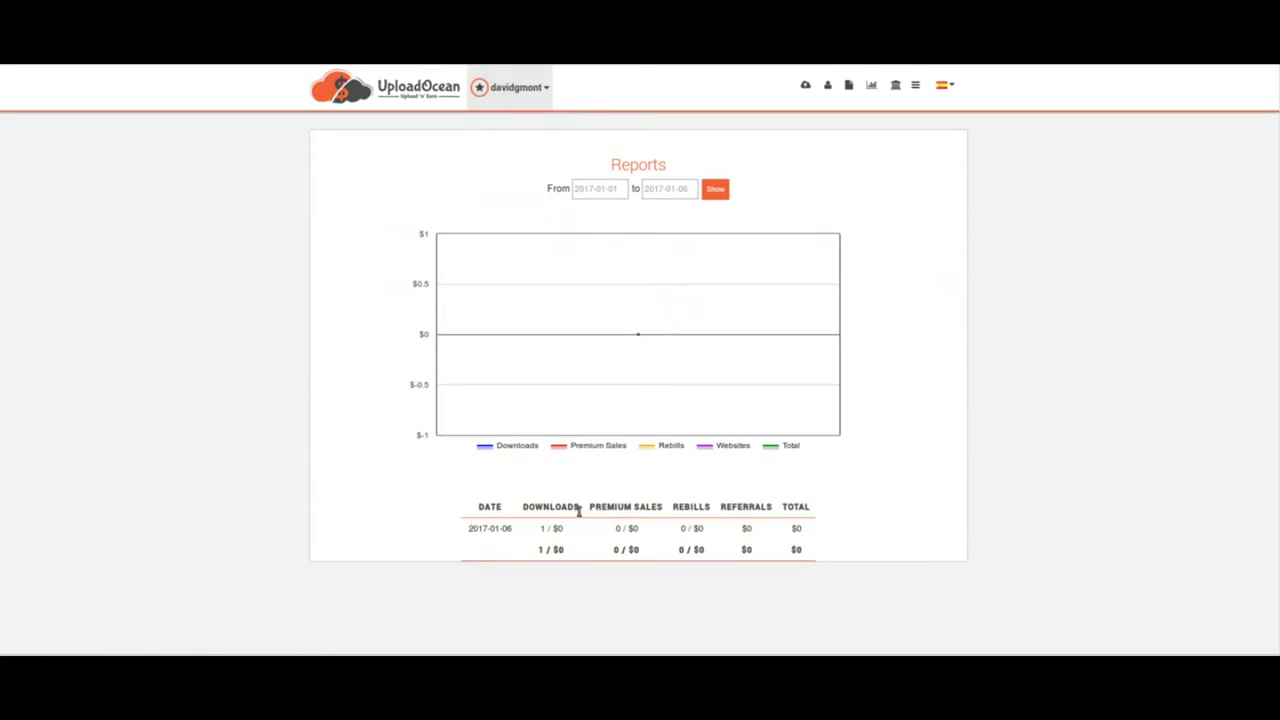
{"action": "left_click_drag", "start_coordinate": [579, 509], "coordinate": [528, 507]}
{"action": "mouse_move", "coordinate": [656, 508]}
{"action": "left_mouse_down"}
{"action": "mouse_move", "coordinate": [641, 508]}
{"action": "mouse_move", "coordinate": [671, 508]}
{"action": "left_mouse_up"}
Go from Payments to News/Updates, loading the empty News page, then close the menu.
{"action": "left_click", "coordinate": [548, 100]}
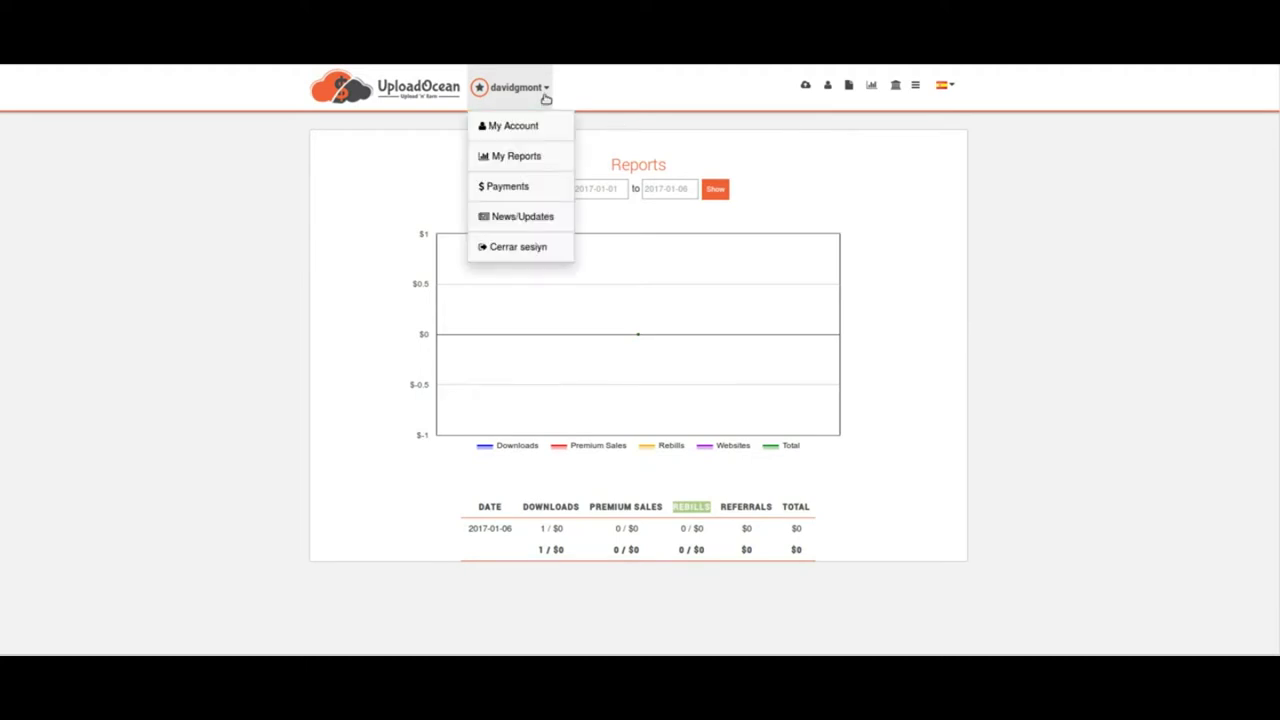
{"action": "left_click", "coordinate": [510, 187]}
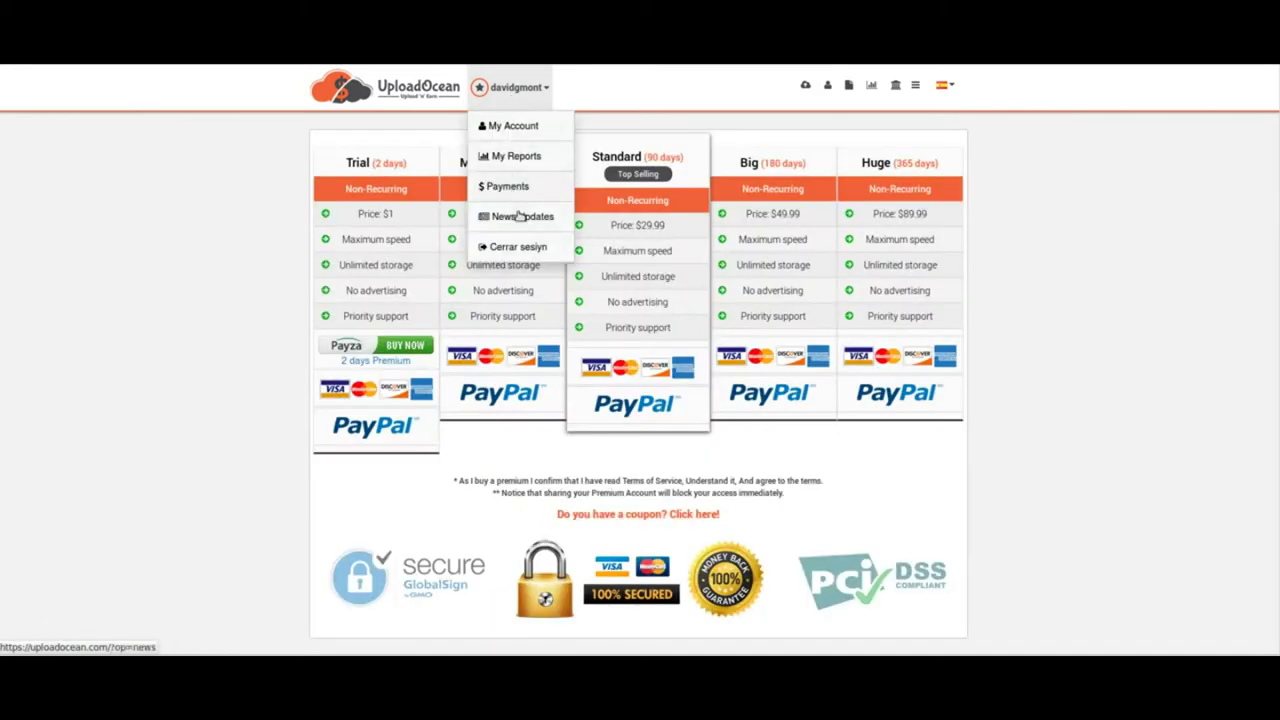
{"action": "left_click", "coordinate": [520, 218]}
{"action": "left_click", "coordinate": [520, 218]}
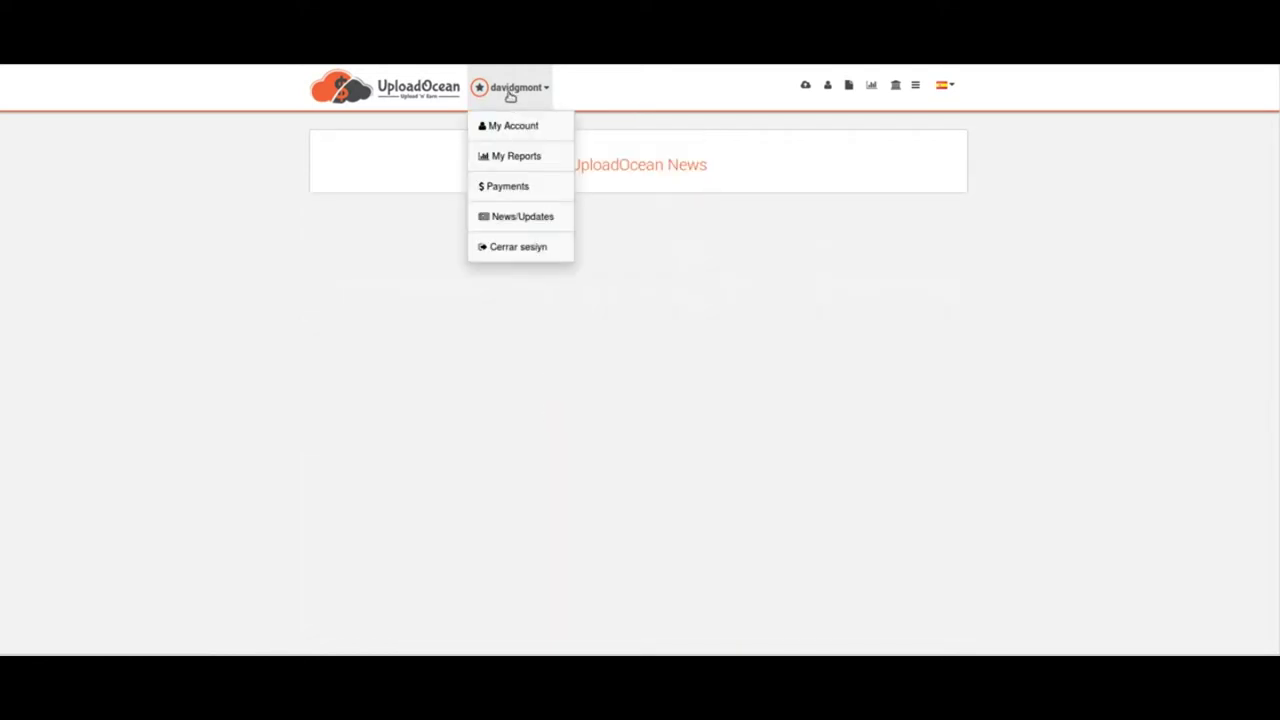
{"action": "left_click", "coordinate": [528, 247]}
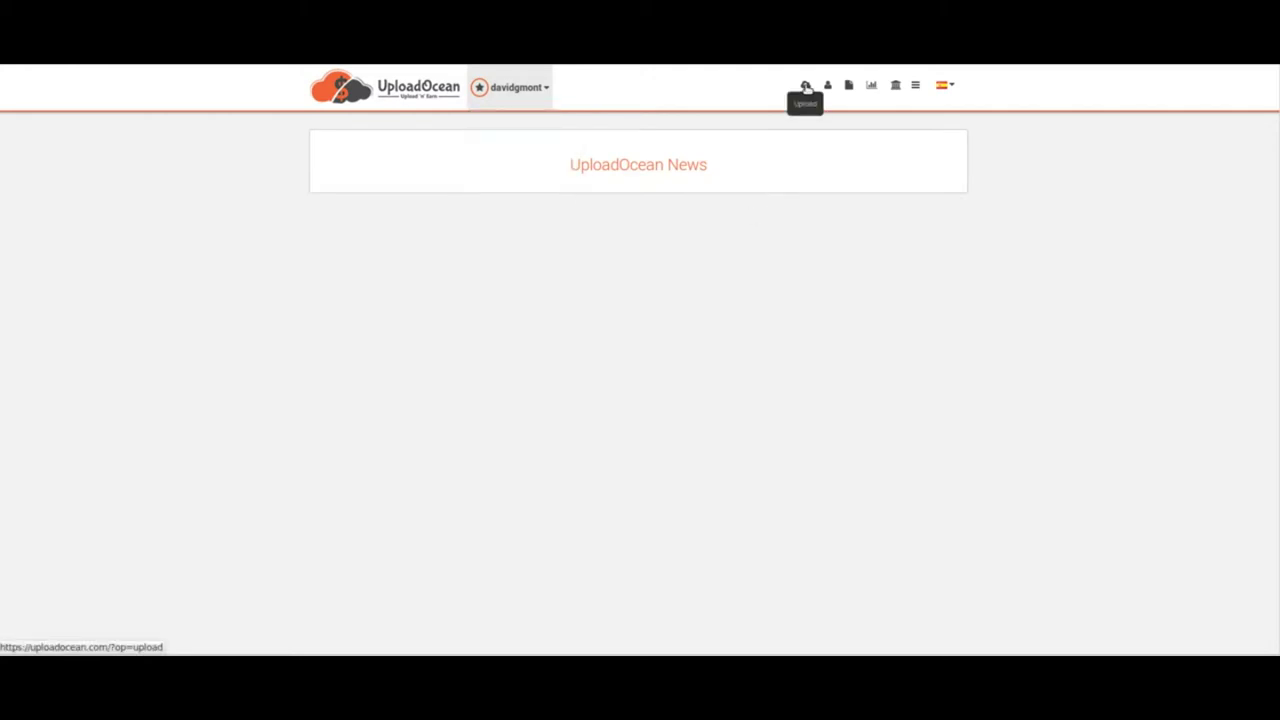
Browse the language and info menus, view My Account settings, then go back to Reports and Request Money.
{"action": "left_click", "coordinate": [944, 86]}
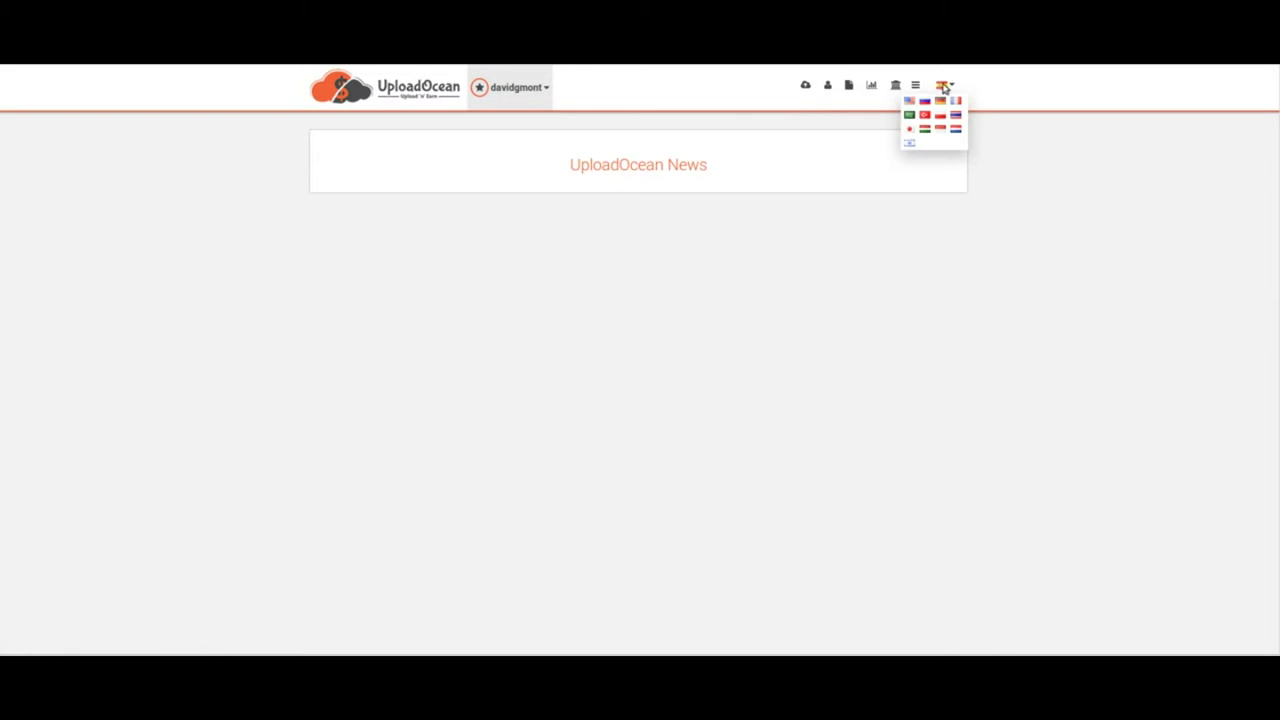
{"action": "left_click", "coordinate": [915, 86]}
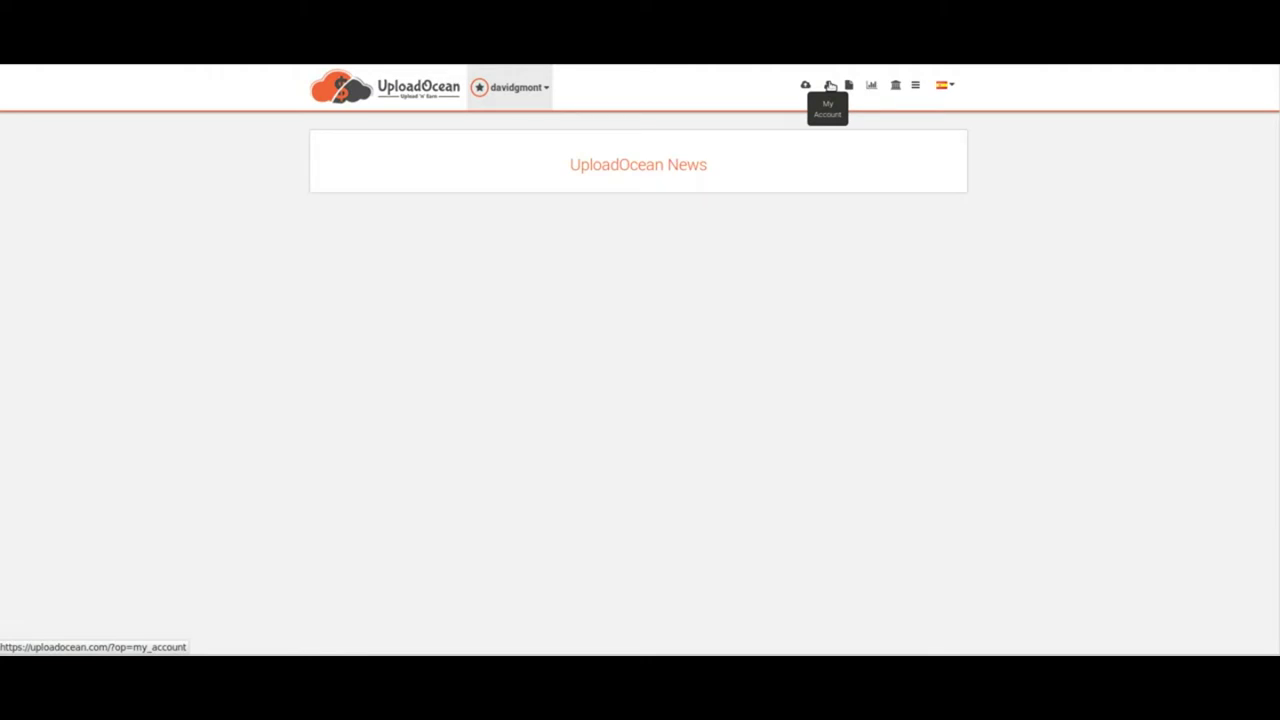
{"action": "left_click", "coordinate": [830, 86]}
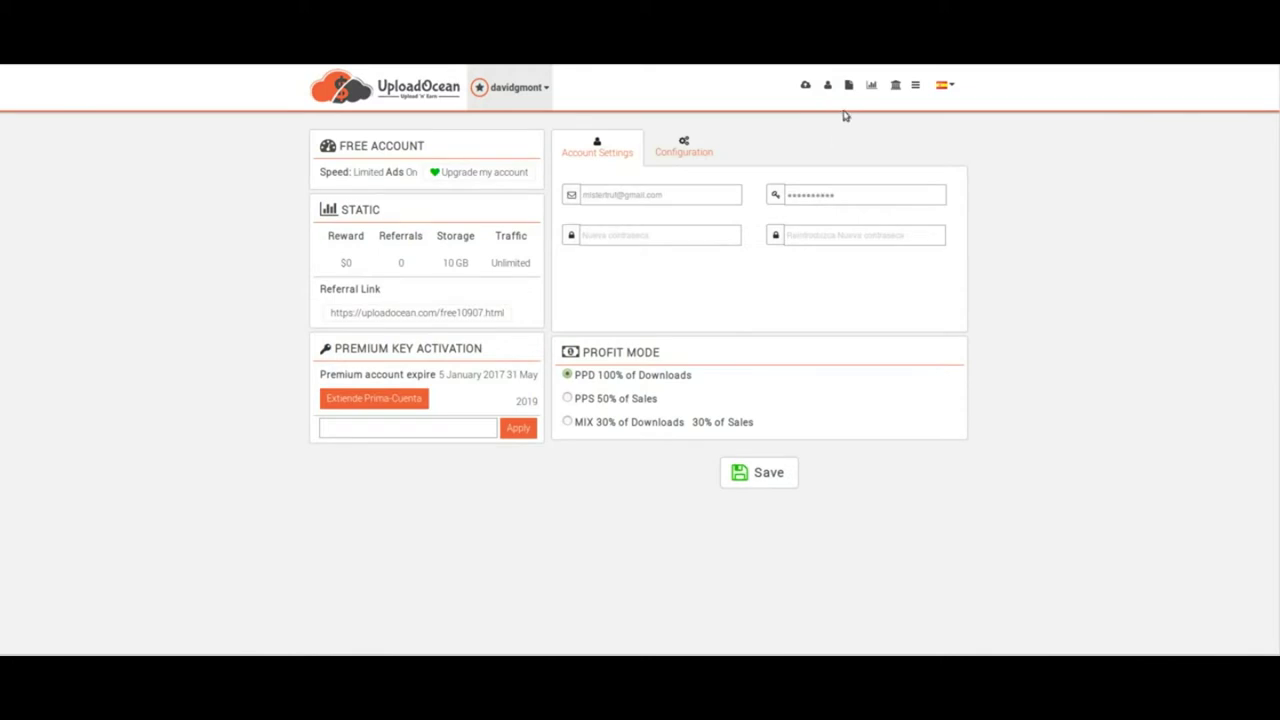
{"action": "left_click", "coordinate": [871, 87]}
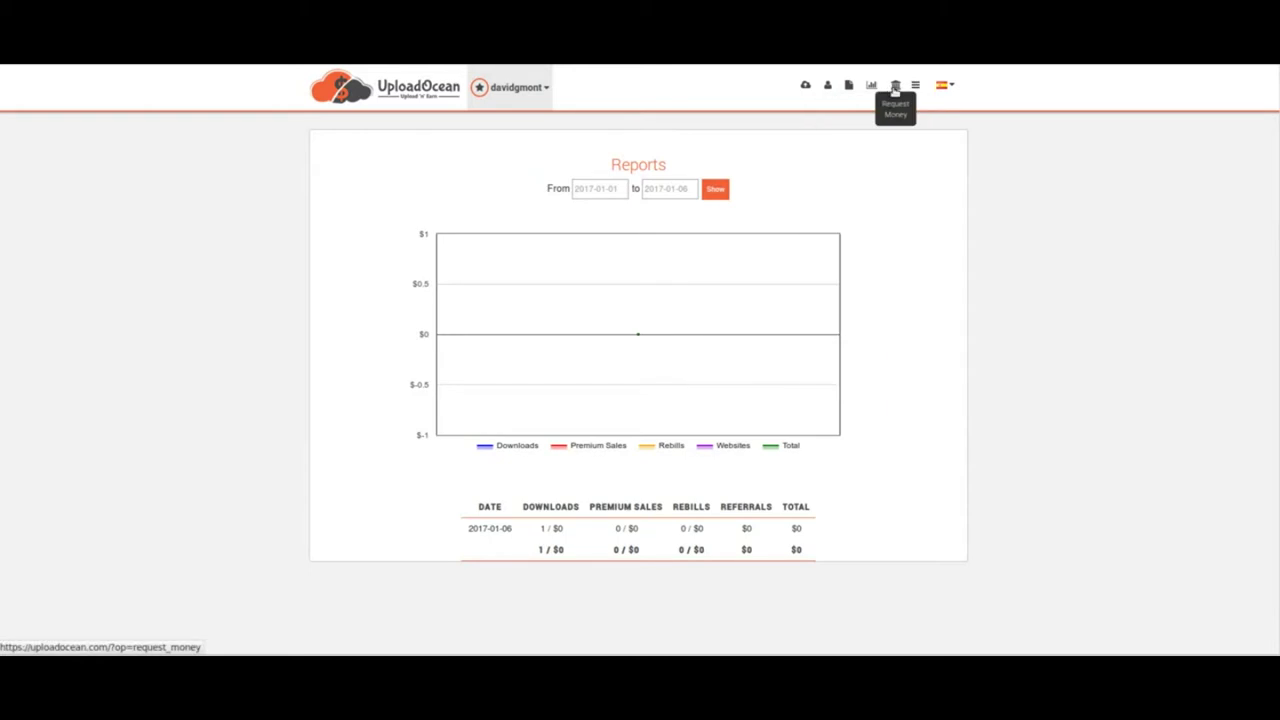
{"action": "left_click", "coordinate": [894, 86]}
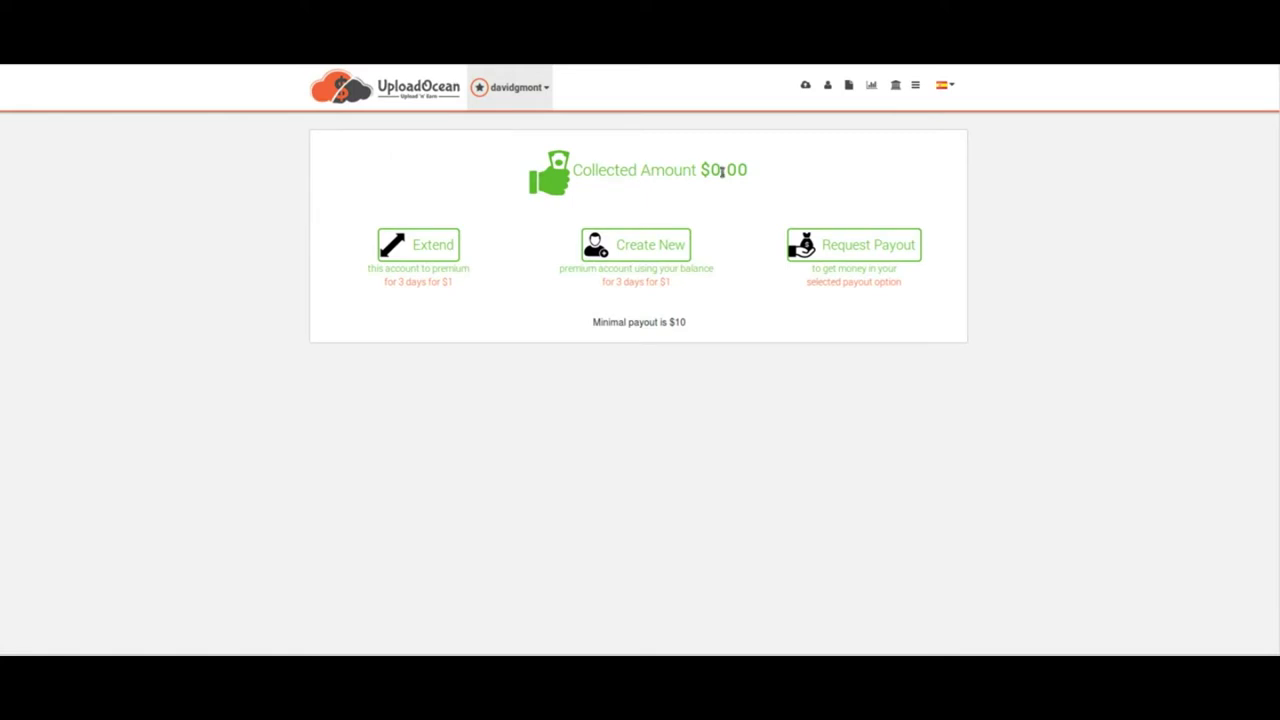
Highlight the $0.00 collected amount and the Extend and Create New descriptions.
{"action": "left_click_drag", "start_coordinate": [750, 171], "coordinate": [572, 169]}
{"action": "left_click", "coordinate": [801, 166]}
{"action": "left_click_drag", "start_coordinate": [480, 289], "coordinate": [364, 294]}
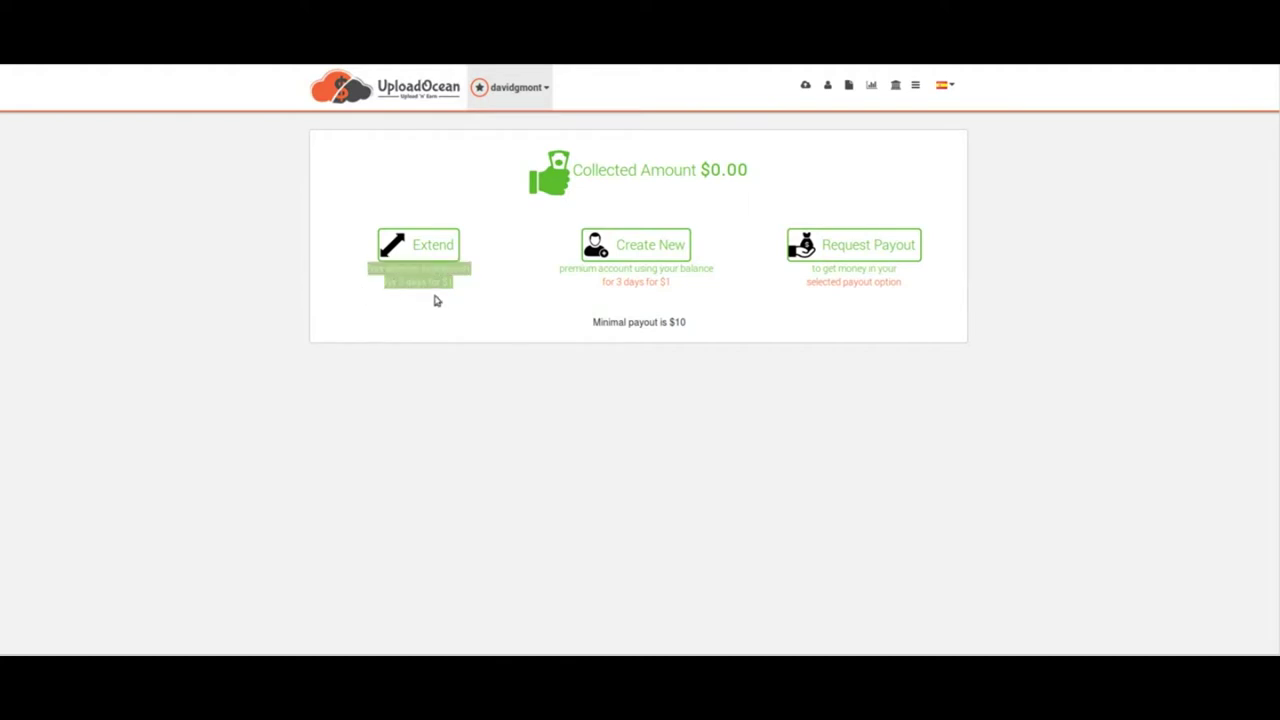
{"action": "left_click", "coordinate": [484, 294]}
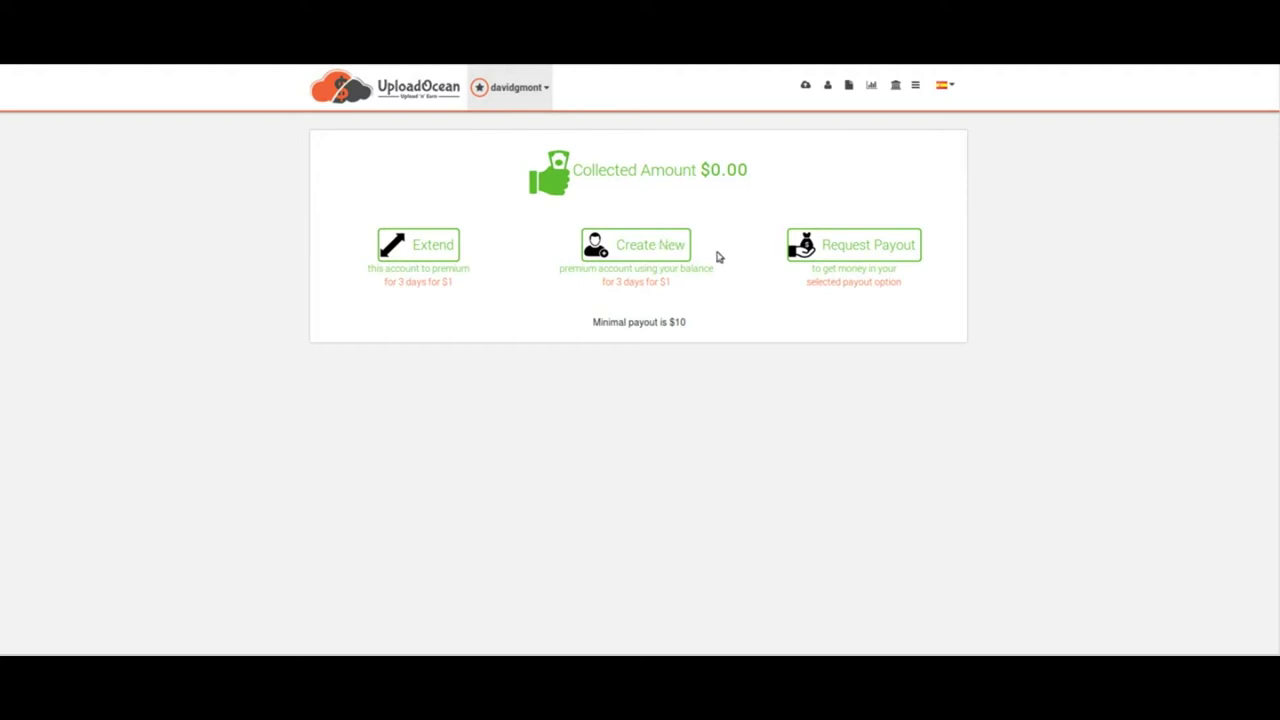
{"action": "left_click_drag", "start_coordinate": [368, 264], "coordinate": [714, 269]}
{"action": "left_click", "coordinate": [714, 230]}
Highlight the $10 minimal payout amount.
{"action": "left_click_drag", "start_coordinate": [714, 331], "coordinate": [518, 331]}
{"action": "left_click", "coordinate": [718, 325]}
{"action": "double_click", "coordinate": [672, 321]}
{"action": "left_click", "coordinate": [716, 328]}
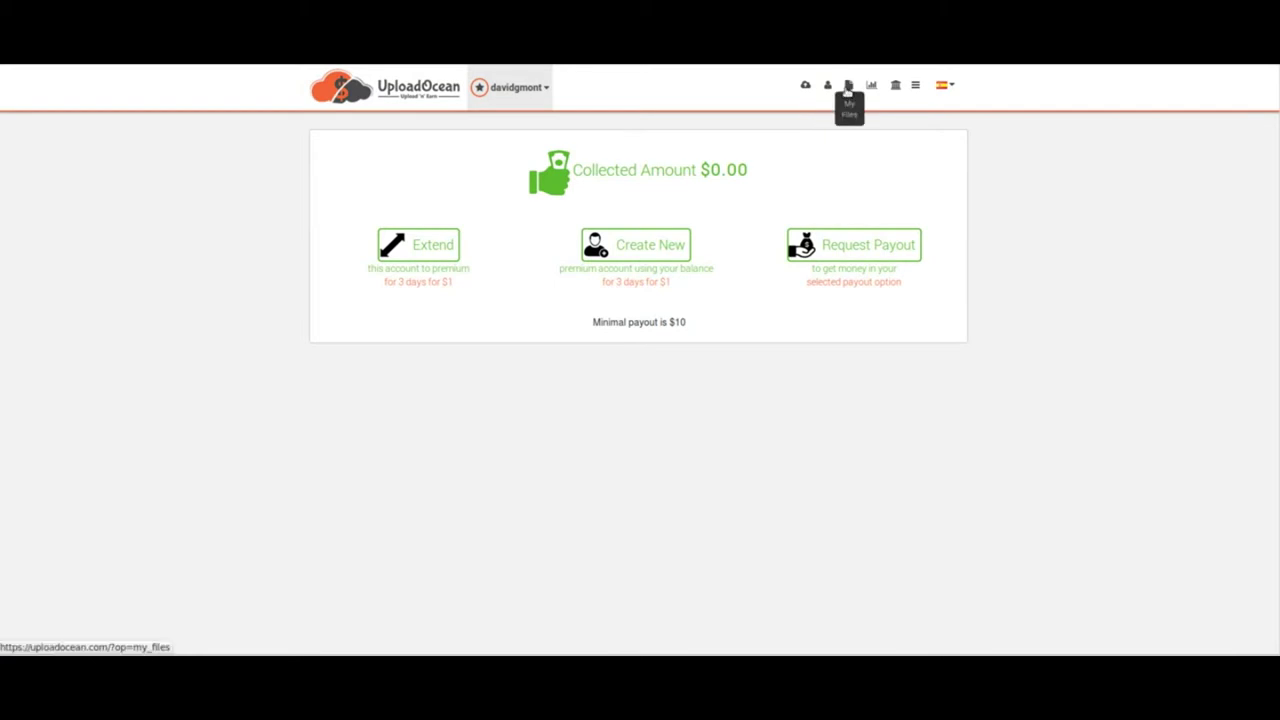
Open My Files and set the Select folder destination to Lmms.
{"action": "left_click", "coordinate": [847, 88]}
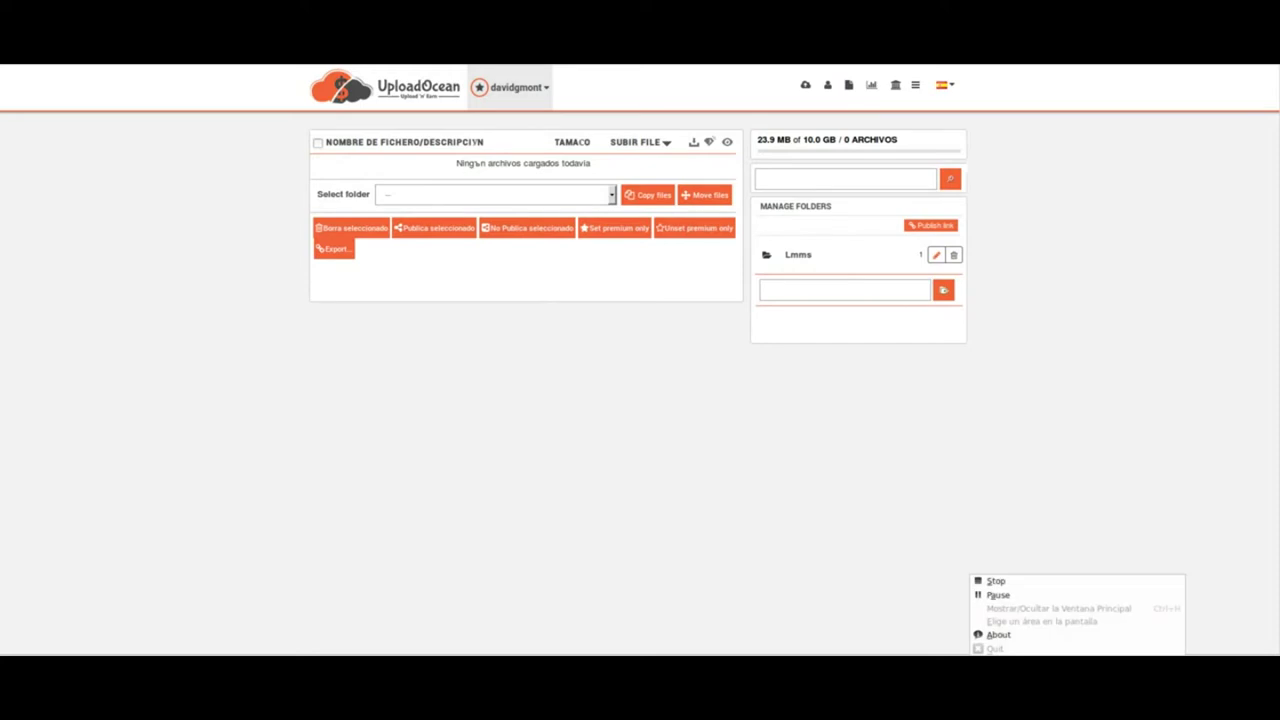
{"action": "left_click", "coordinate": [1083, 595]}
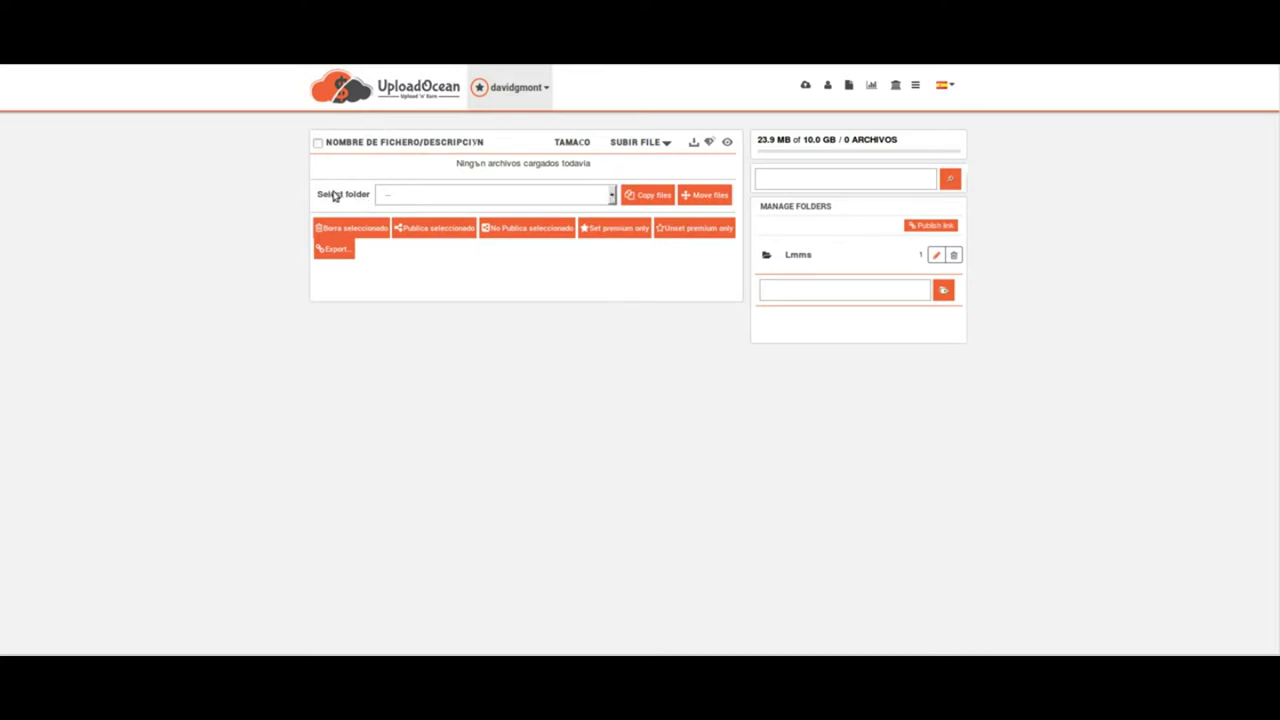
{"action": "left_click_drag", "start_coordinate": [370, 195], "coordinate": [318, 195]}
{"action": "left_click", "coordinate": [612, 195]}
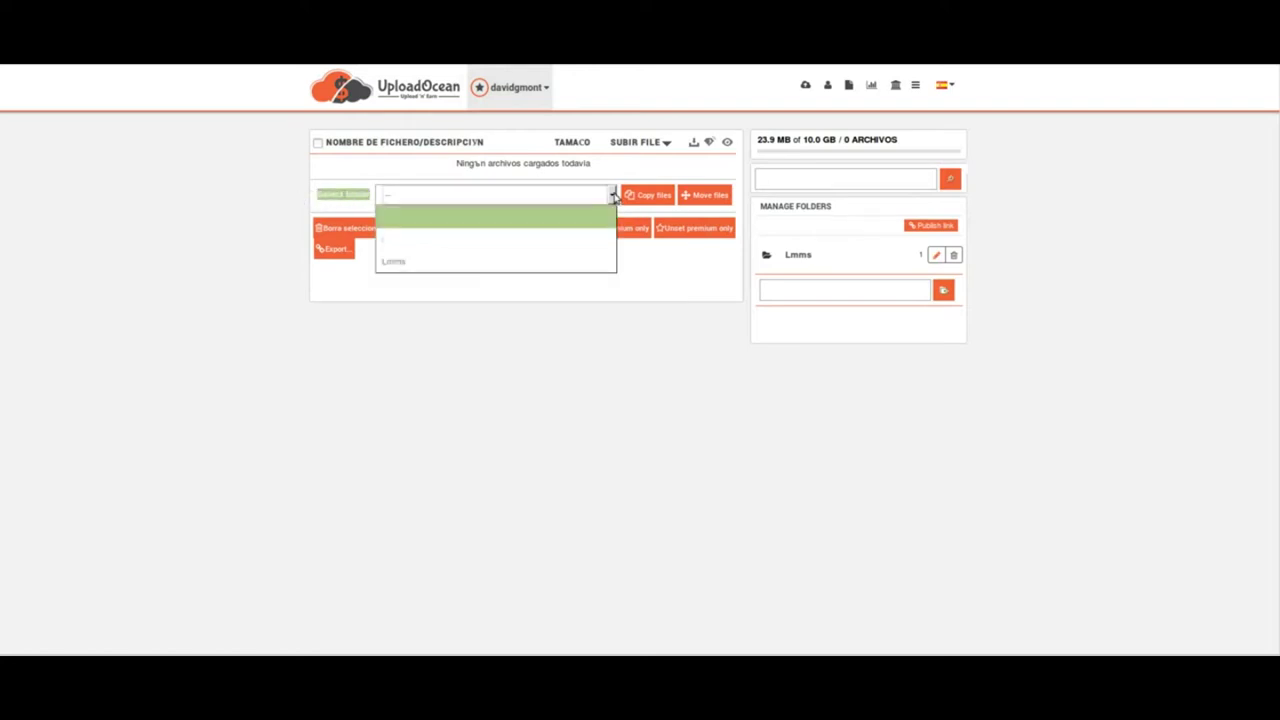
{"action": "left_click", "coordinate": [436, 240]}
{"action": "left_click", "coordinate": [447, 270]}
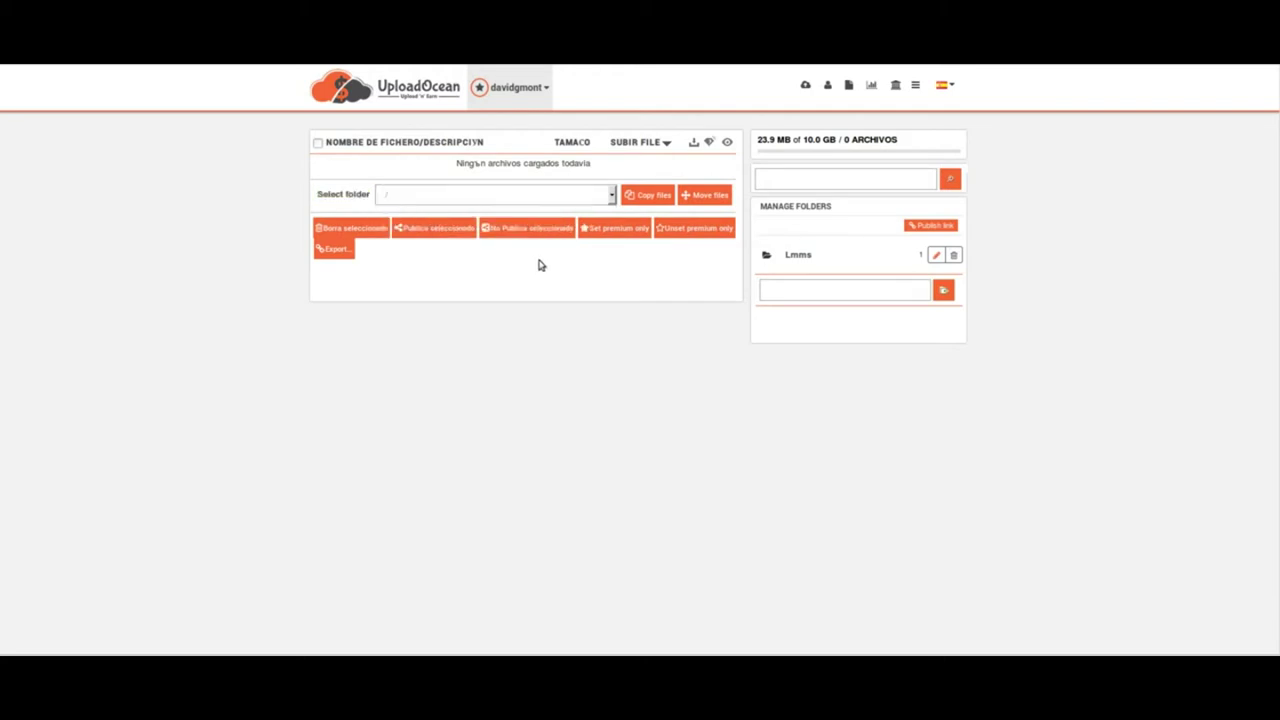
{"action": "left_click", "coordinate": [612, 196]}
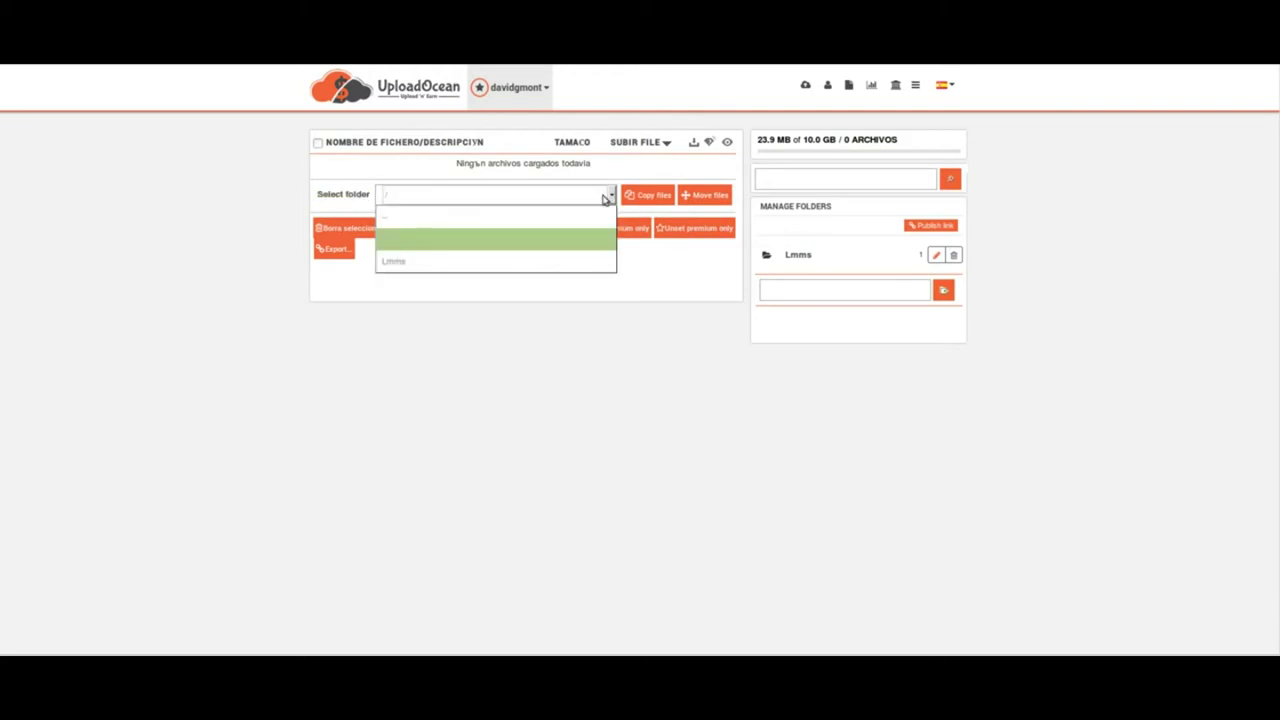
{"action": "left_click", "coordinate": [430, 262]}
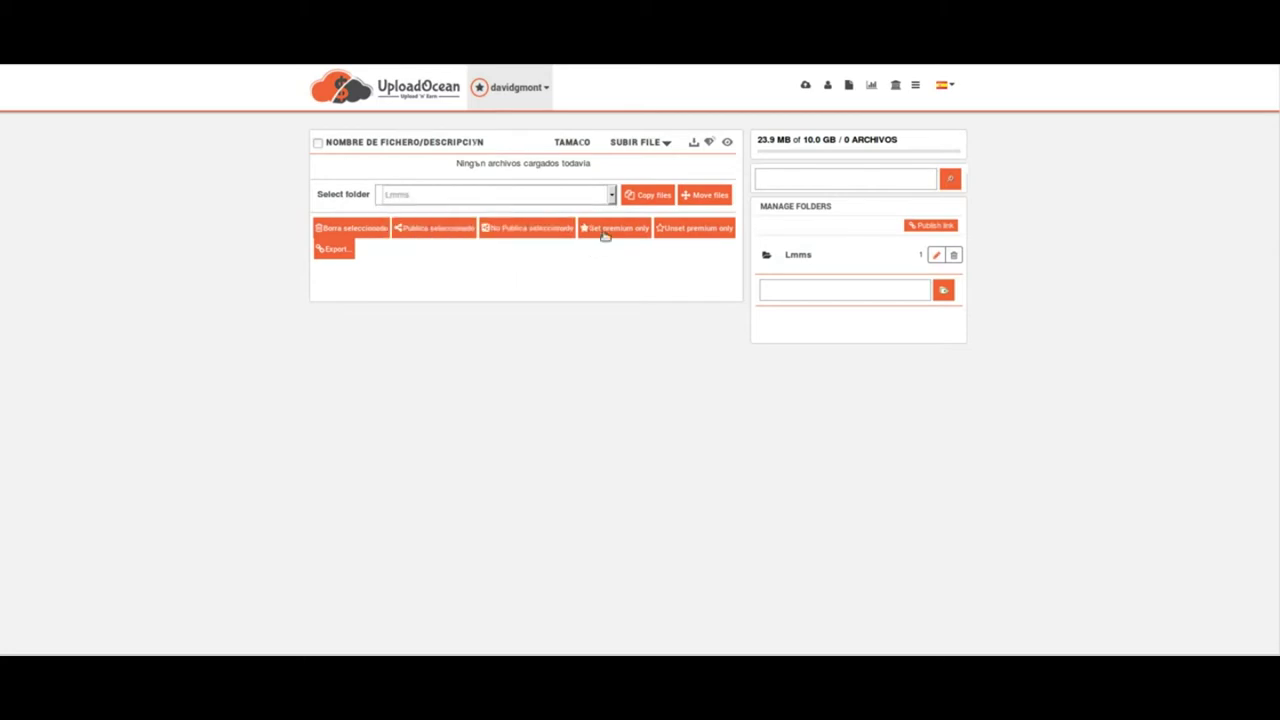
{"action": "left_click", "coordinate": [506, 274]}
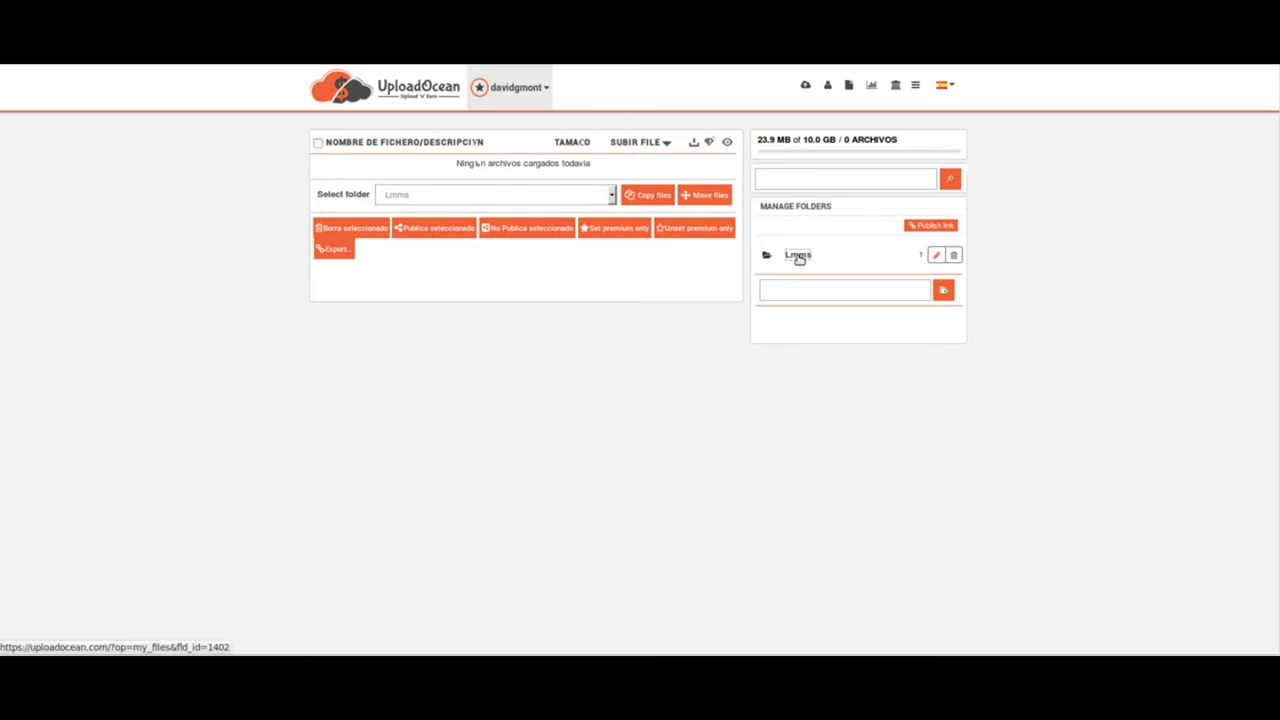
Open the Lmms folder, select vayawuasatx.wav and bring up its edit form.
{"action": "left_click", "coordinate": [798, 256]}
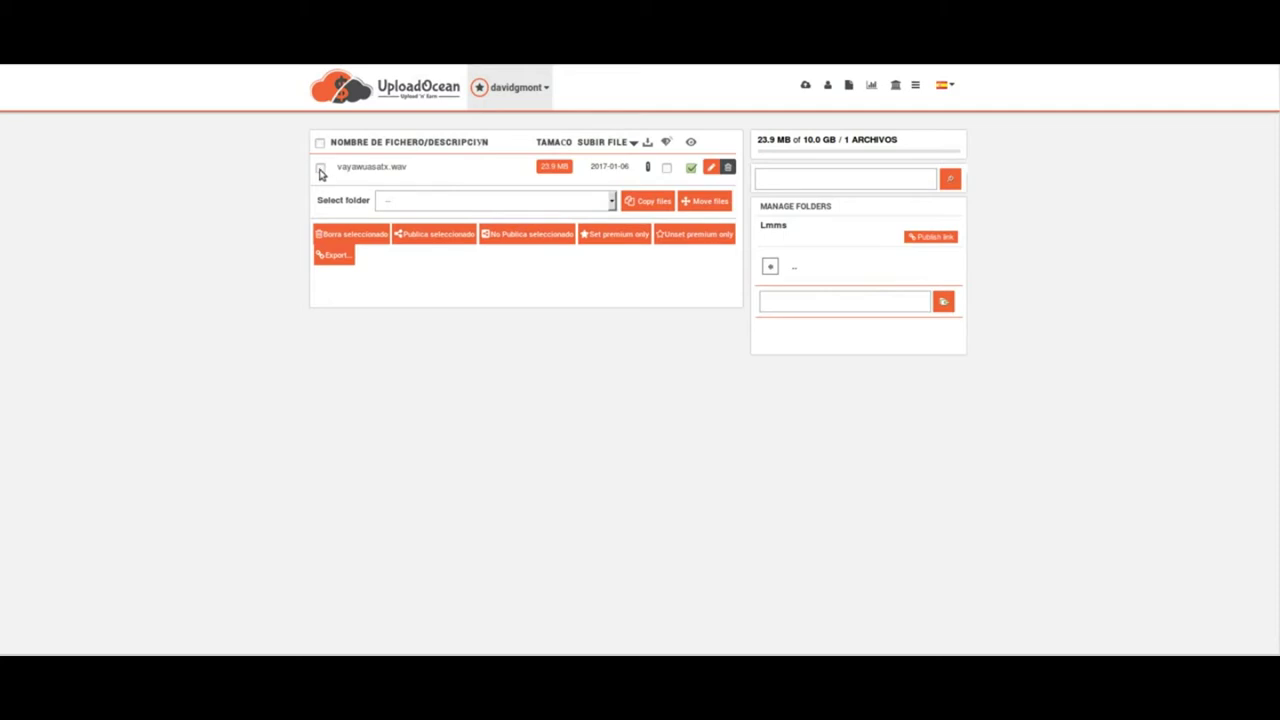
{"action": "left_click", "coordinate": [320, 169]}
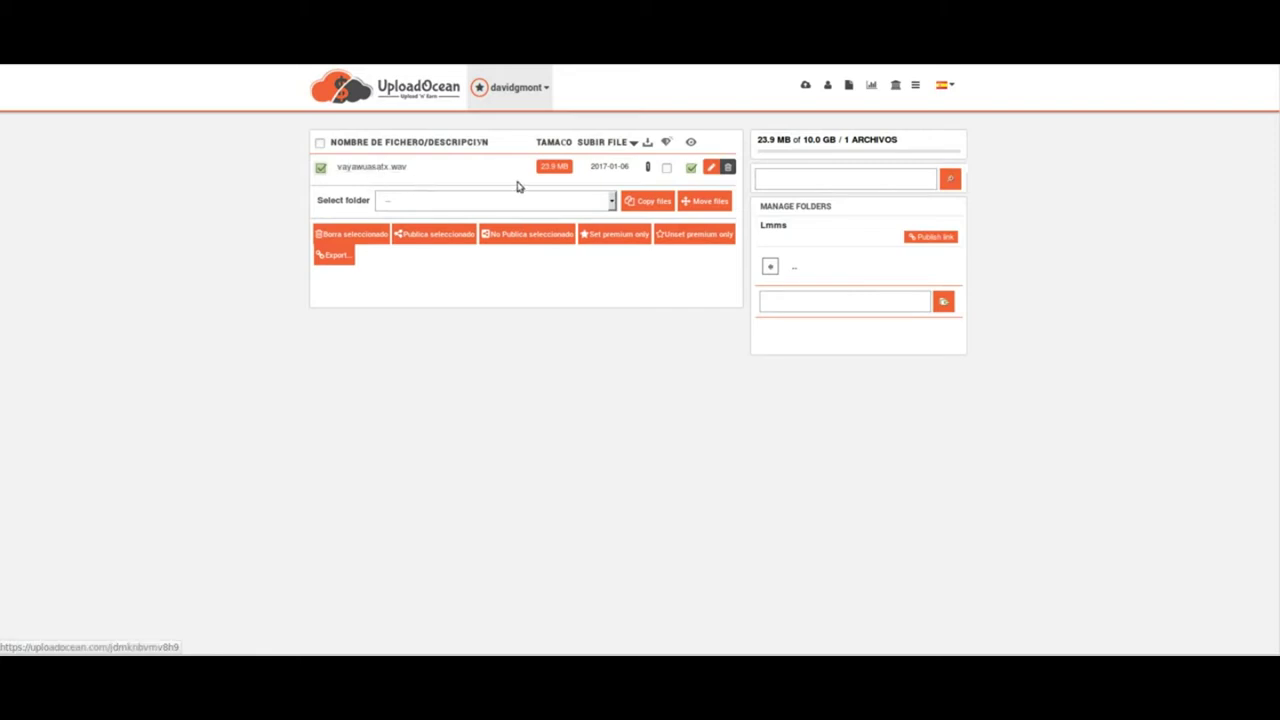
{"action": "left_click", "coordinate": [709, 168]}
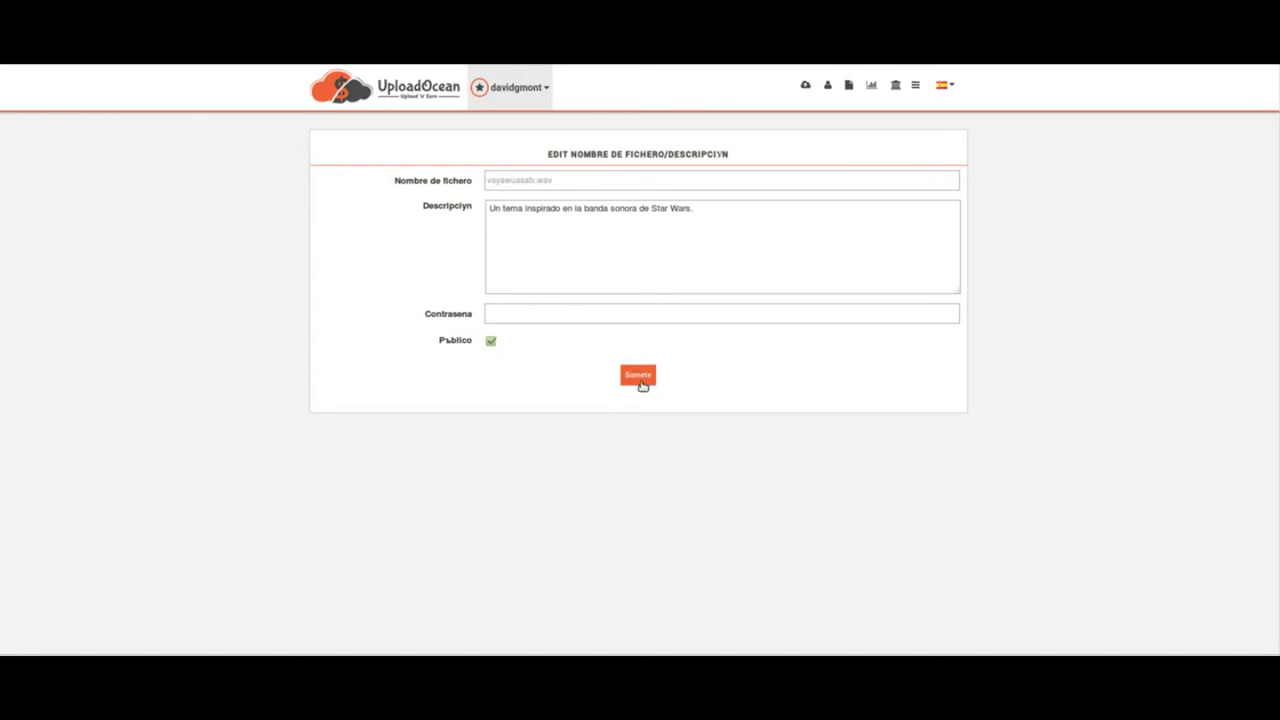
{"action": "left_click", "coordinate": [849, 85]}
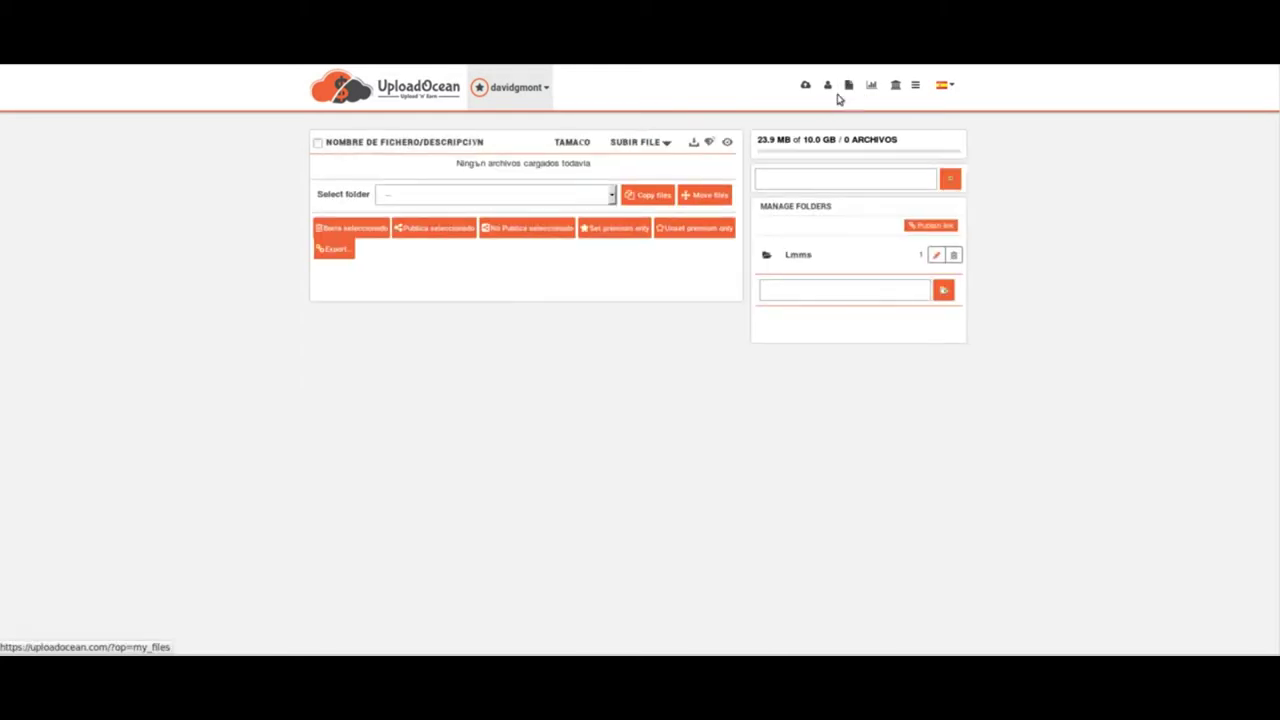
{"action": "left_click", "coordinate": [800, 290]}
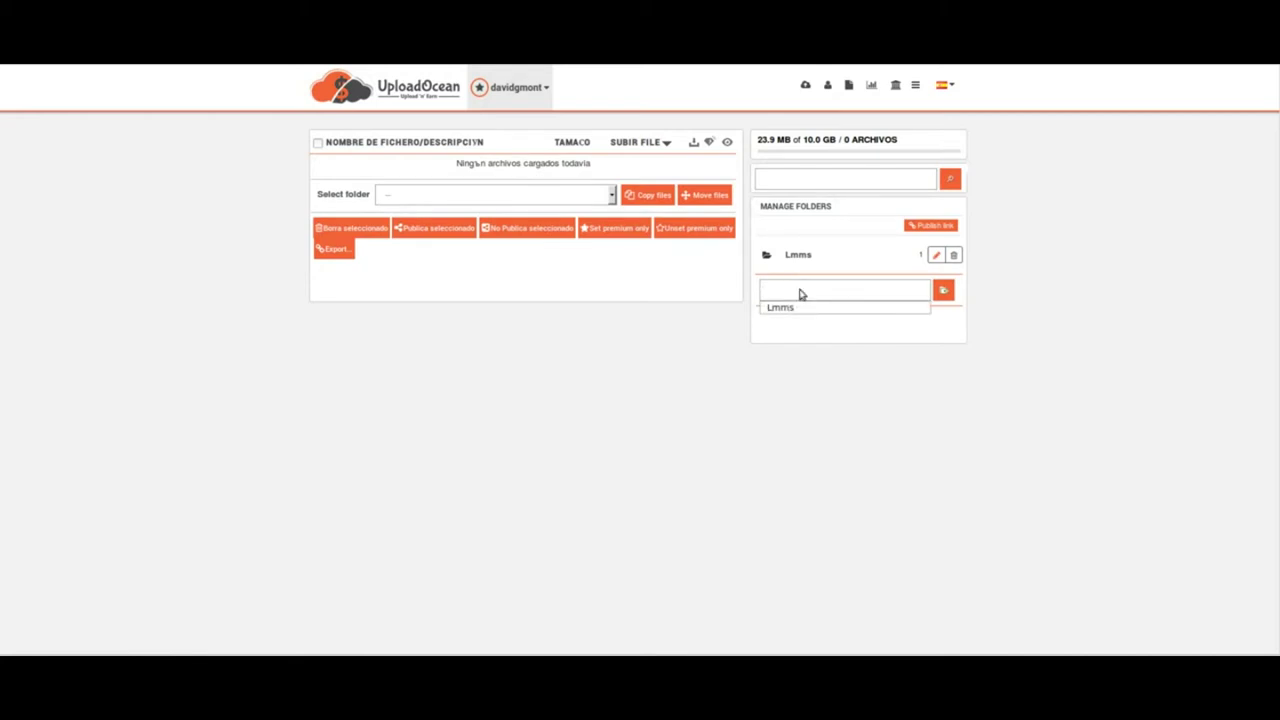
{"action": "type", "text": "Prueba"}
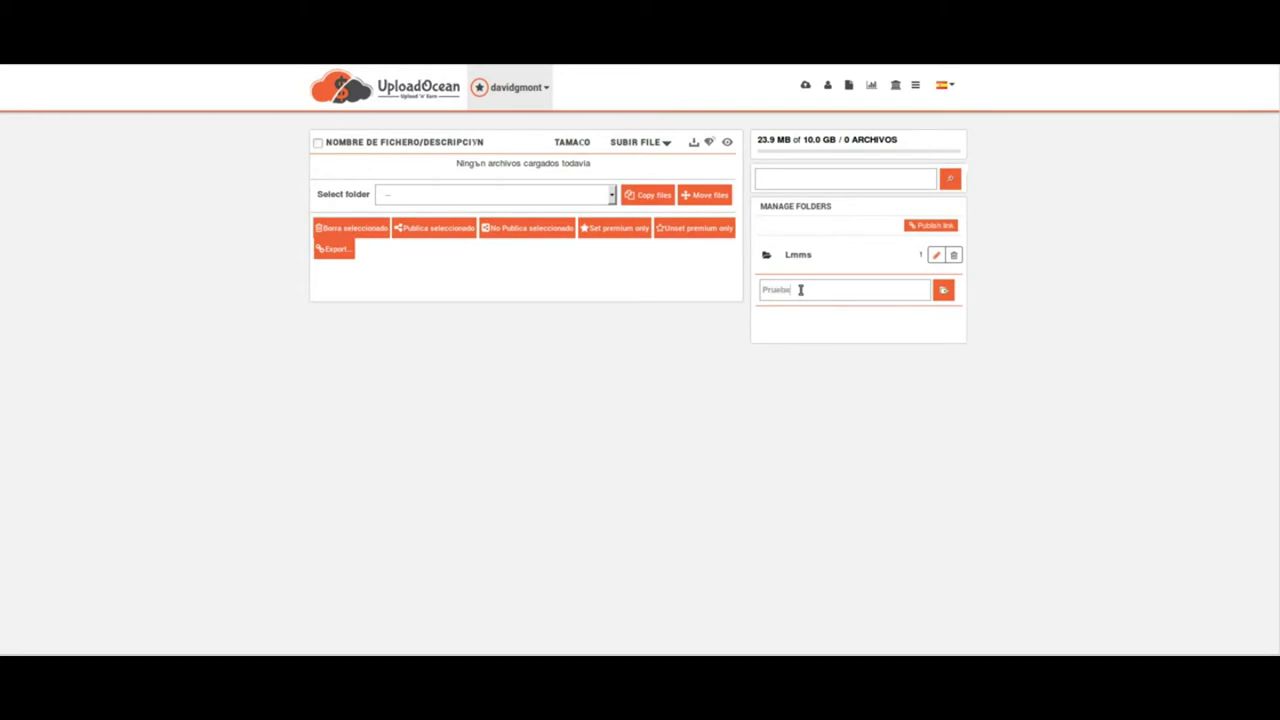
{"action": "left_click", "coordinate": [945, 290]}
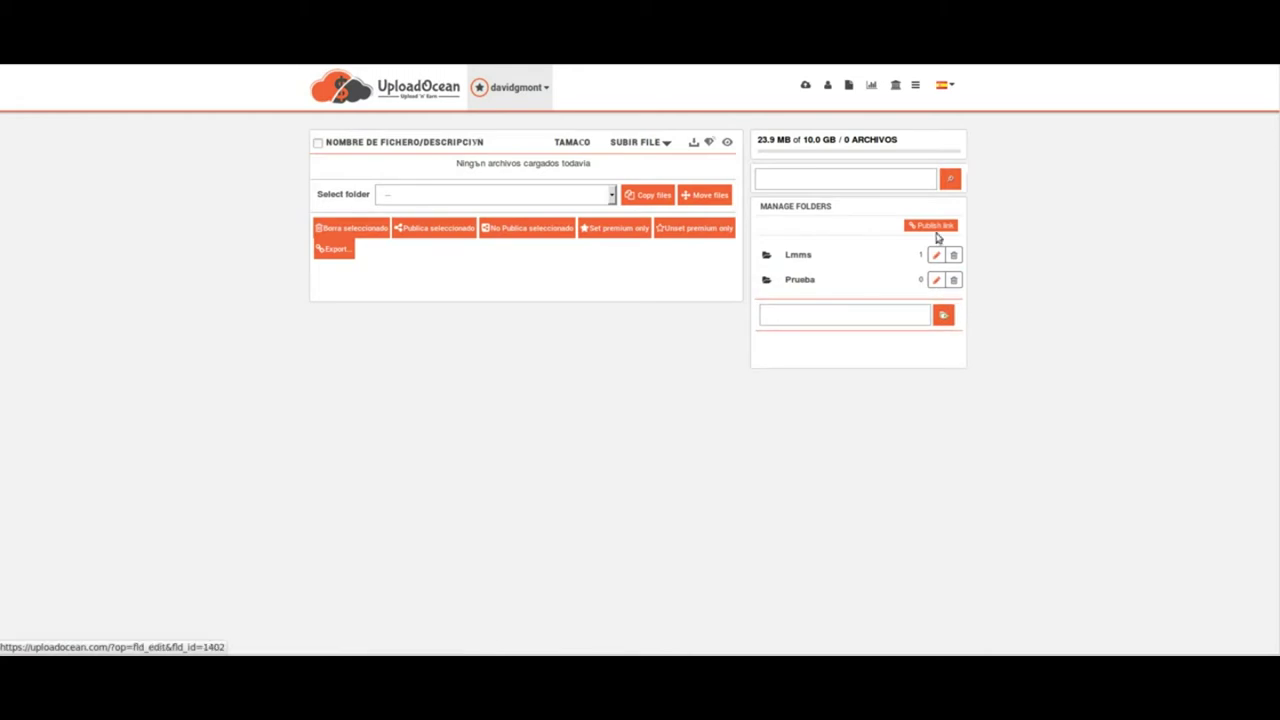
{"action": "left_click", "coordinate": [800, 284]}
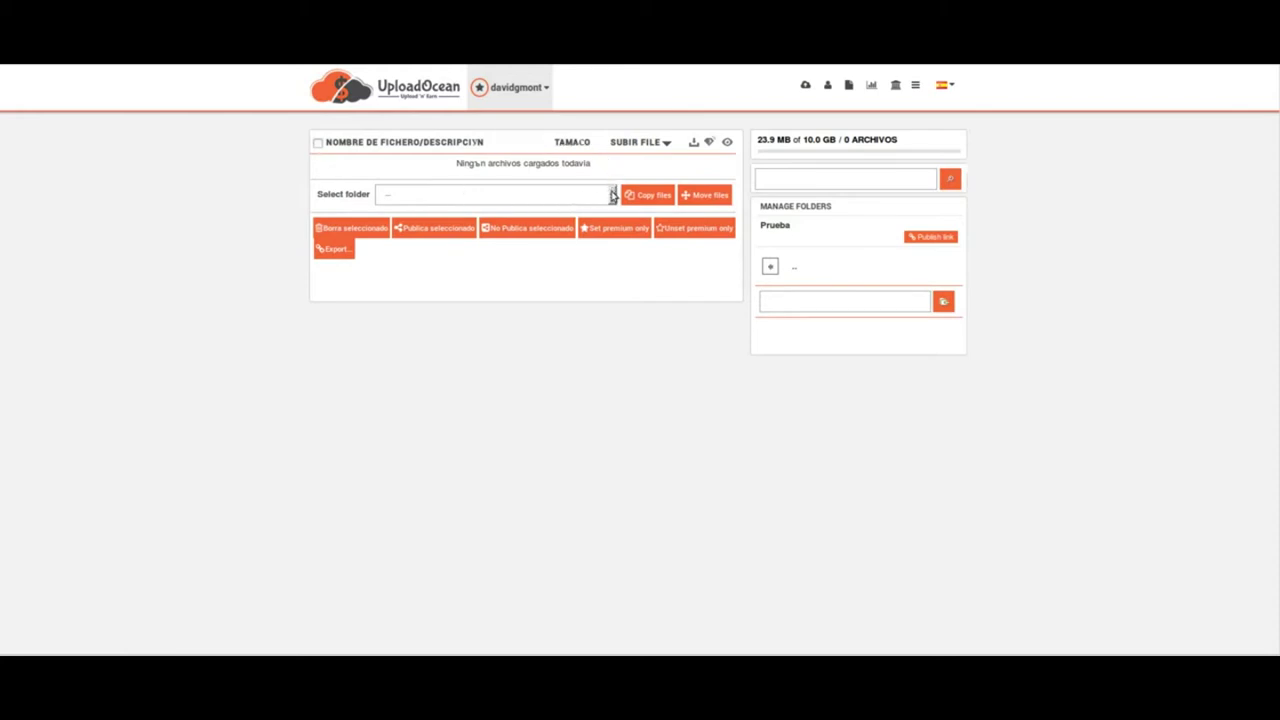
{"action": "left_click", "coordinate": [612, 196]}
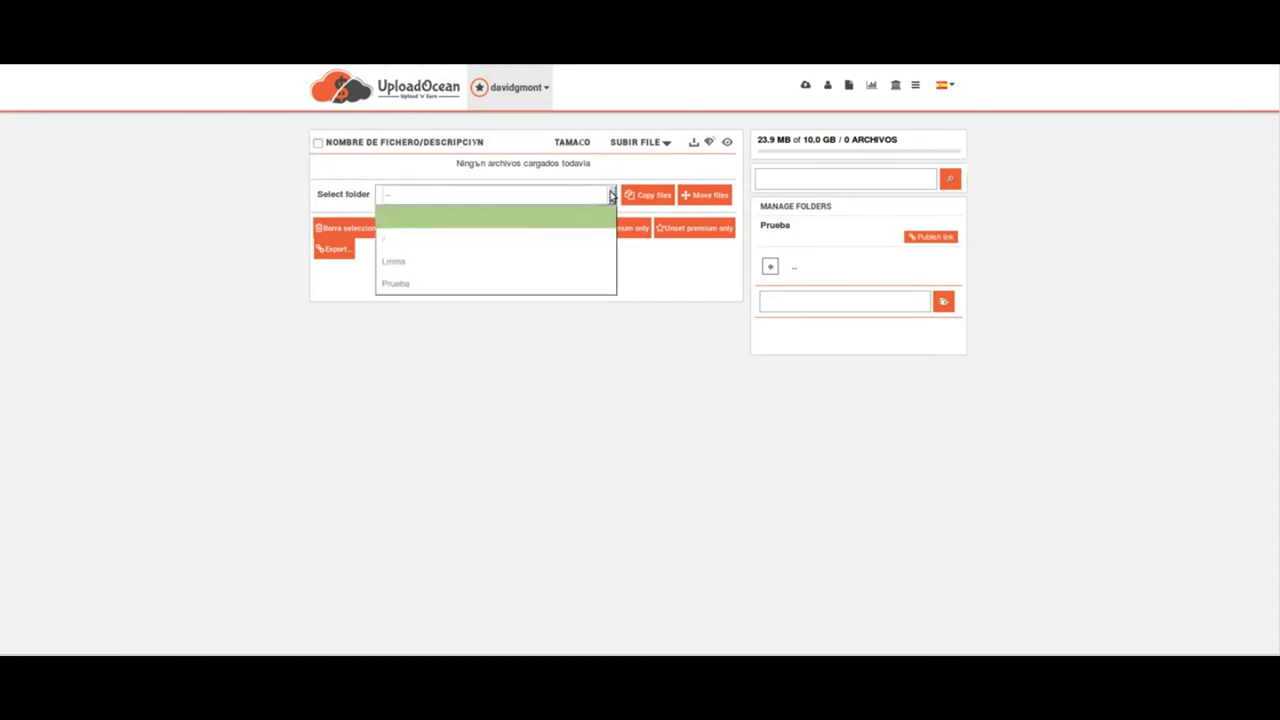
{"action": "left_click", "coordinate": [626, 330]}
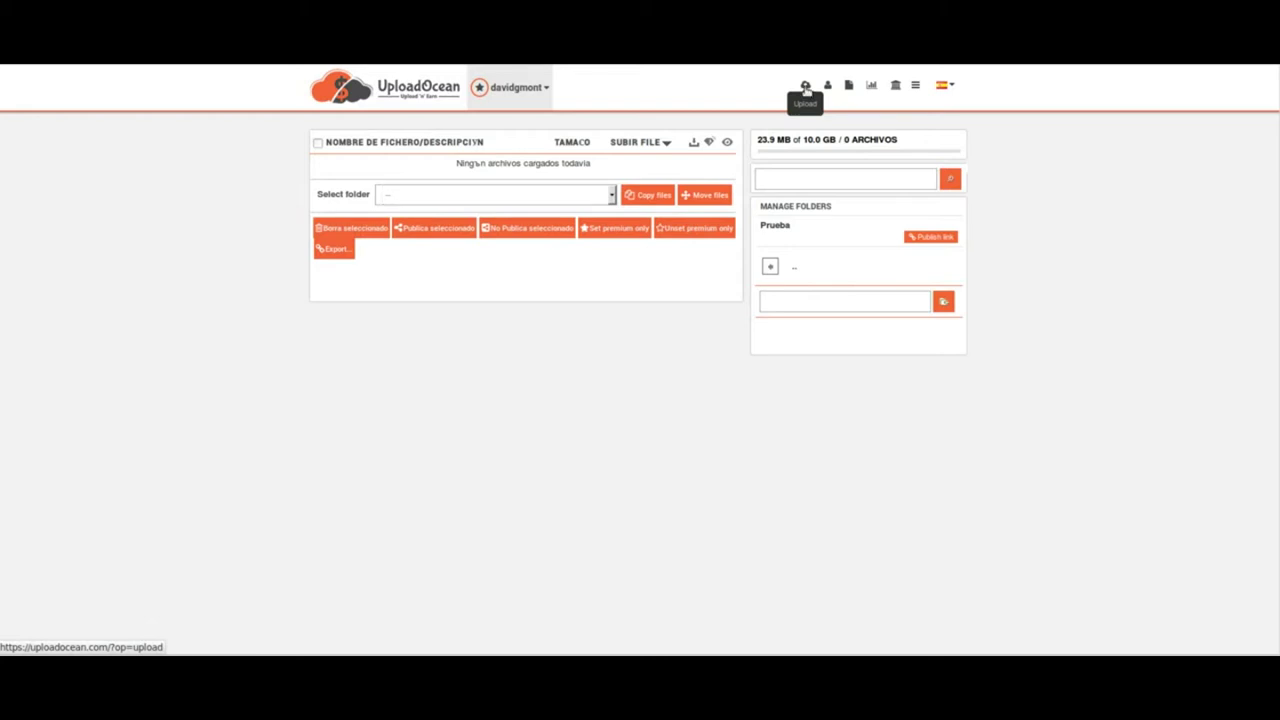
Go to the Upload page and scroll over its drag-and-drop area and terms.
{"action": "left_click", "coordinate": [805, 86]}
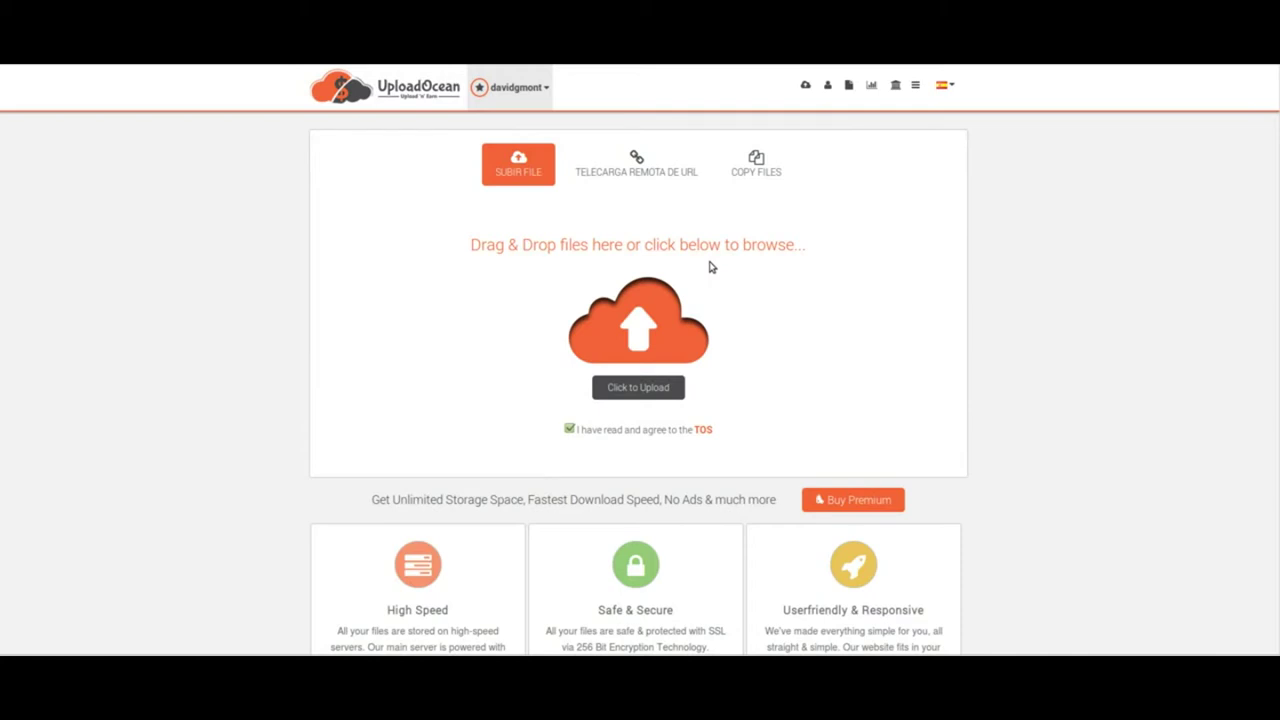
{"action": "scroll", "coordinate": [711, 267], "scroll_direction": "down", "scroll_amount": 2}
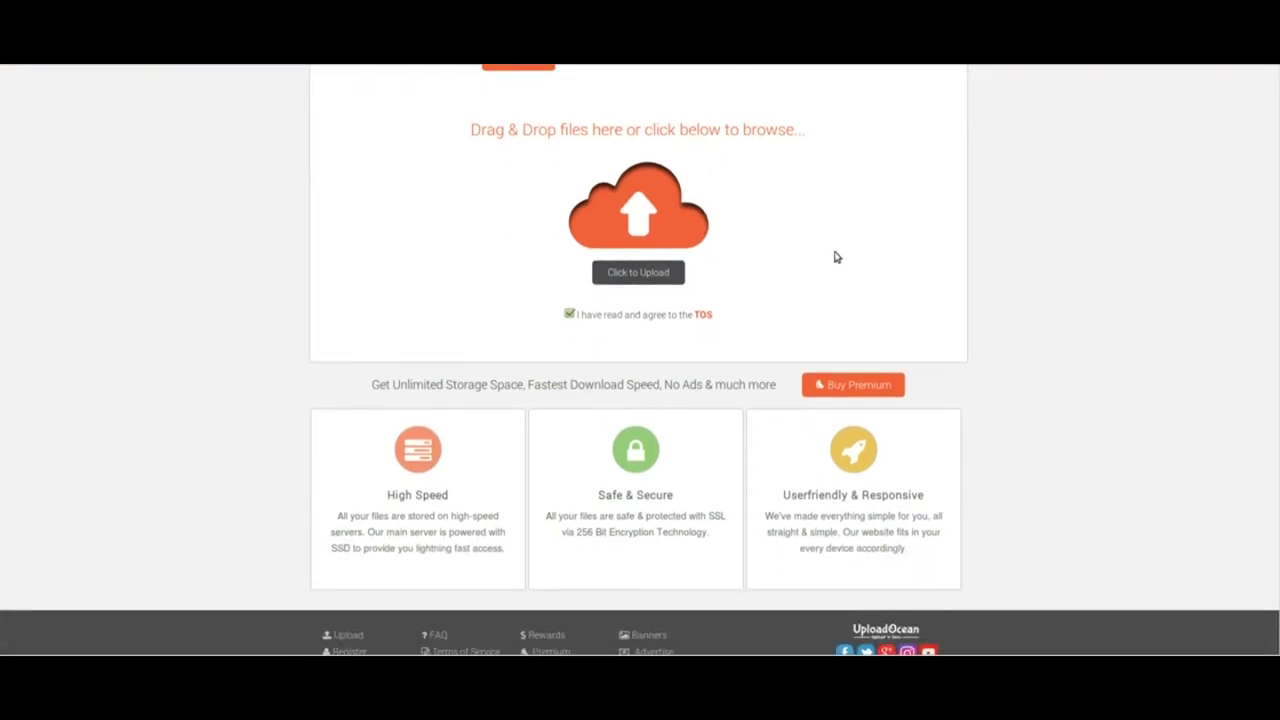
{"action": "scroll", "coordinate": [828, 281], "scroll_direction": "up", "scroll_amount": 2}
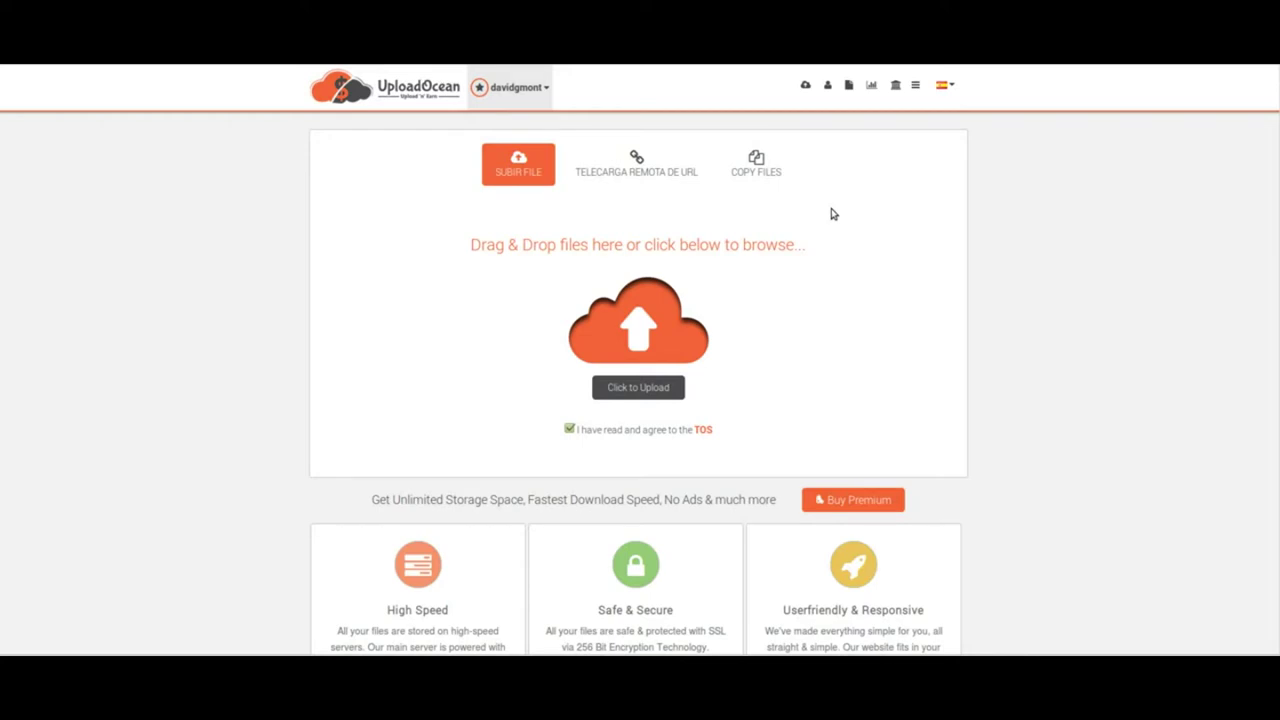
{"action": "scroll", "coordinate": [830, 213], "scroll_direction": "down", "scroll_amount": 1}
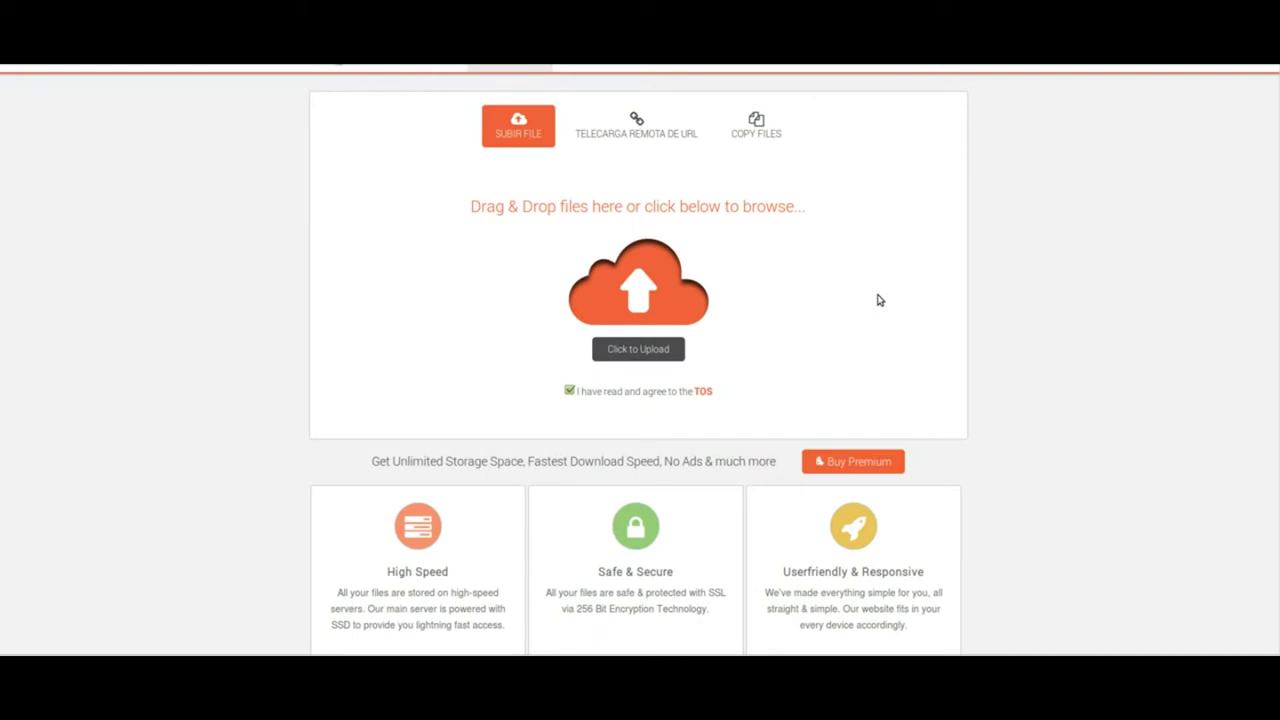
{"action": "scroll", "coordinate": [879, 300], "scroll_direction": "down", "scroll_amount": 2}
{"action": "scroll", "coordinate": [879, 300], "scroll_direction": "up", "scroll_amount": 2}
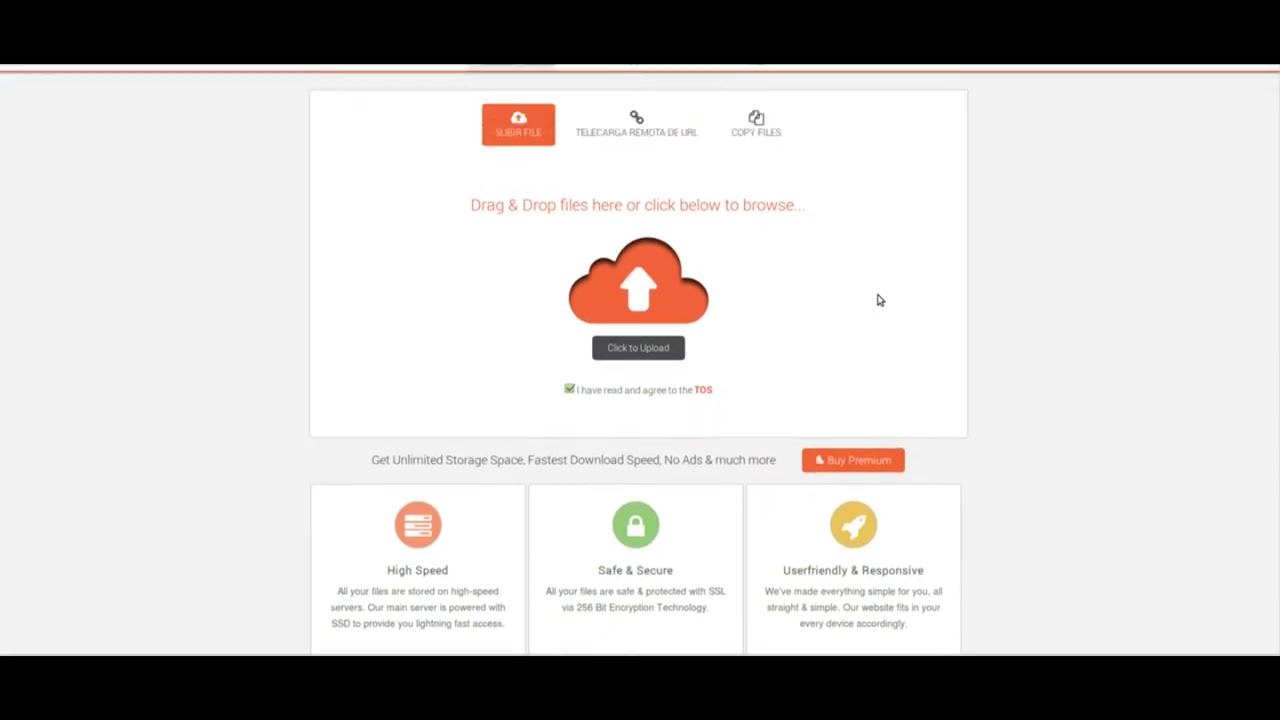
{"action": "scroll", "coordinate": [879, 300], "scroll_direction": "up", "scroll_amount": 1}
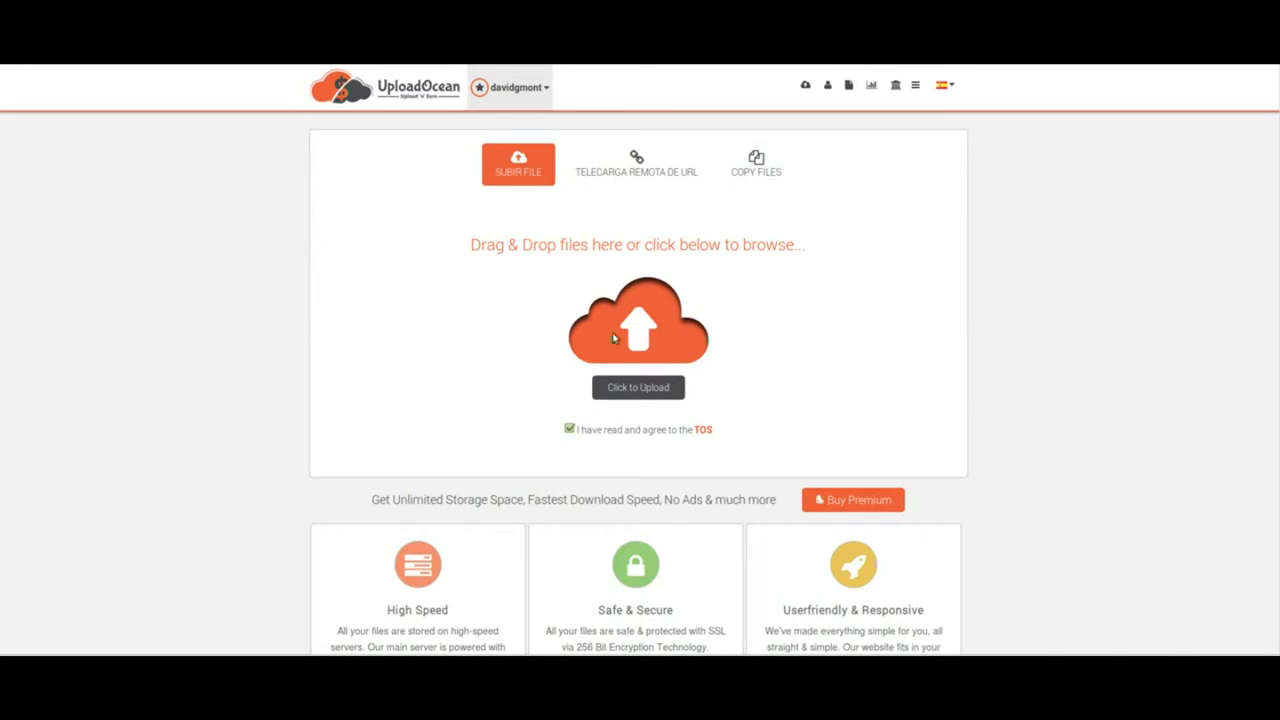
In the file chooser, preview stwars folder images such as dinamita.png and emoji-monito-ojos-tapados.png.
{"action": "left_click", "coordinate": [636, 392]}
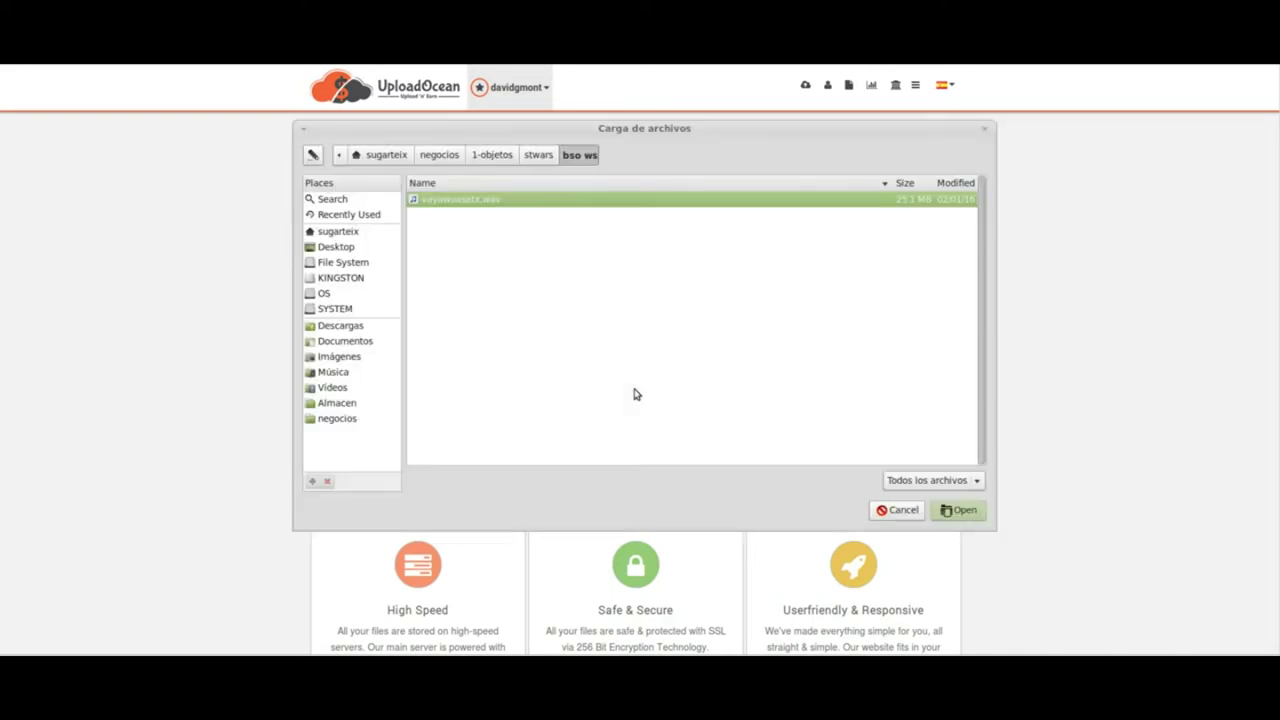
{"action": "left_click", "coordinate": [530, 157]}
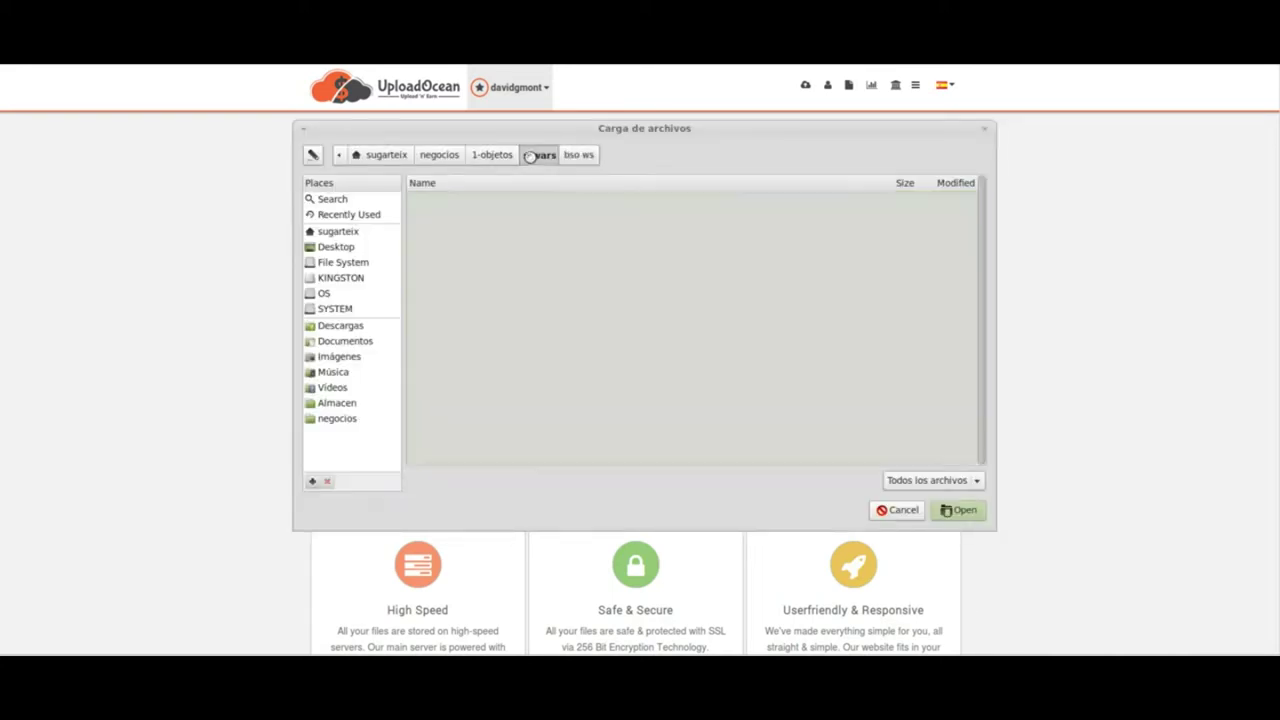
{"action": "scroll", "coordinate": [490, 330], "scroll_direction": "down", "scroll_amount": 1}
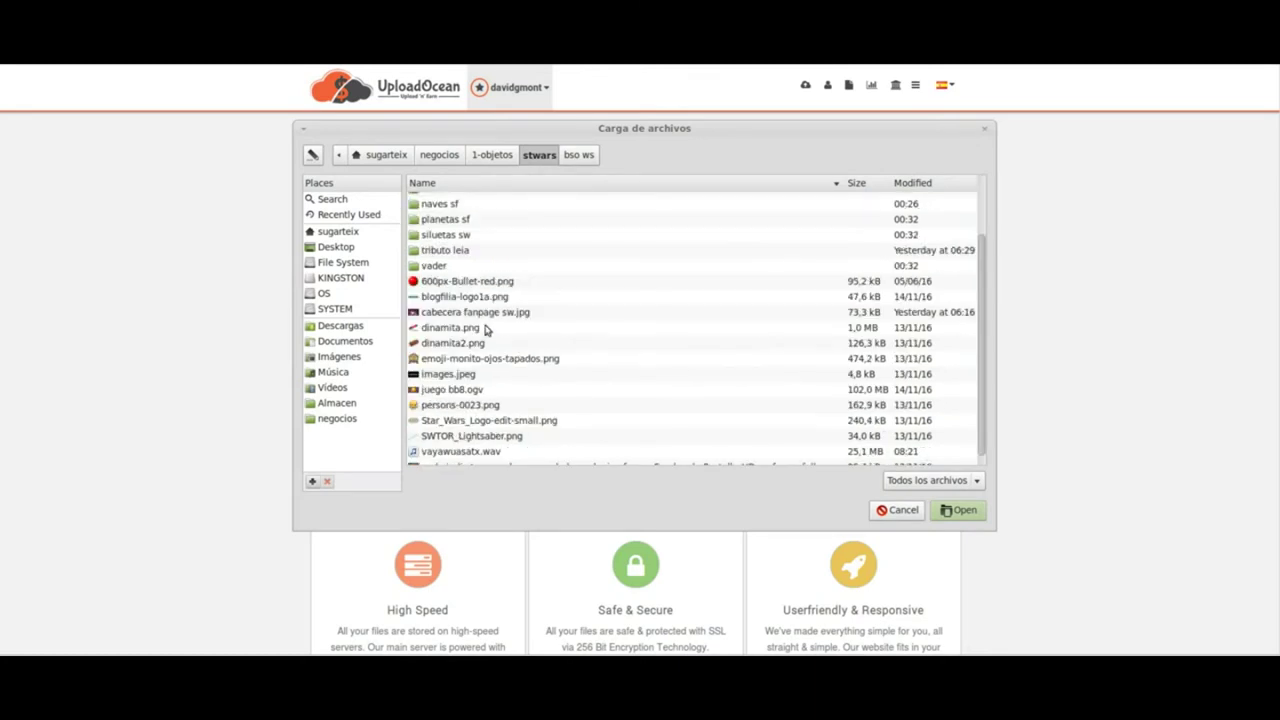
{"action": "left_click", "coordinate": [476, 314]}
{"action": "left_click", "coordinate": [473, 330]}
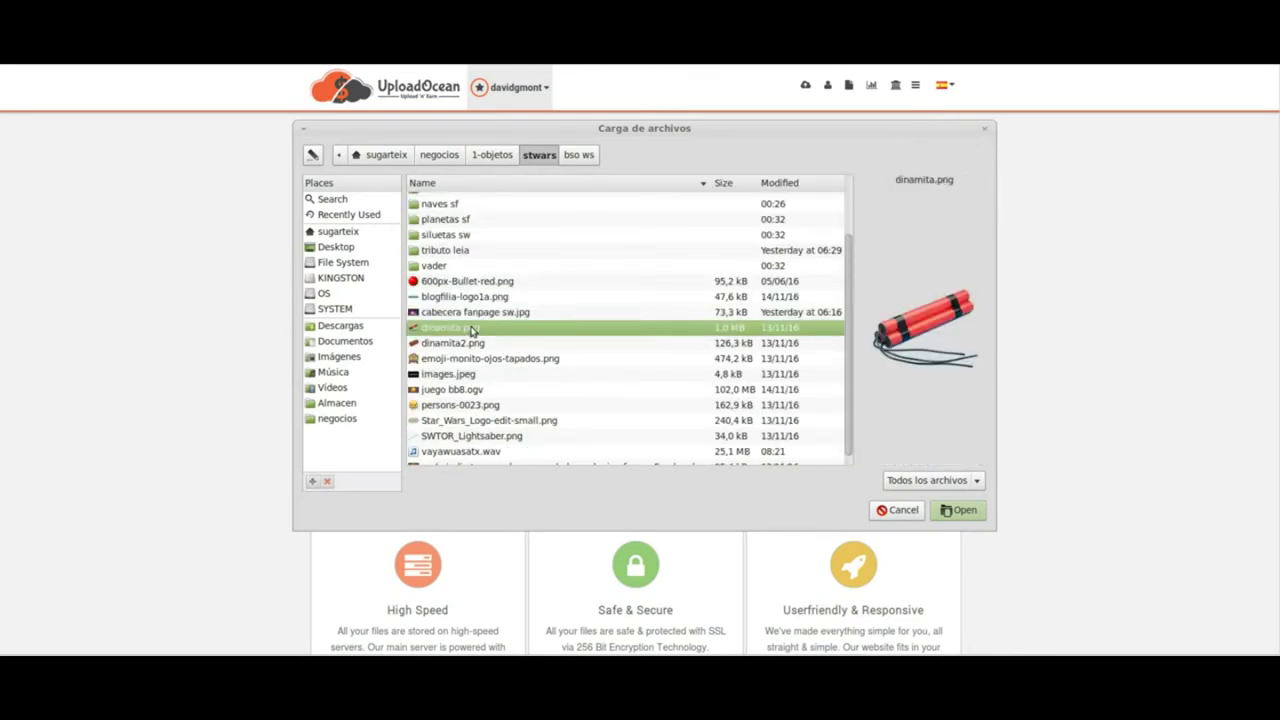
{"action": "scroll", "coordinate": [476, 330], "scroll_direction": "down", "scroll_amount": 1}
{"action": "left_click", "coordinate": [470, 350]}
{"action": "scroll", "coordinate": [465, 322], "scroll_direction": "up", "scroll_amount": 2}
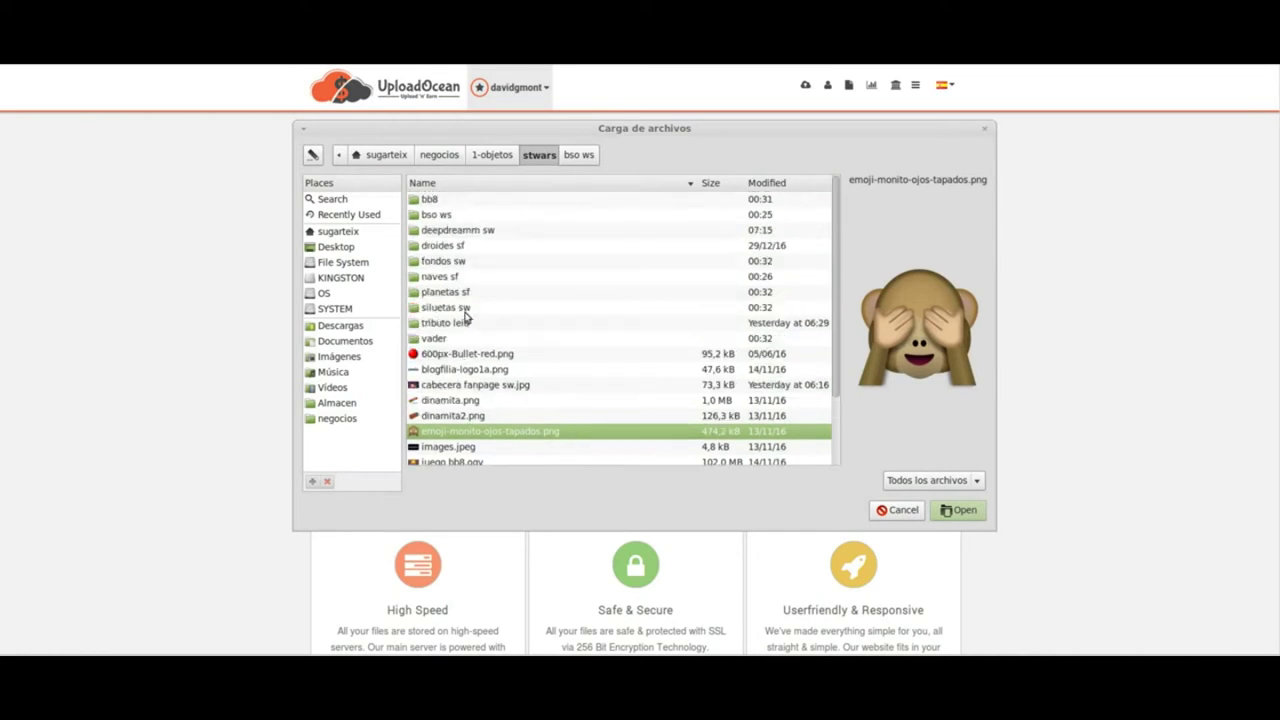
In the 1-objetos folder, preview 1295335bgma5fa4kz.gif, 300x250.png, 5milamigos.jpeg, 728.gif and acomodo.jpg.
{"action": "left_click", "coordinate": [491, 155]}
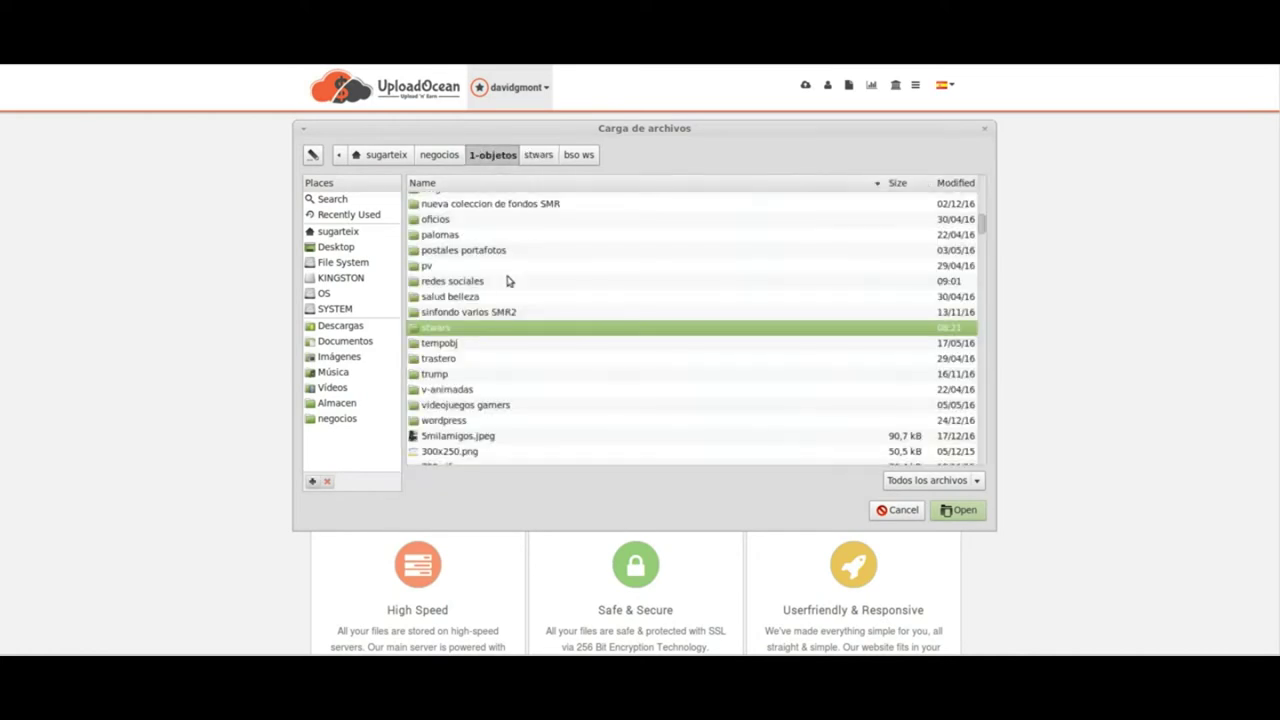
{"action": "scroll", "coordinate": [465, 337], "scroll_direction": "down", "scroll_amount": 3}
{"action": "left_click", "coordinate": [460, 355]}
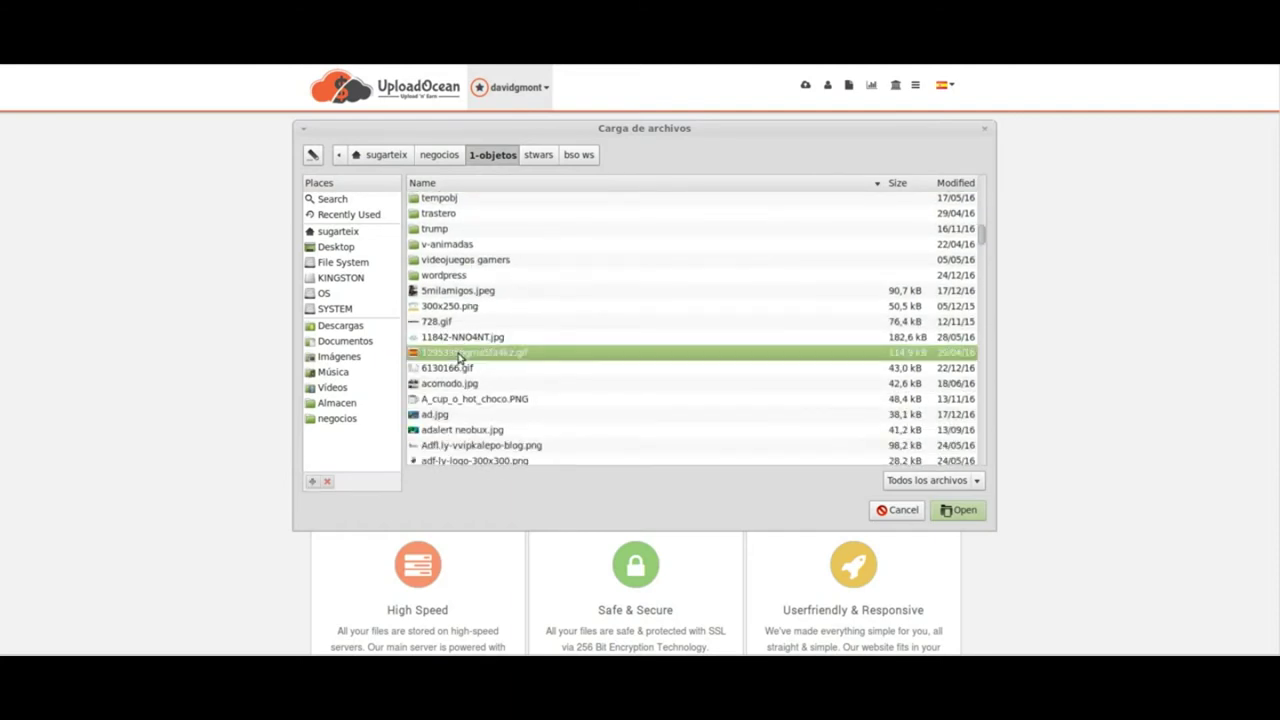
{"action": "left_click", "coordinate": [448, 307]}
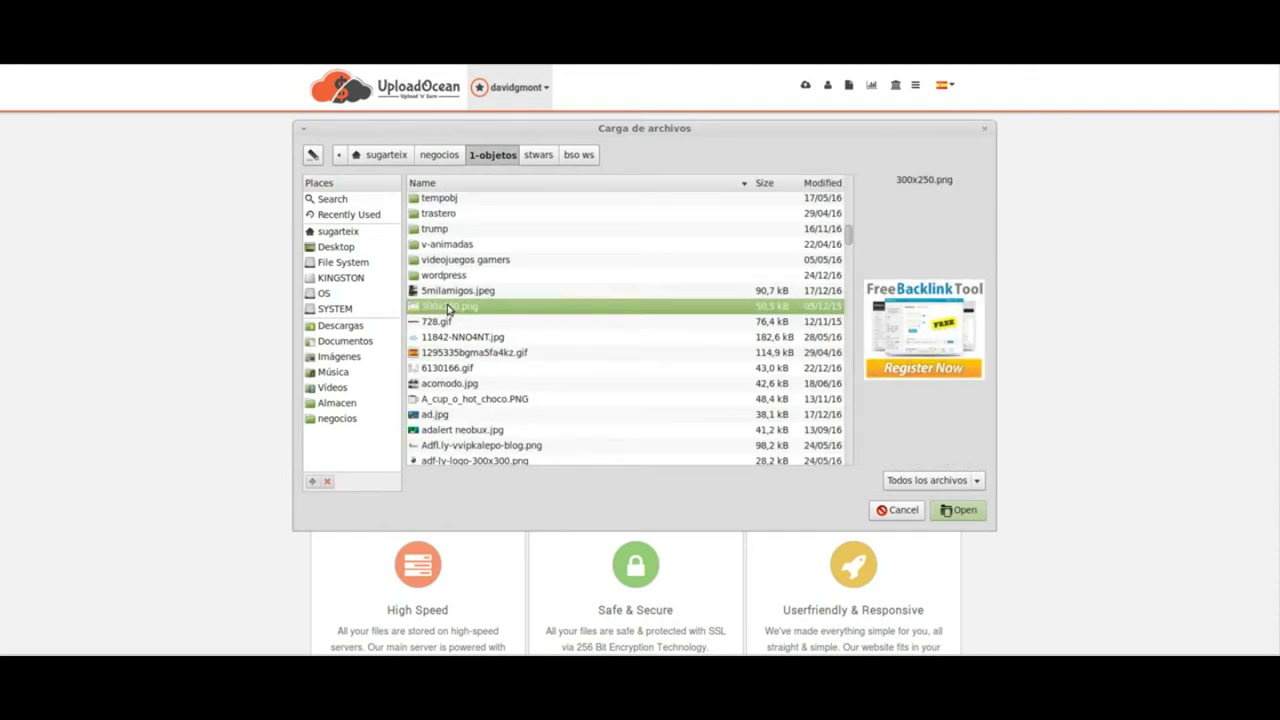
{"action": "left_click", "coordinate": [448, 292]}
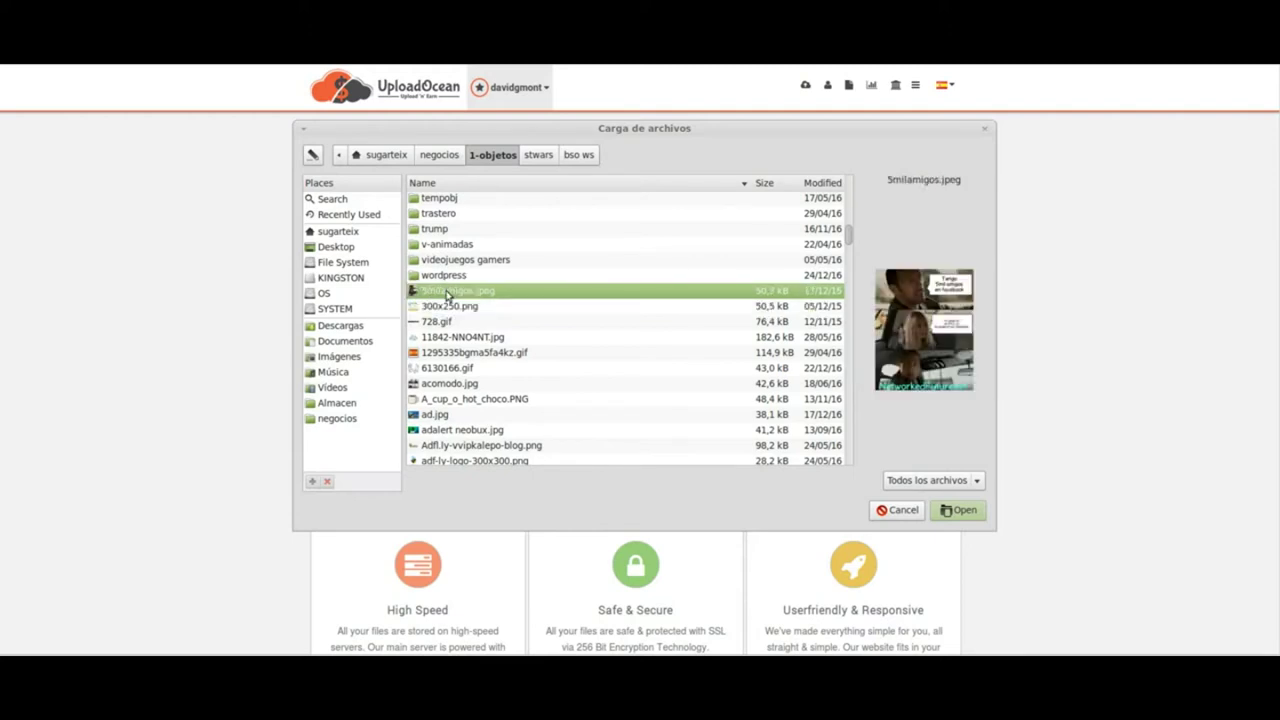
{"action": "left_click", "coordinate": [442, 322]}
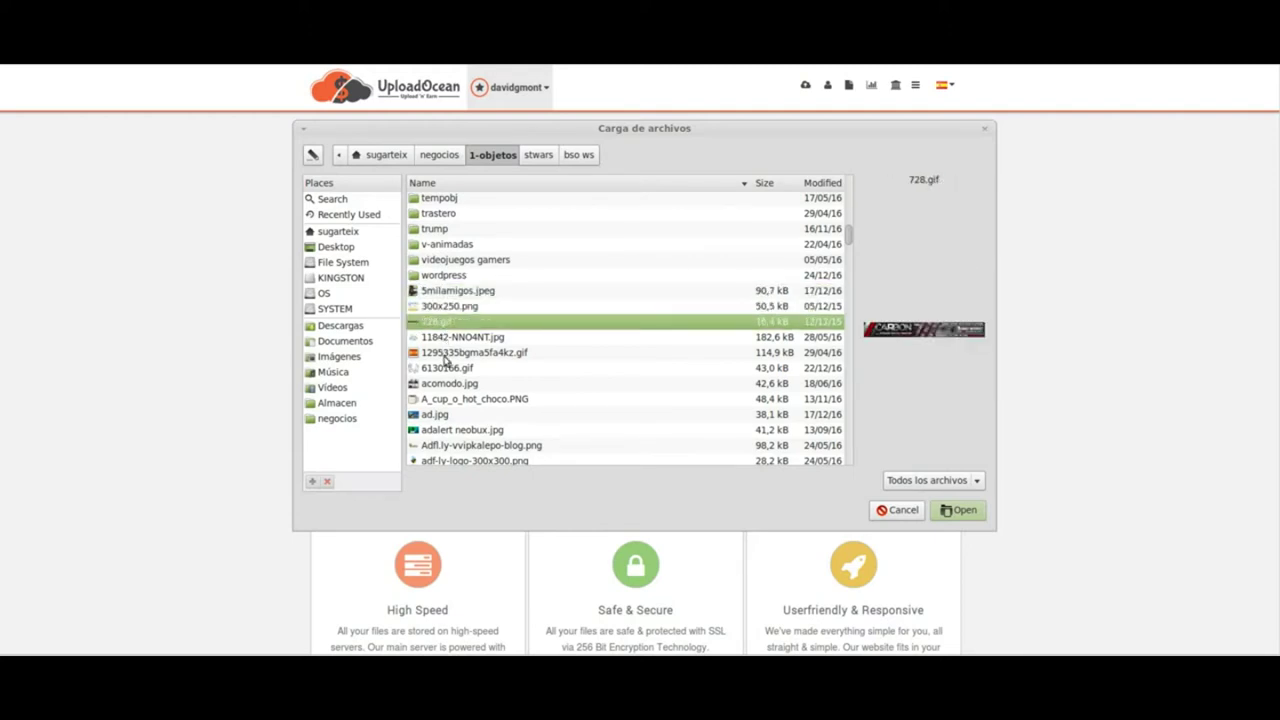
{"action": "left_click", "coordinate": [446, 368]}
{"action": "scroll", "coordinate": [465, 345], "scroll_direction": "down", "scroll_amount": 2}
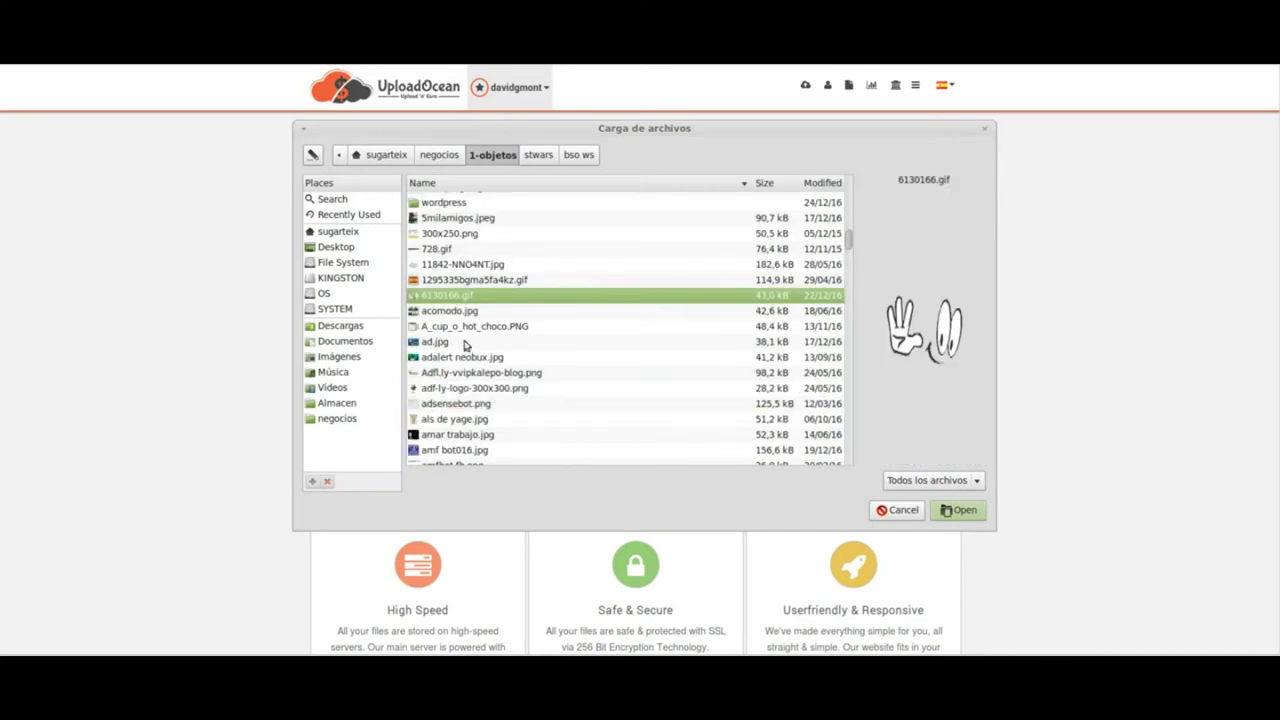
{"action": "left_click", "coordinate": [451, 313]}
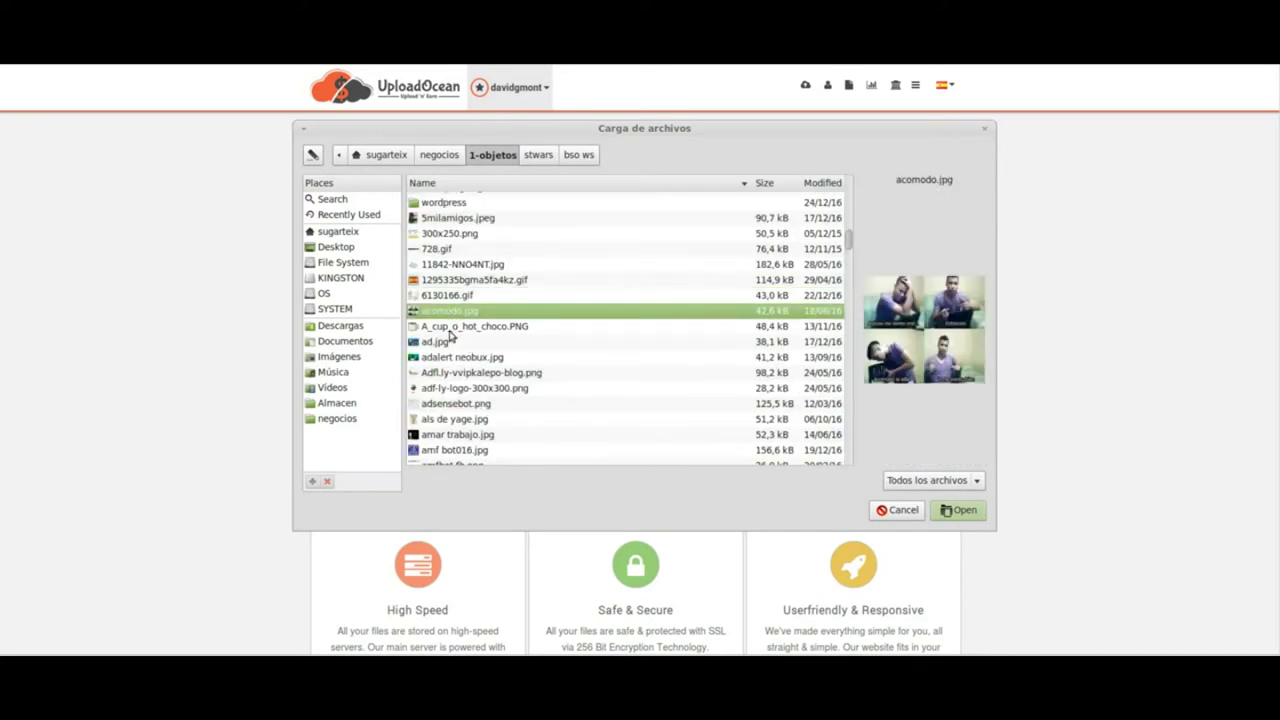
Preview more images, then submit AUTOPUBLICADOR-AMF-BOT2-e1459373882407.jpg, which is rejected as not allowed.
{"action": "left_click", "coordinate": [449, 328]}
{"action": "left_click", "coordinate": [447, 342]}
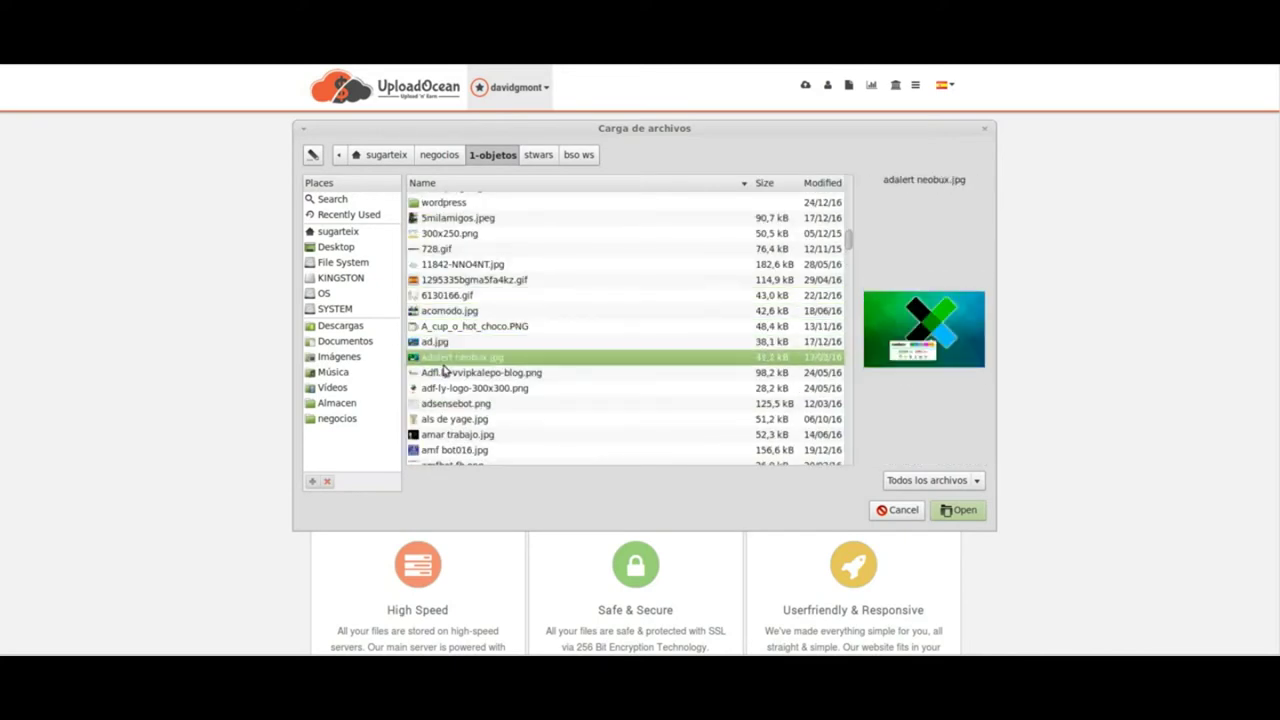
{"action": "left_click", "coordinate": [445, 370]}
{"action": "left_click", "coordinate": [446, 372]}
{"action": "scroll", "coordinate": [447, 380], "scroll_direction": "down", "scroll_amount": 3}
{"action": "scroll", "coordinate": [445, 350], "scroll_direction": "down", "scroll_amount": 2}
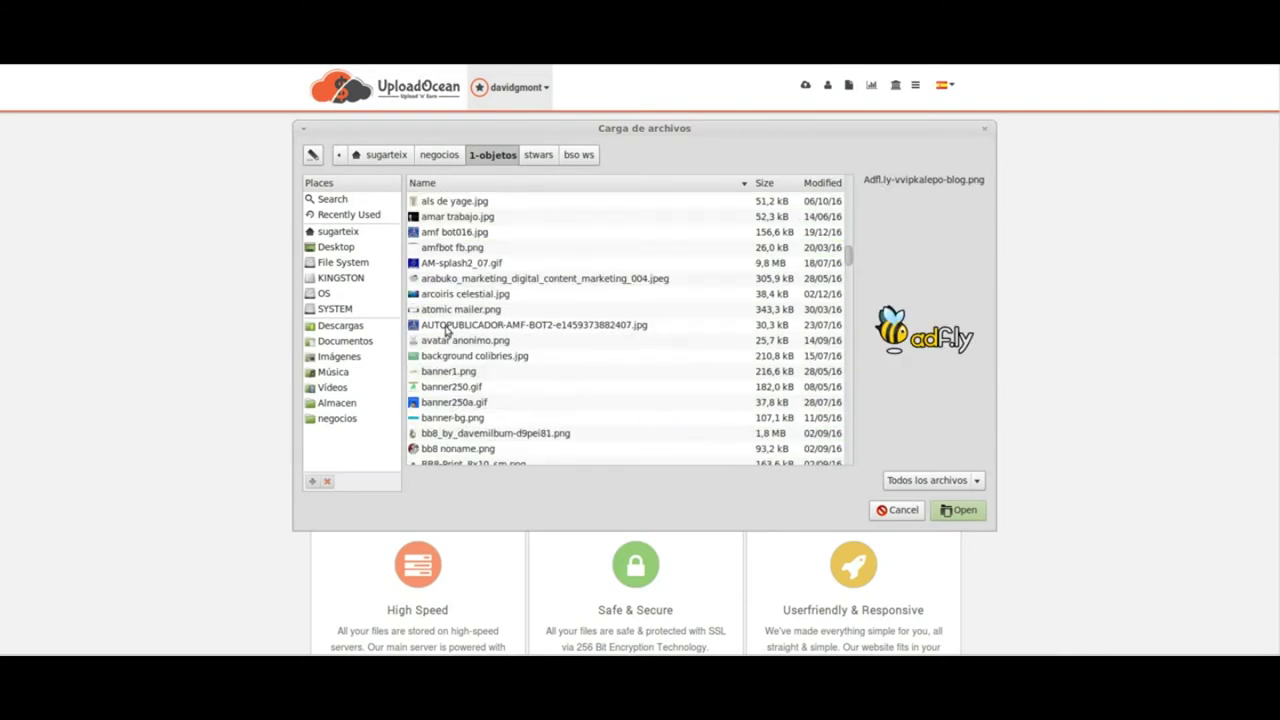
{"action": "left_click", "coordinate": [445, 326]}
{"action": "left_click", "coordinate": [960, 511]}
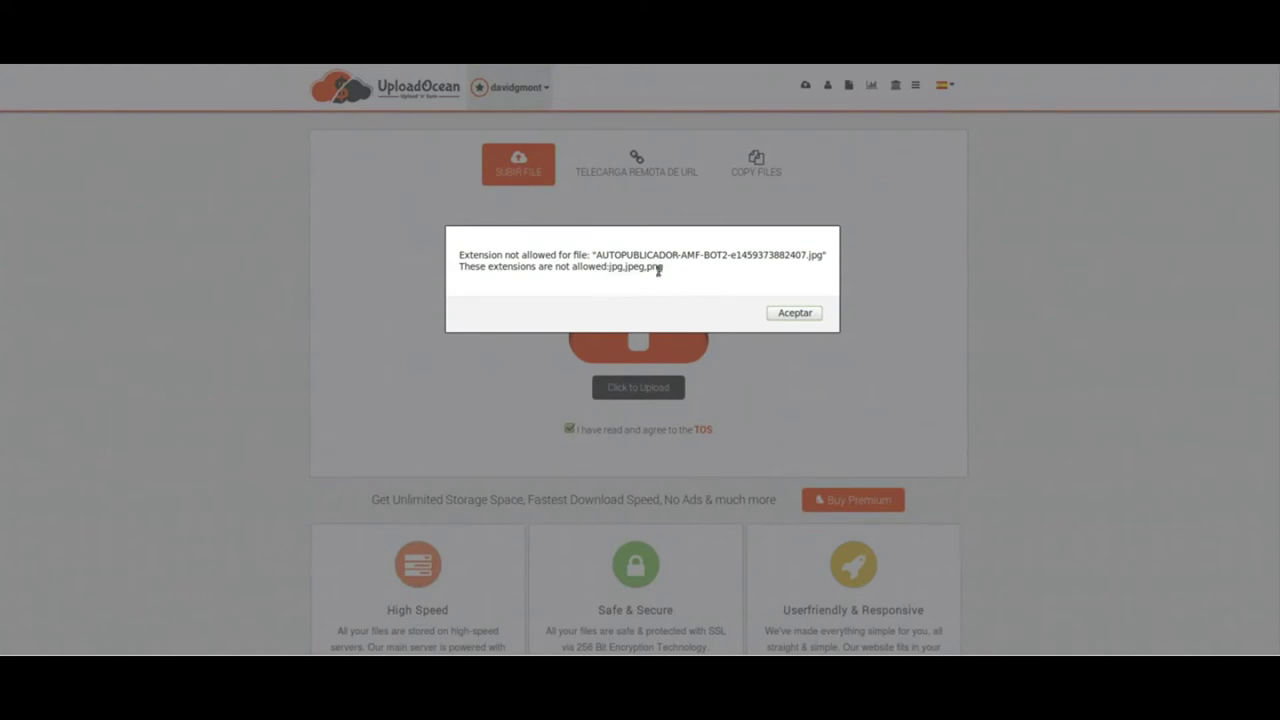
Dismiss the extension alert and queue the clickbank PDF from the biblioteca folder.
{"action": "left_click_drag", "start_coordinate": [667, 267], "coordinate": [599, 266]}
{"action": "left_click", "coordinate": [781, 314]}
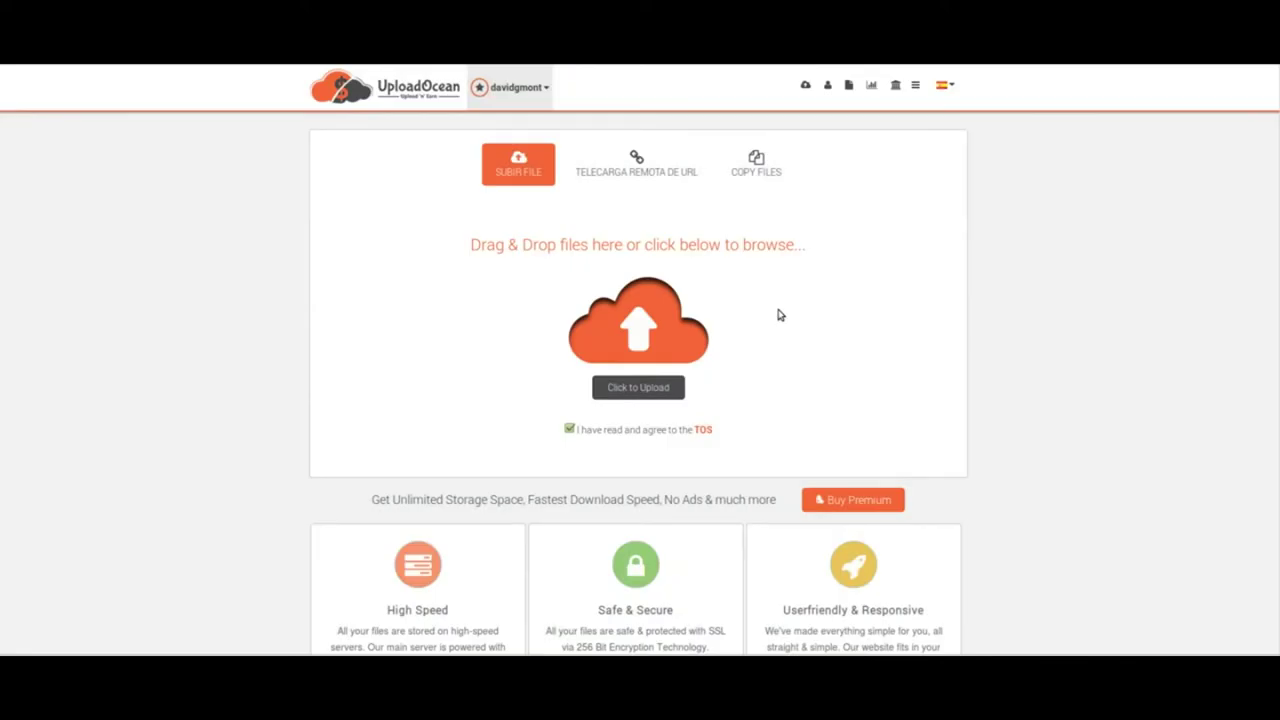
{"action": "left_click", "coordinate": [649, 395]}
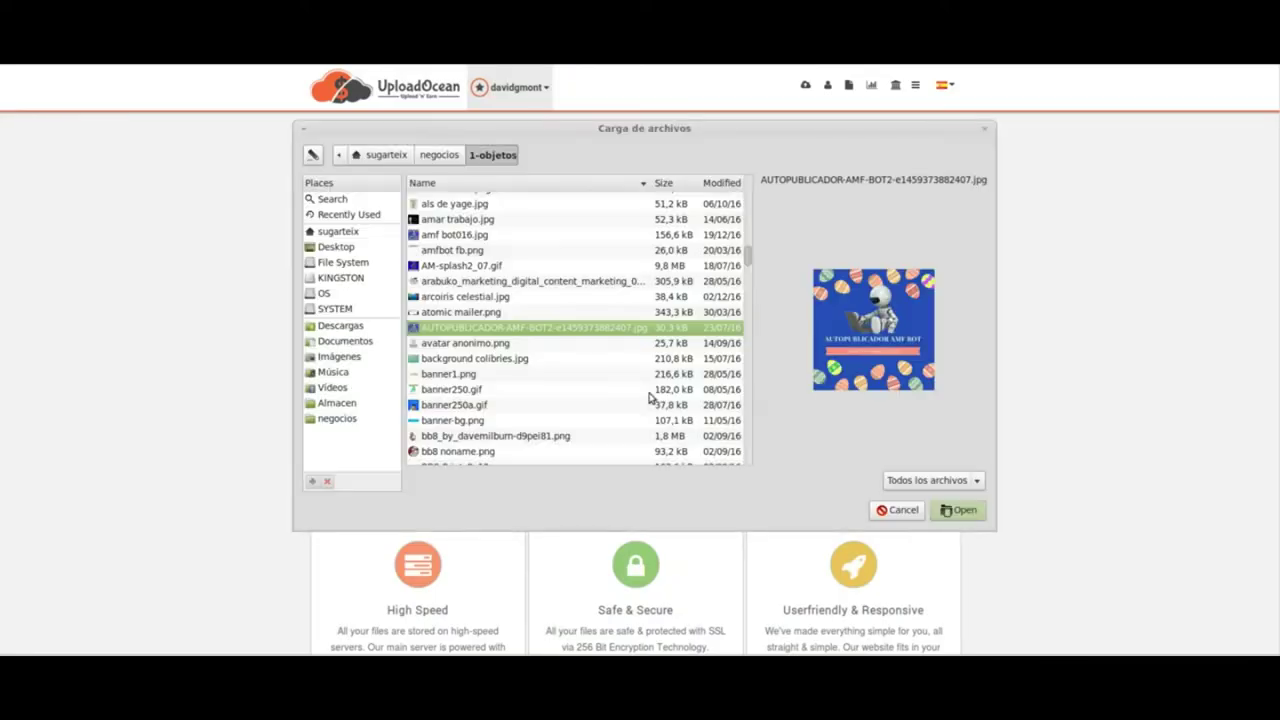
{"action": "left_click", "coordinate": [440, 155]}
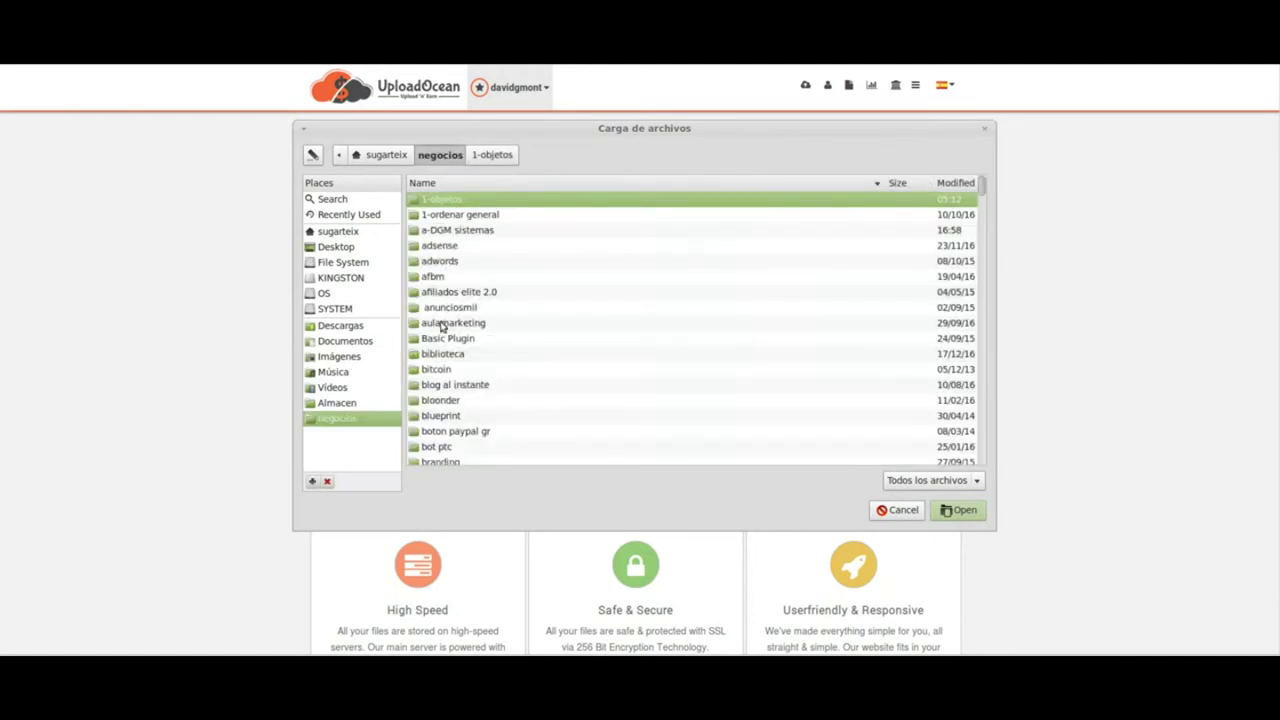
{"action": "double_click", "coordinate": [440, 354]}
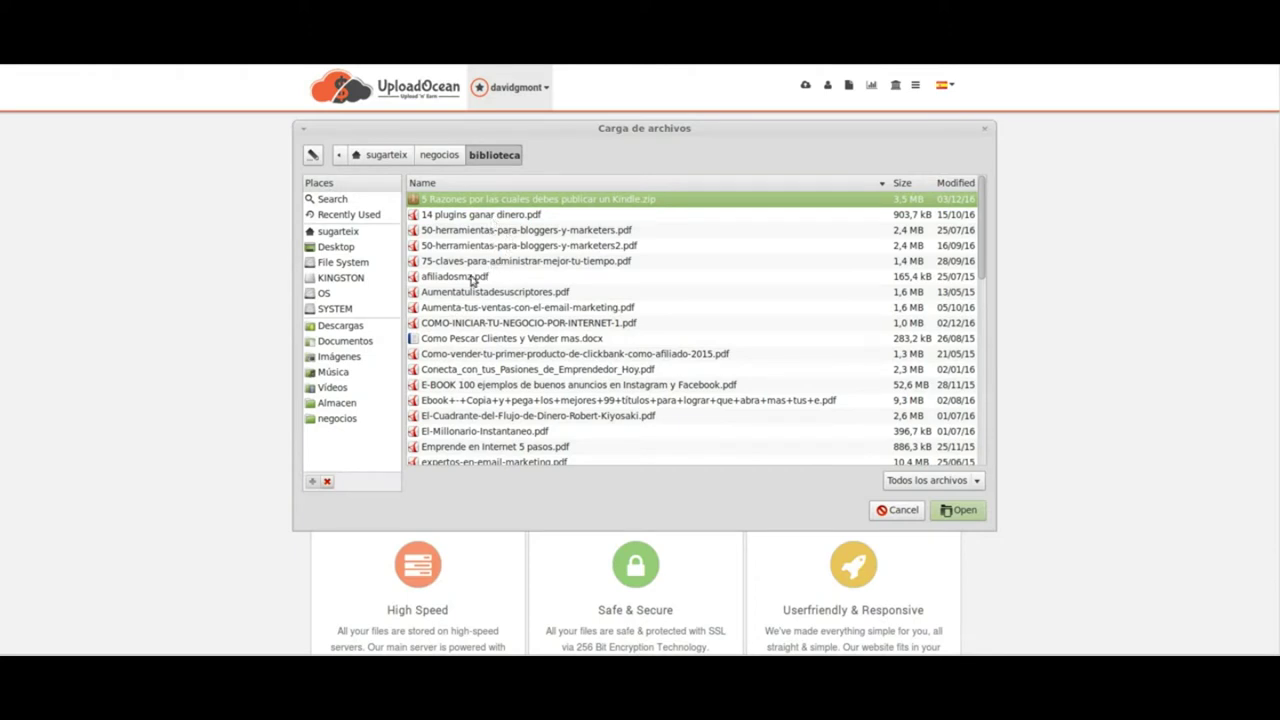
{"action": "scroll", "coordinate": [478, 307], "scroll_direction": "down", "scroll_amount": 1}
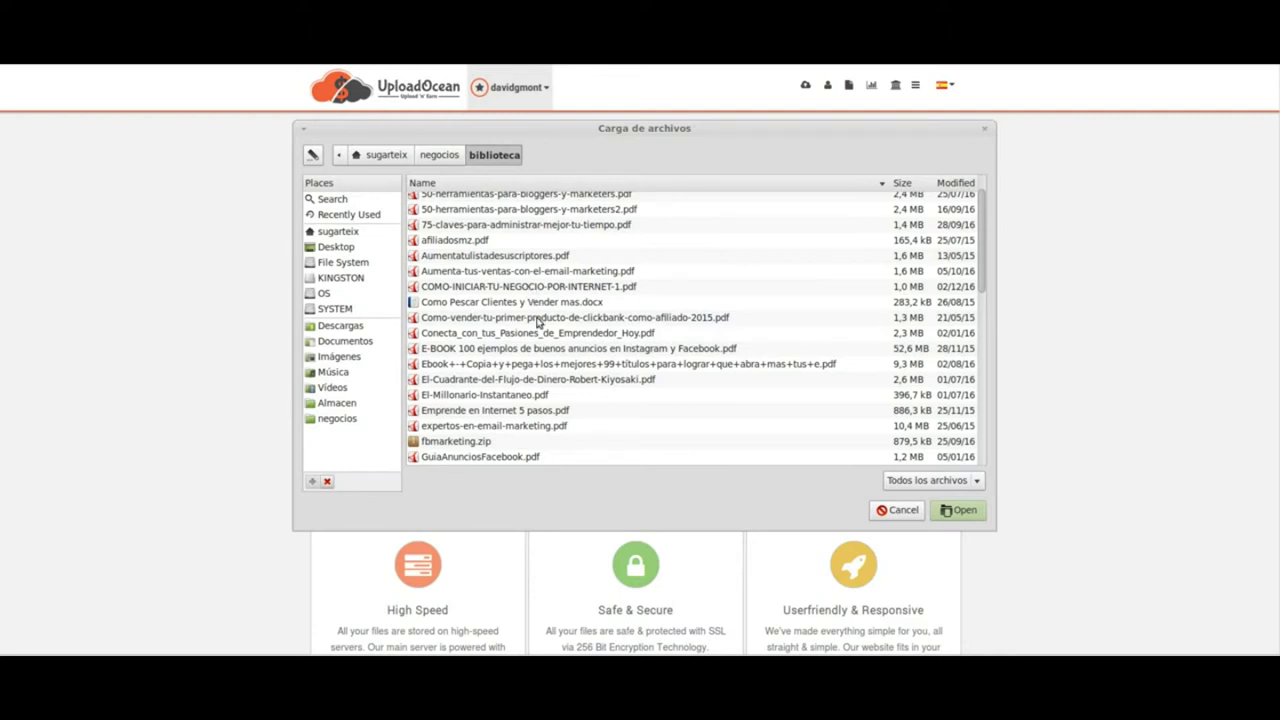
{"action": "left_click", "coordinate": [537, 319]}
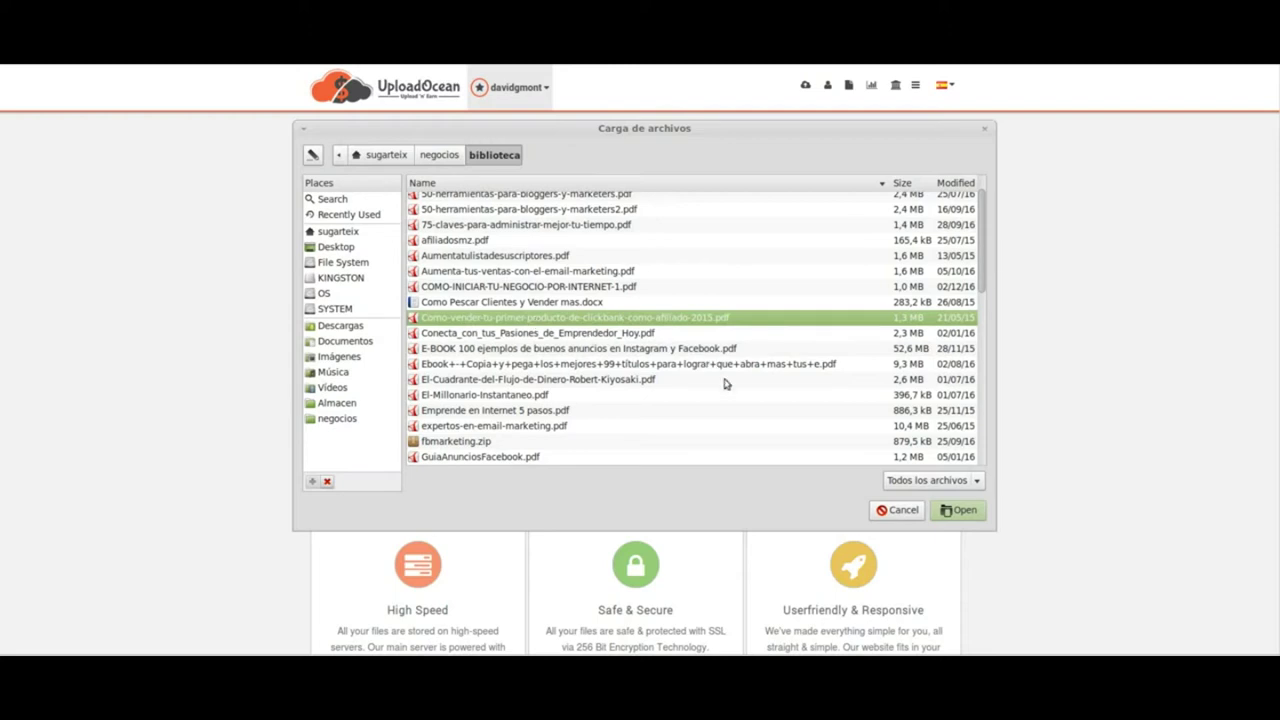
{"action": "left_click", "coordinate": [963, 511]}
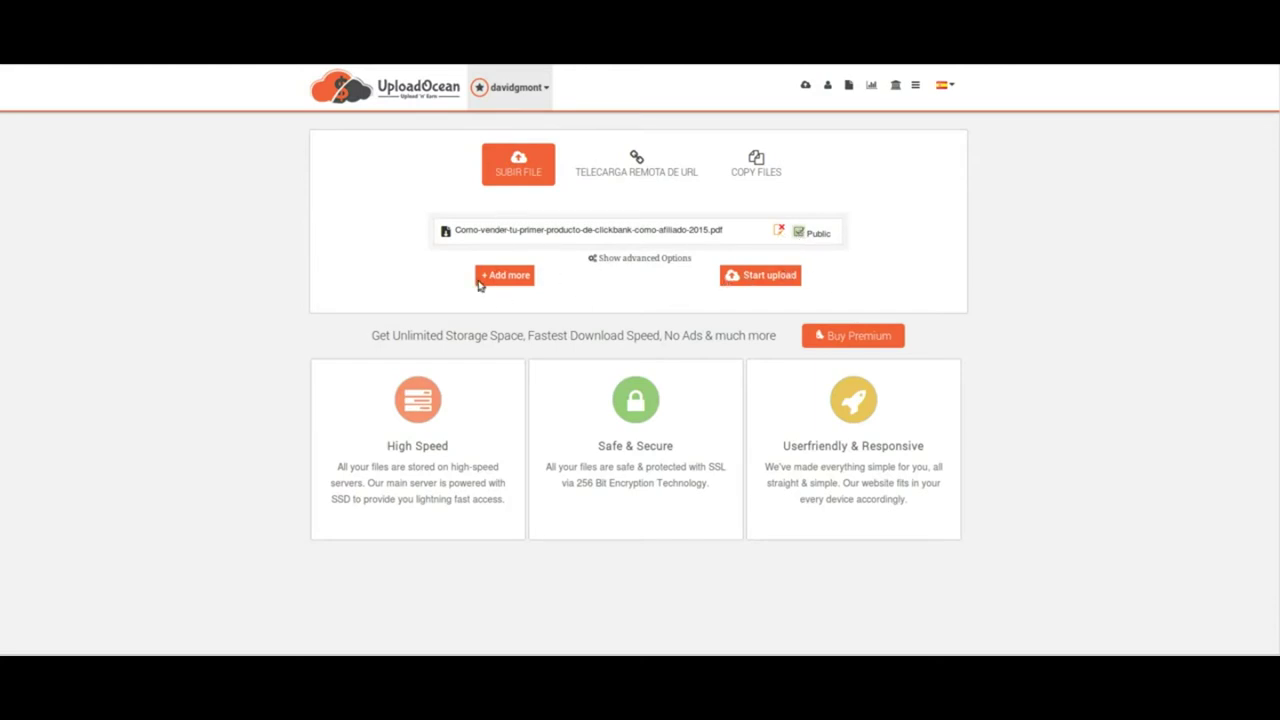
Queue fbmarketing.zip from biblioteca, mark it Public, and start uploading both files.
{"action": "left_click", "coordinate": [497, 284]}
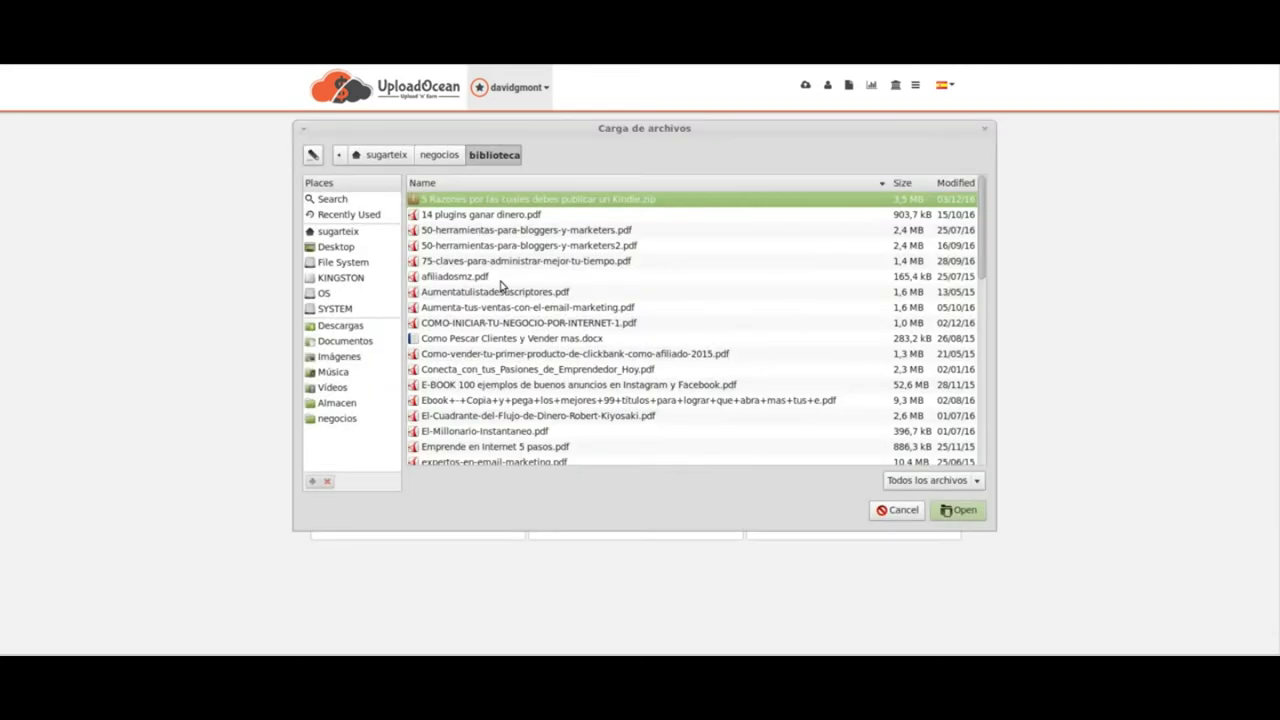
{"action": "left_click", "coordinate": [898, 510]}
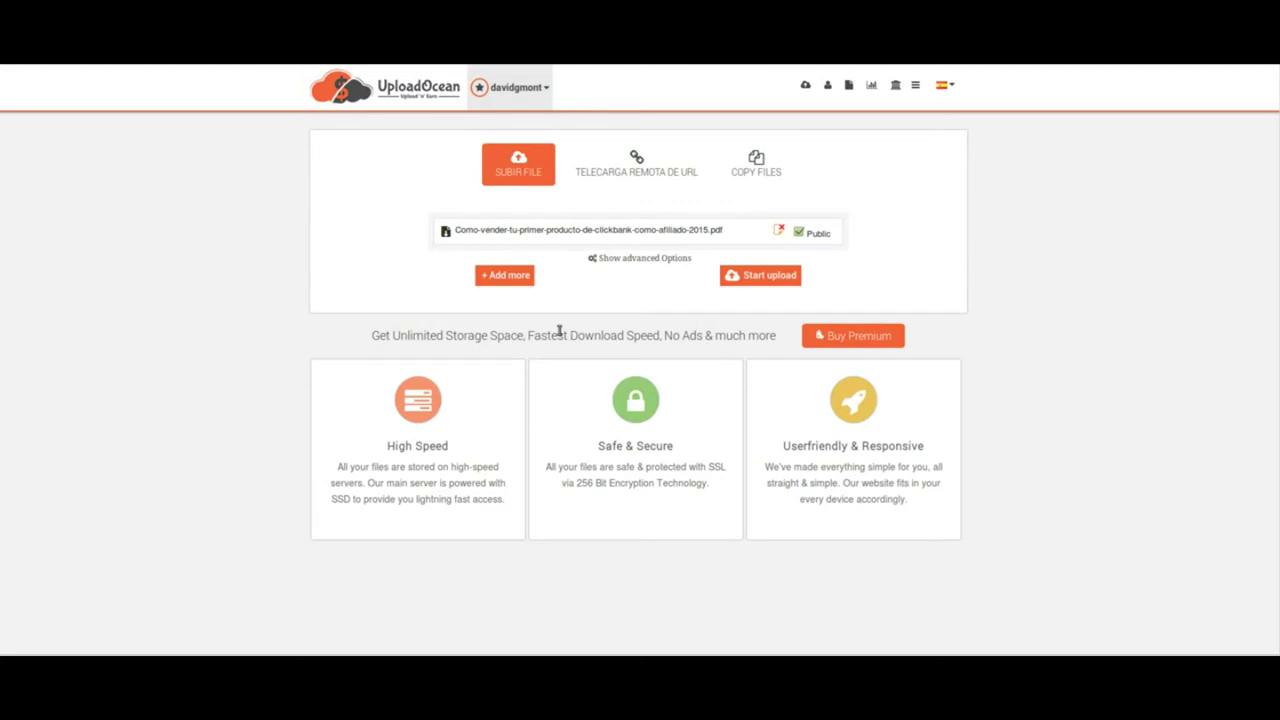
{"action": "left_click", "coordinate": [519, 278]}
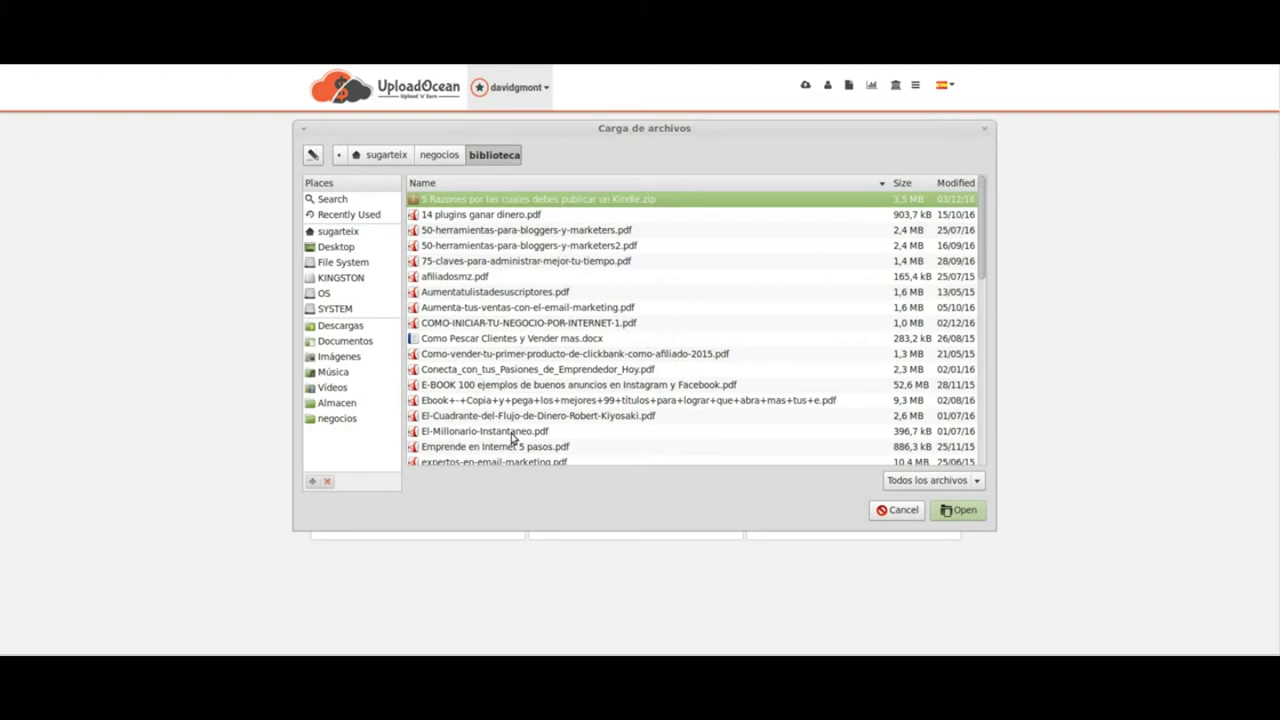
{"action": "scroll", "coordinate": [522, 418], "scroll_direction": "down", "scroll_amount": 1}
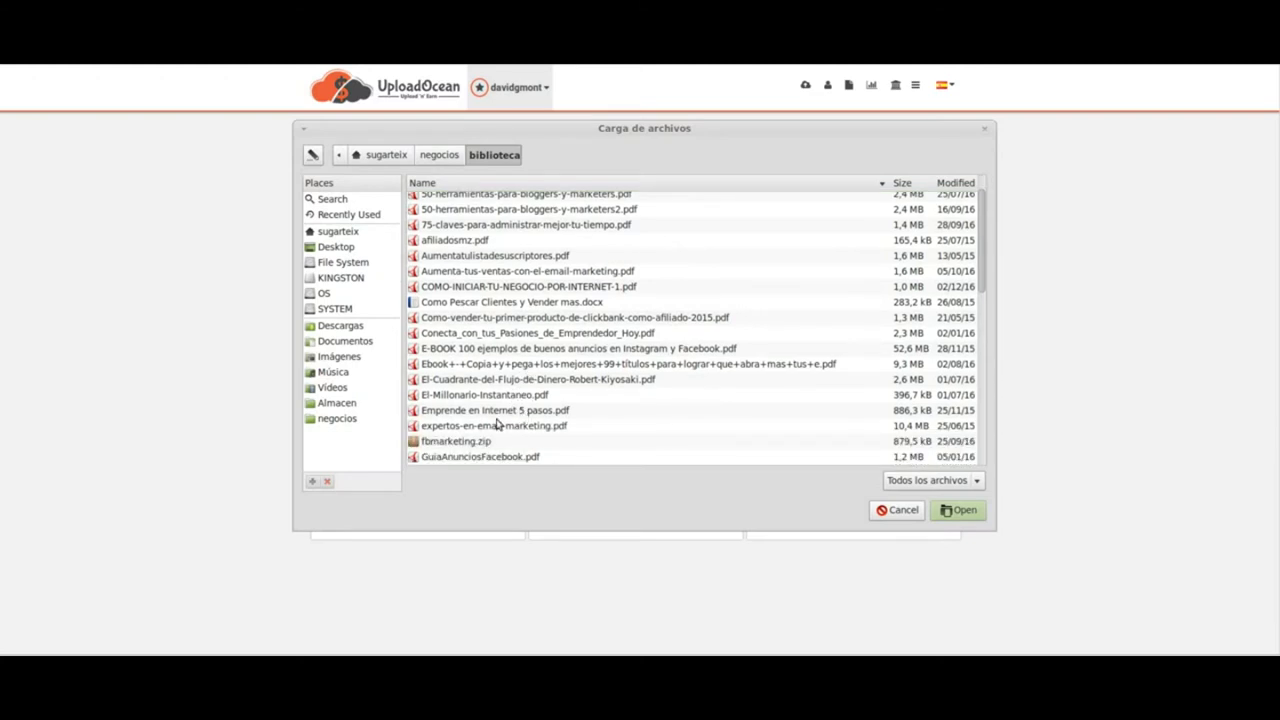
{"action": "scroll", "coordinate": [500, 420], "scroll_direction": "down", "scroll_amount": 1}
{"action": "scroll", "coordinate": [507, 386], "scroll_direction": "down", "scroll_amount": 1}
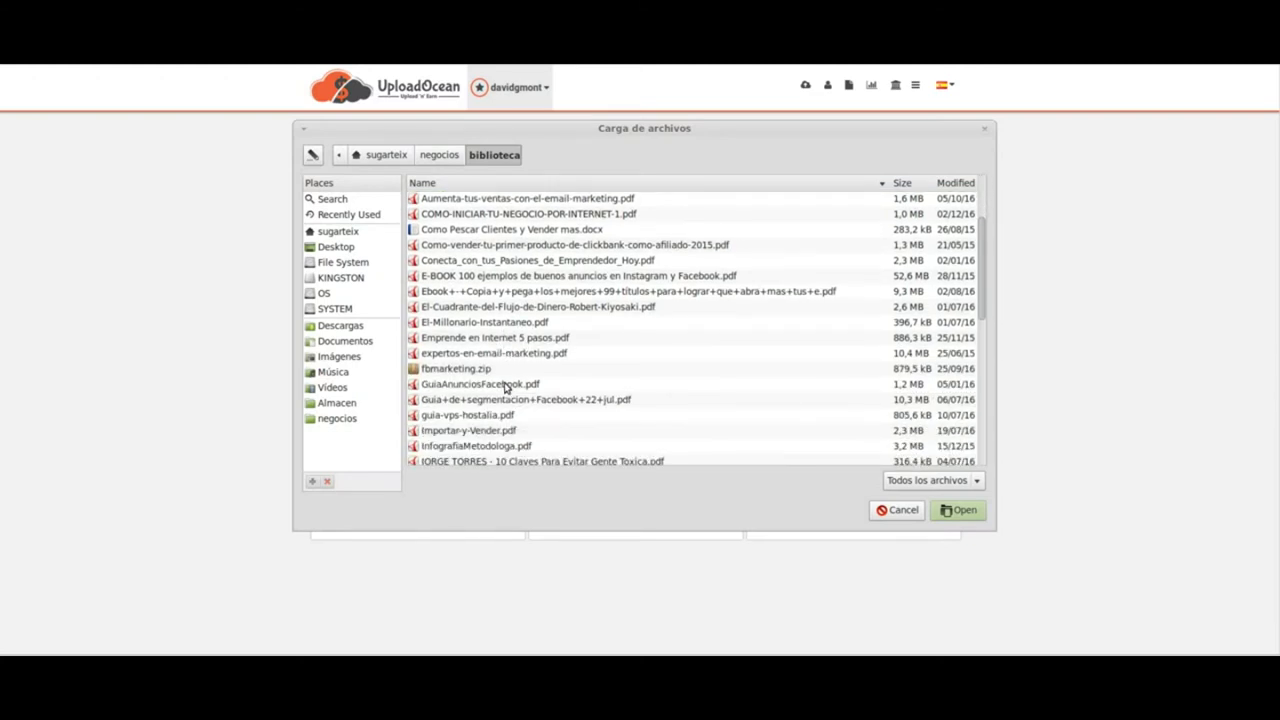
{"action": "left_click", "coordinate": [474, 370]}
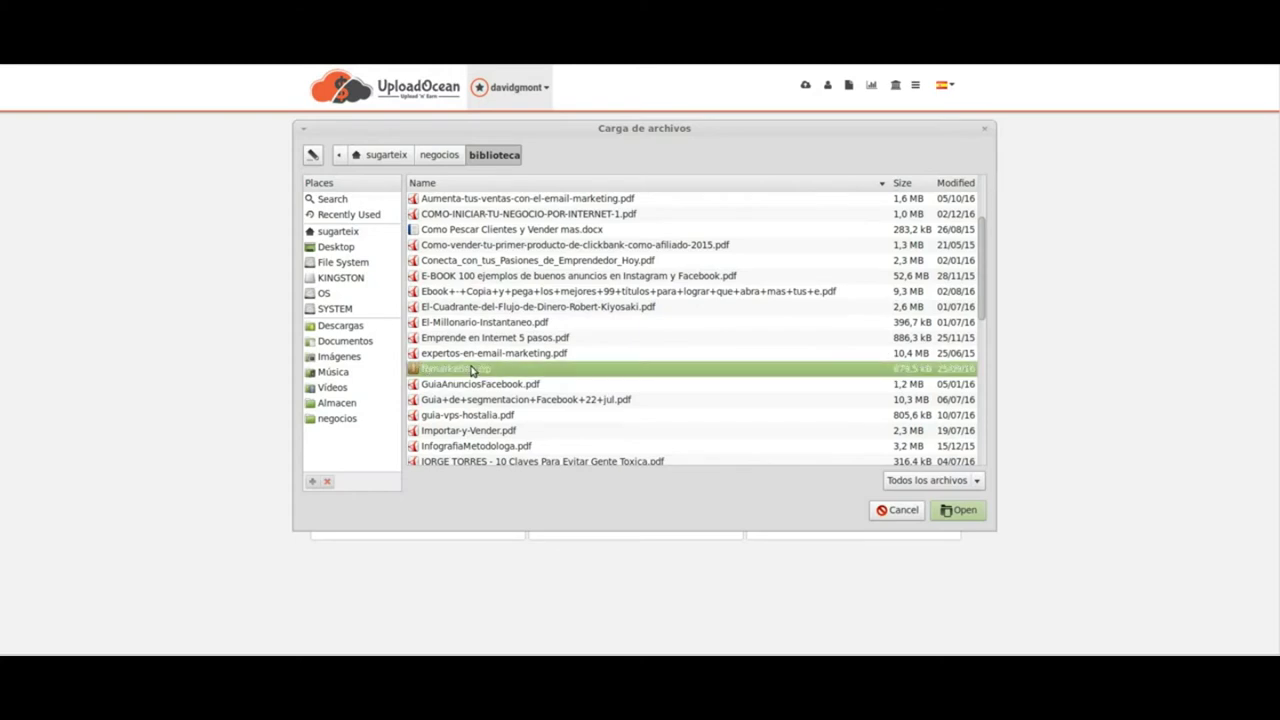
{"action": "left_click", "coordinate": [948, 511]}
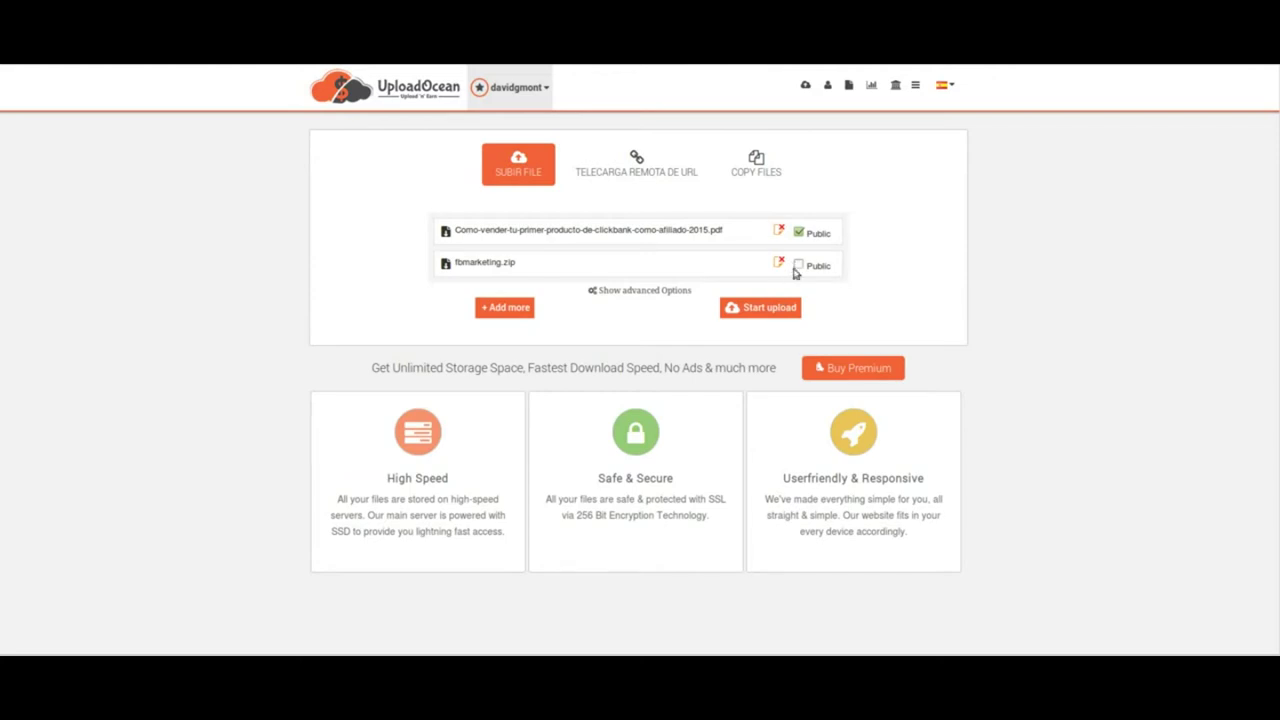
{"action": "left_click", "coordinate": [799, 266]}
{"action": "left_click", "coordinate": [783, 310]}
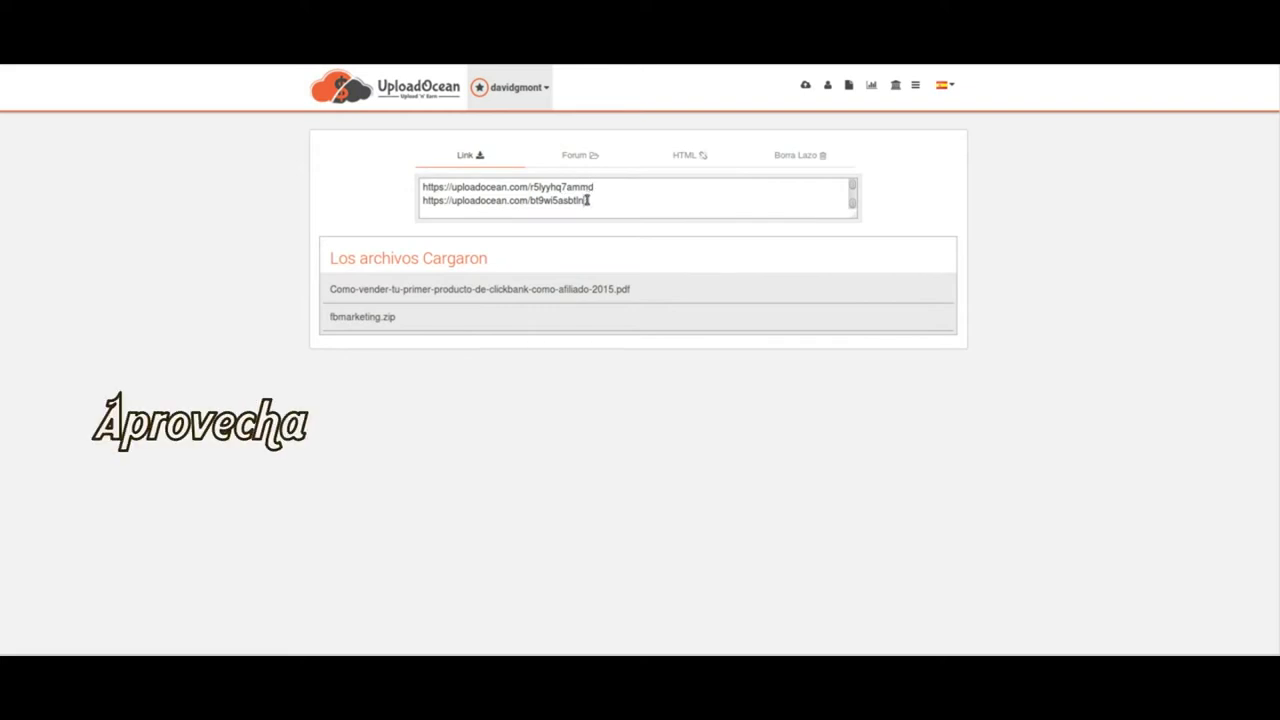
Select both download links in the Link box and copy them with Copiar.
{"action": "left_click_drag", "start_coordinate": [587, 200], "coordinate": [418, 188]}
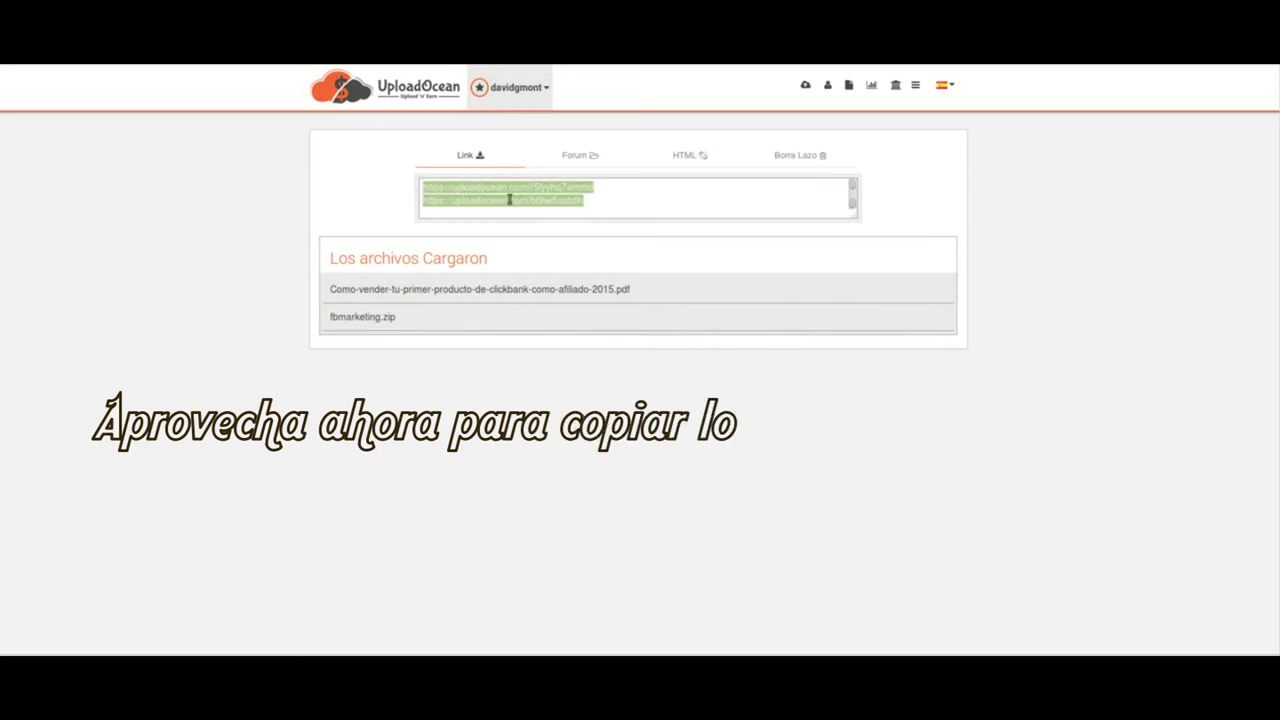
{"action": "right_click", "coordinate": [510, 200]}
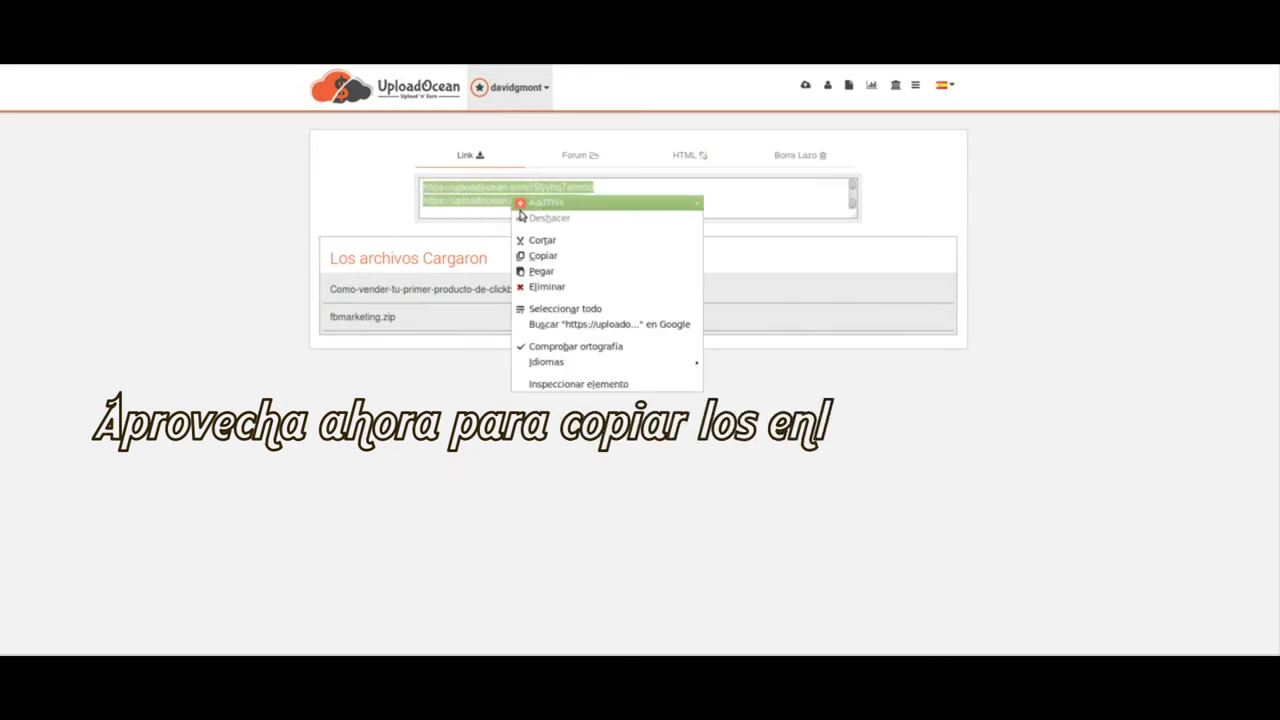
{"action": "left_click", "coordinate": [553, 260]}
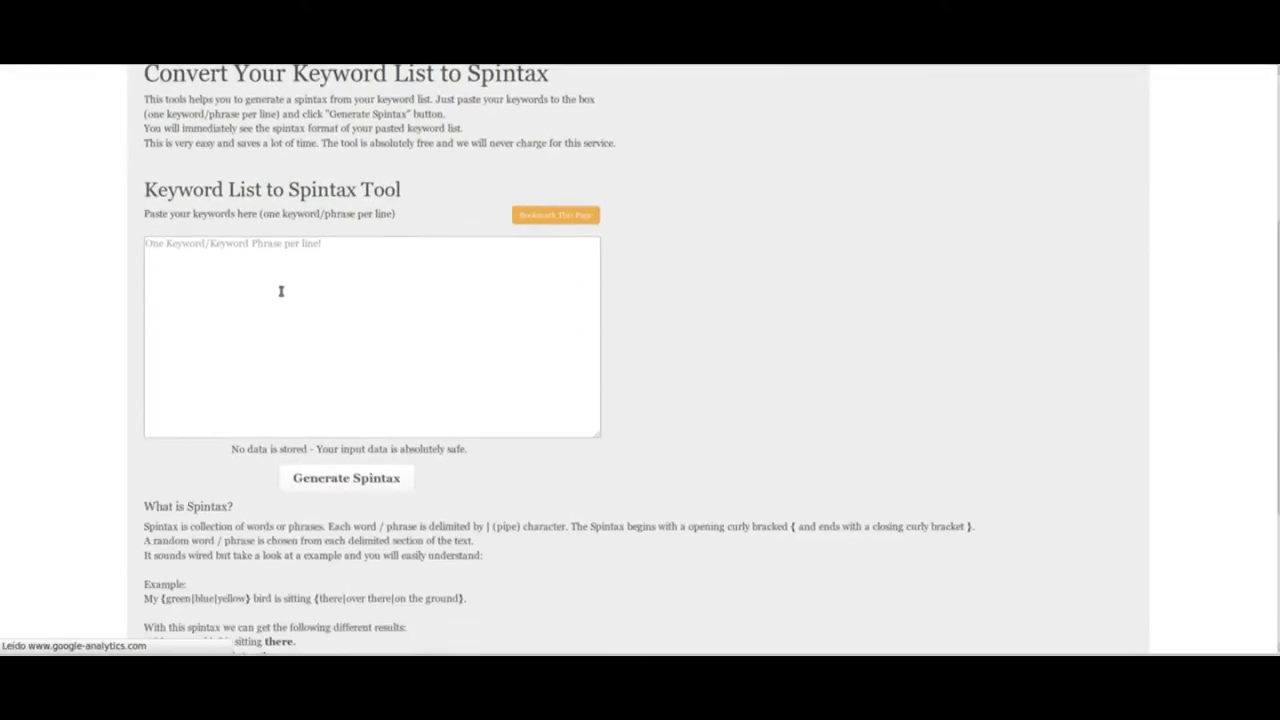
{"action": "scroll", "coordinate": [237, 258], "scroll_direction": "down", "scroll_amount": 1}
Paste the two download links into the keyword box and generate one spintax line.
{"action": "right_click", "coordinate": [238, 251]}
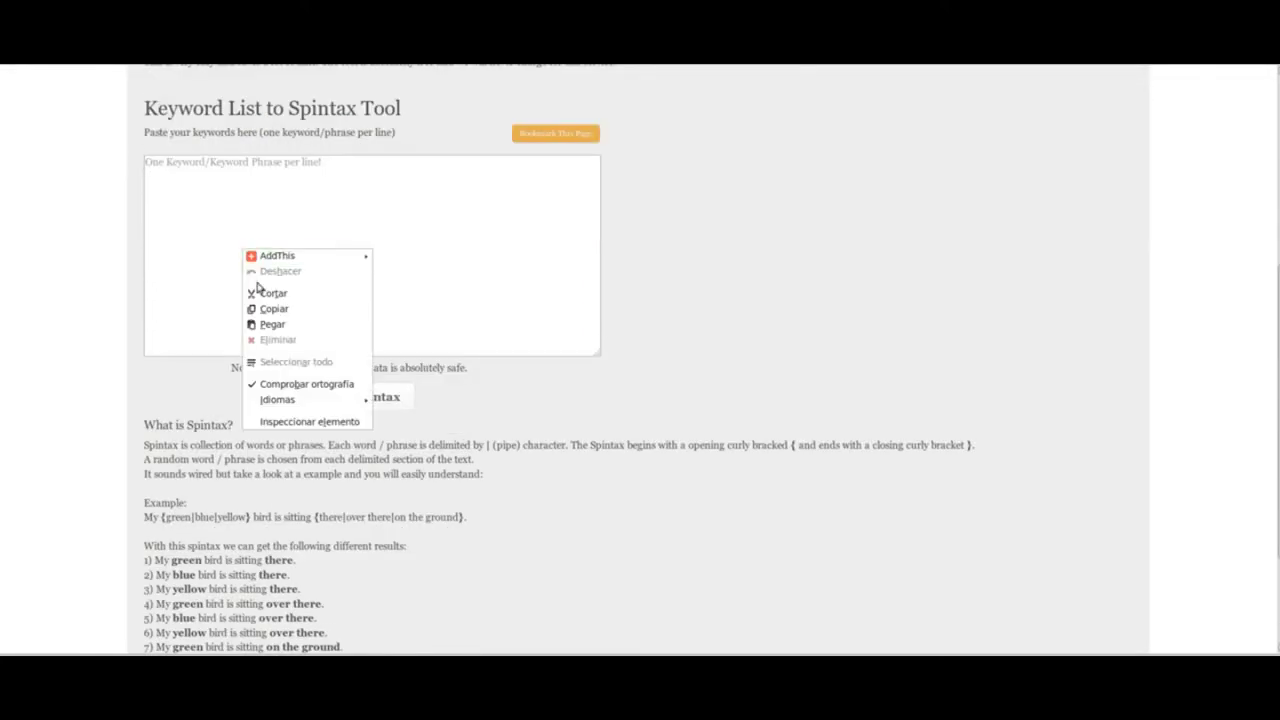
{"action": "left_click", "coordinate": [297, 327]}
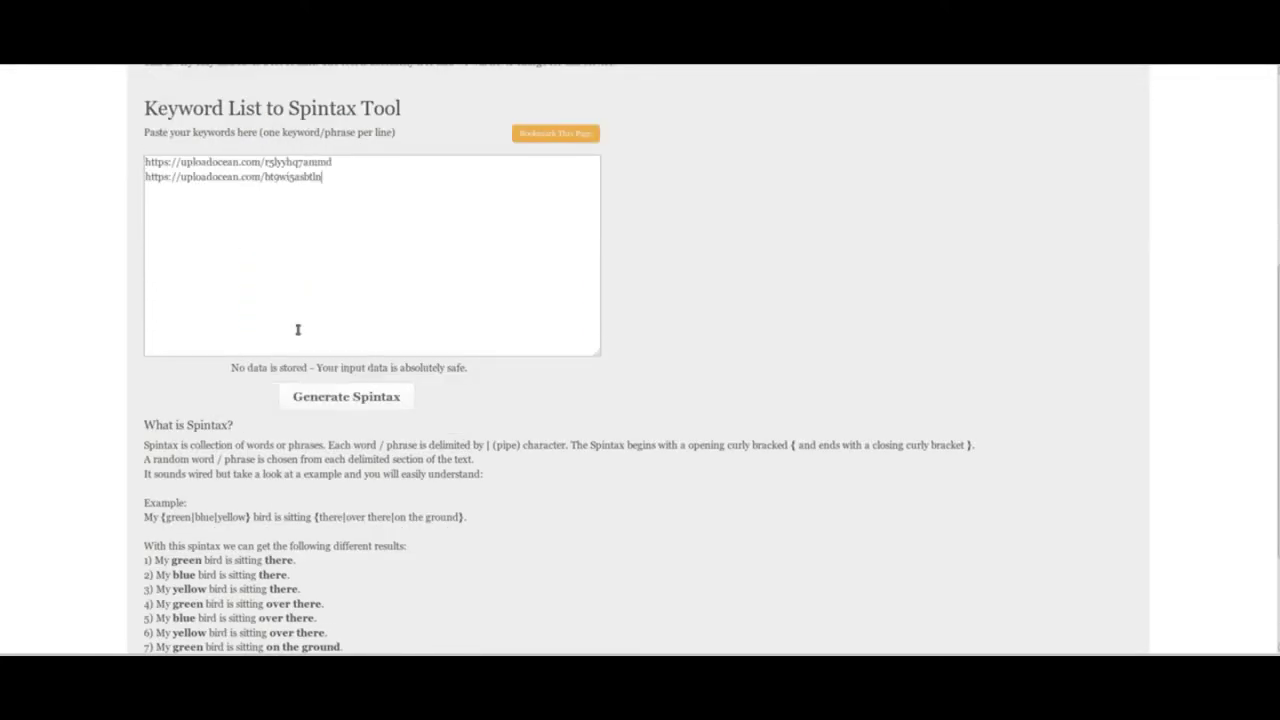
{"action": "left_click", "coordinate": [398, 404]}
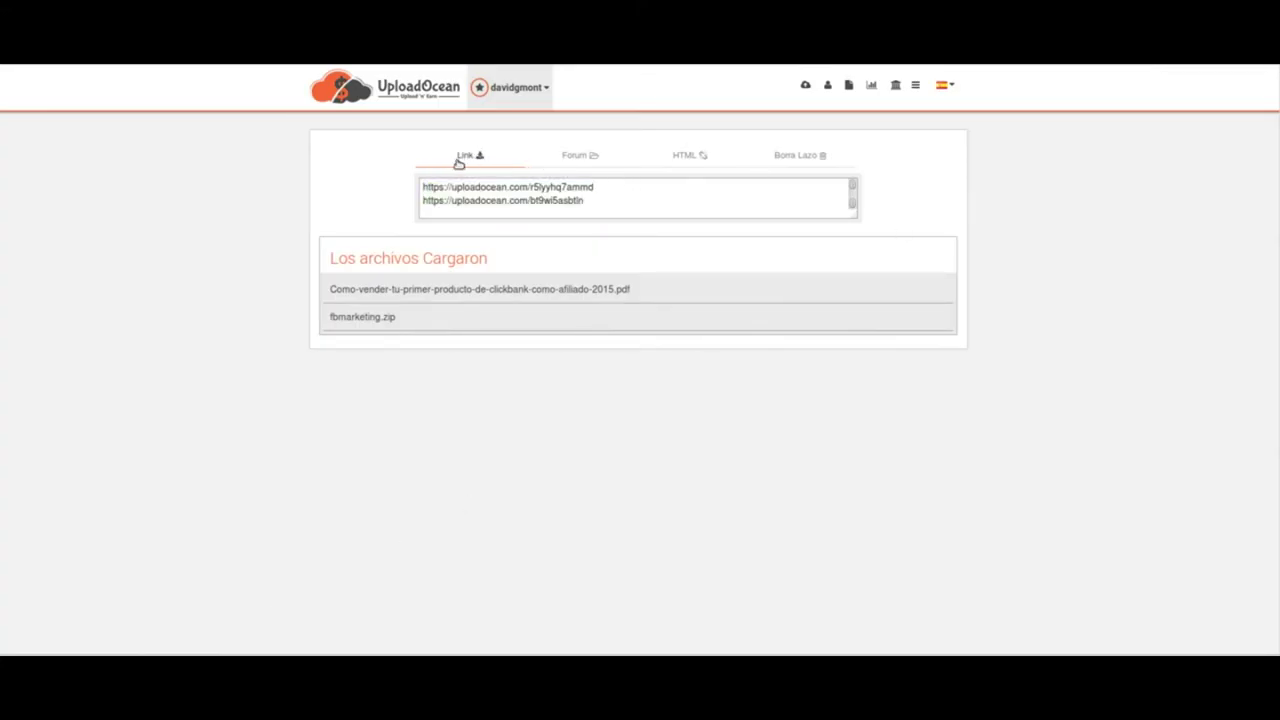
In UploadOcean, view the links as Forum code, then HTML code, enlarging the box.
{"action": "left_click", "coordinate": [577, 159]}
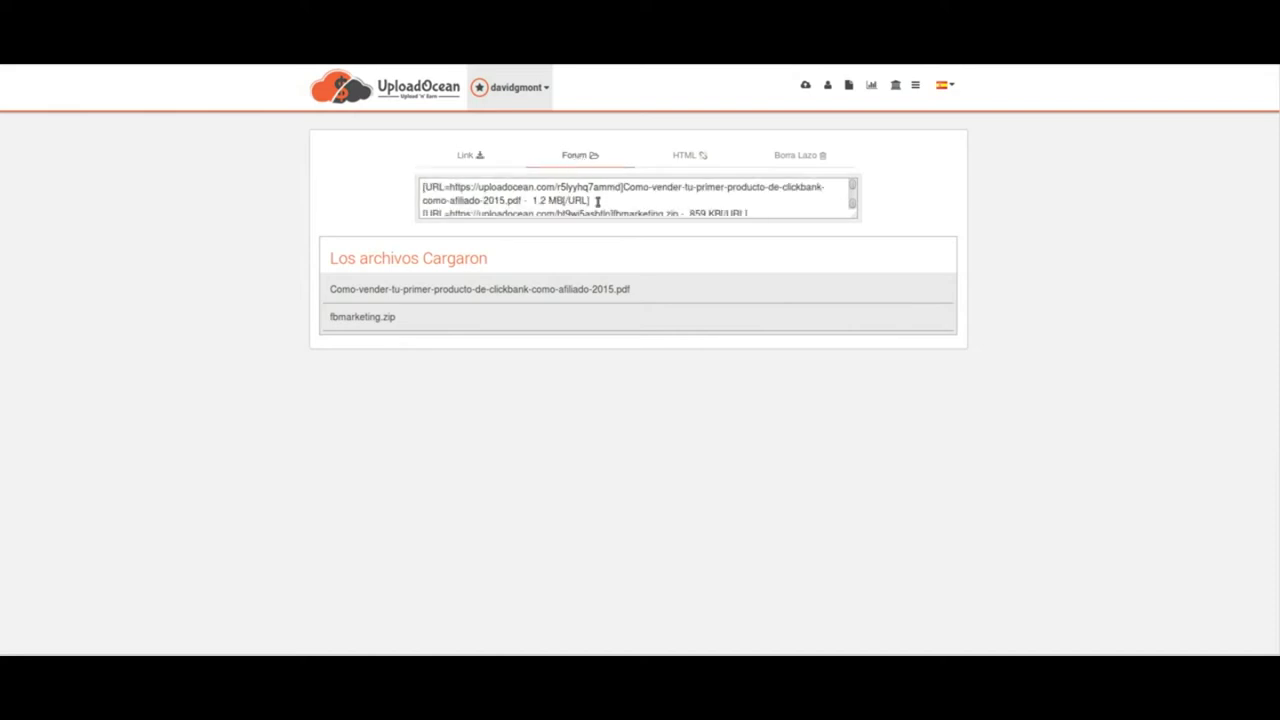
{"action": "left_click_drag", "start_coordinate": [849, 210], "coordinate": [878, 382]}
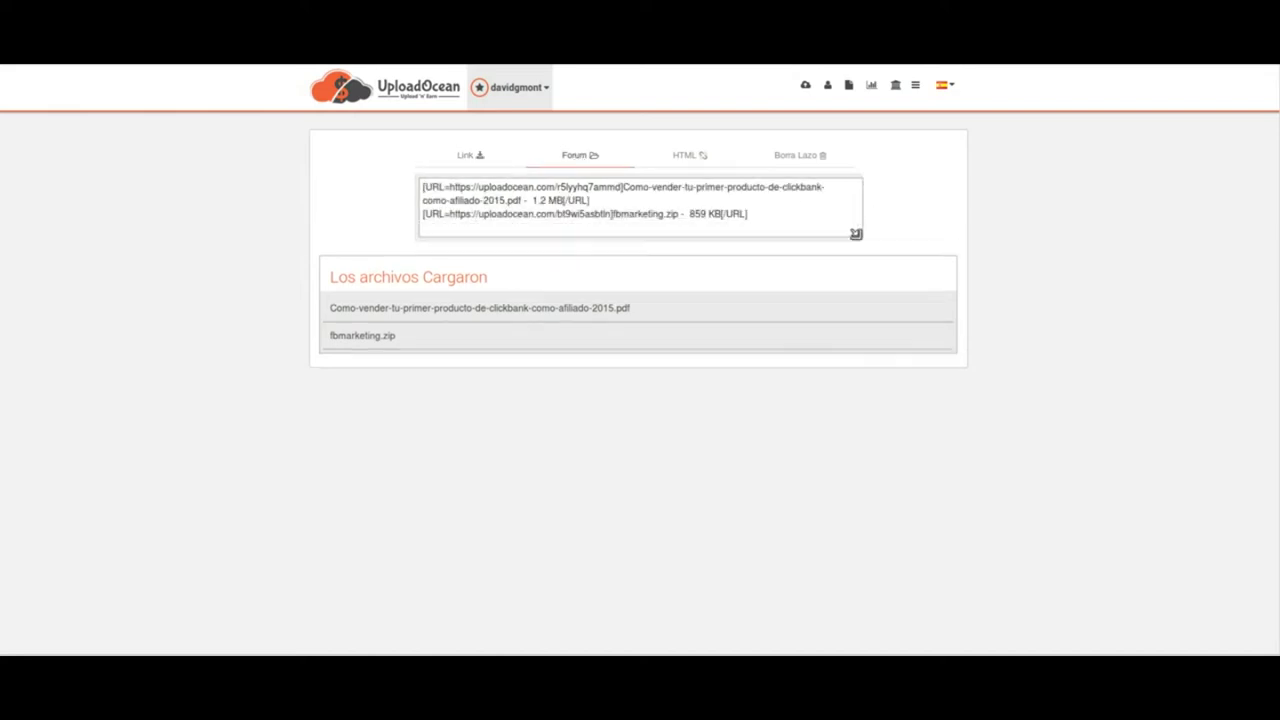
{"action": "left_click", "coordinate": [698, 163]}
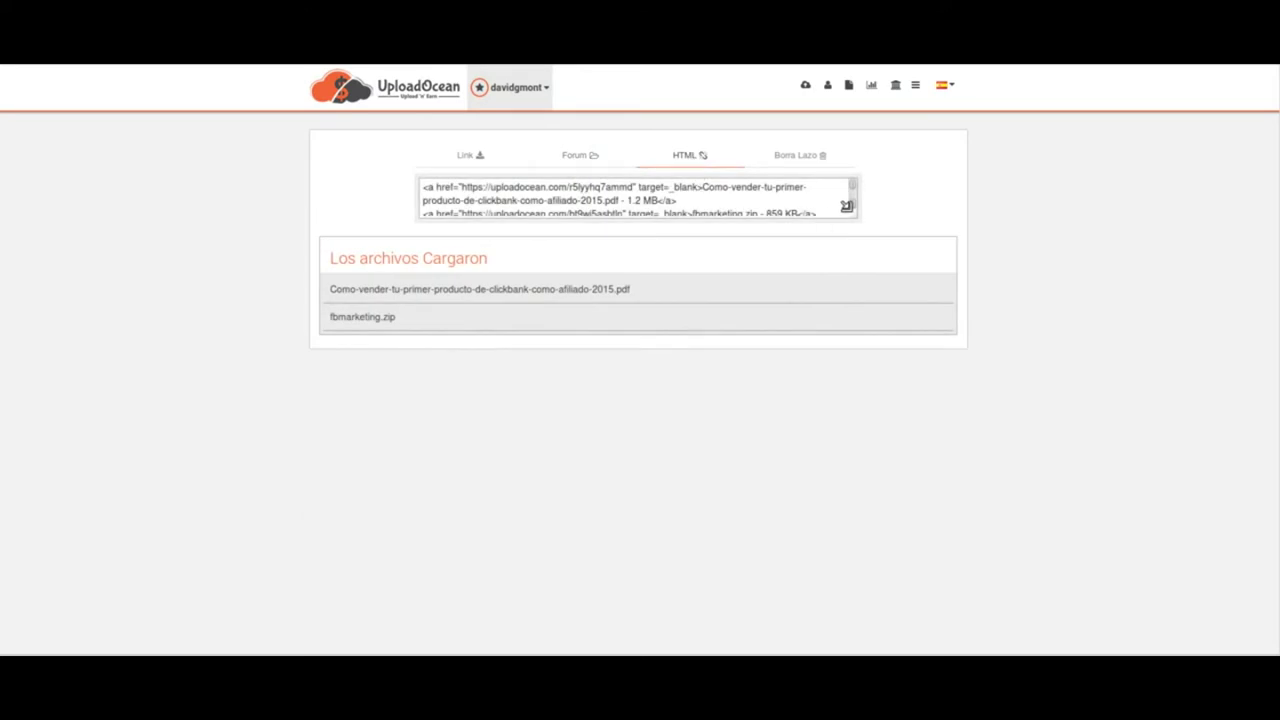
{"action": "left_click_drag", "start_coordinate": [845, 206], "coordinate": [882, 354]}
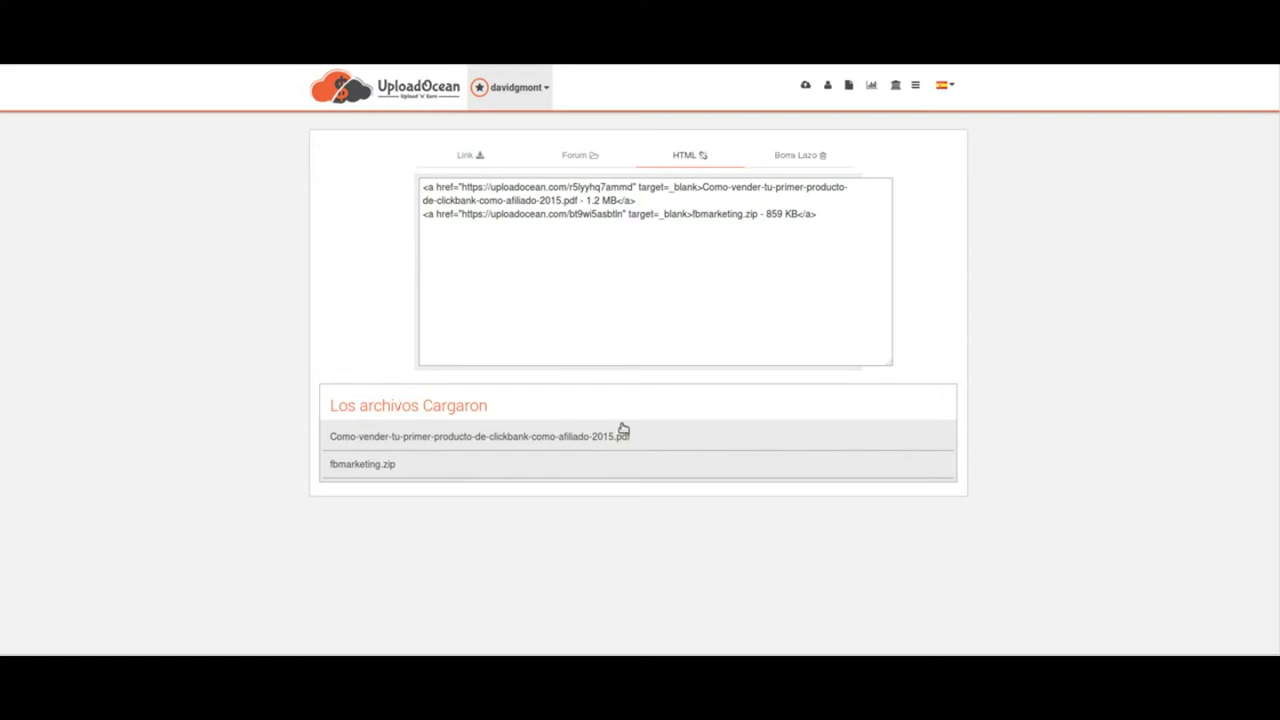
Copy the clickbank PDF's download link from the My Files list.
{"action": "left_click", "coordinate": [849, 85]}
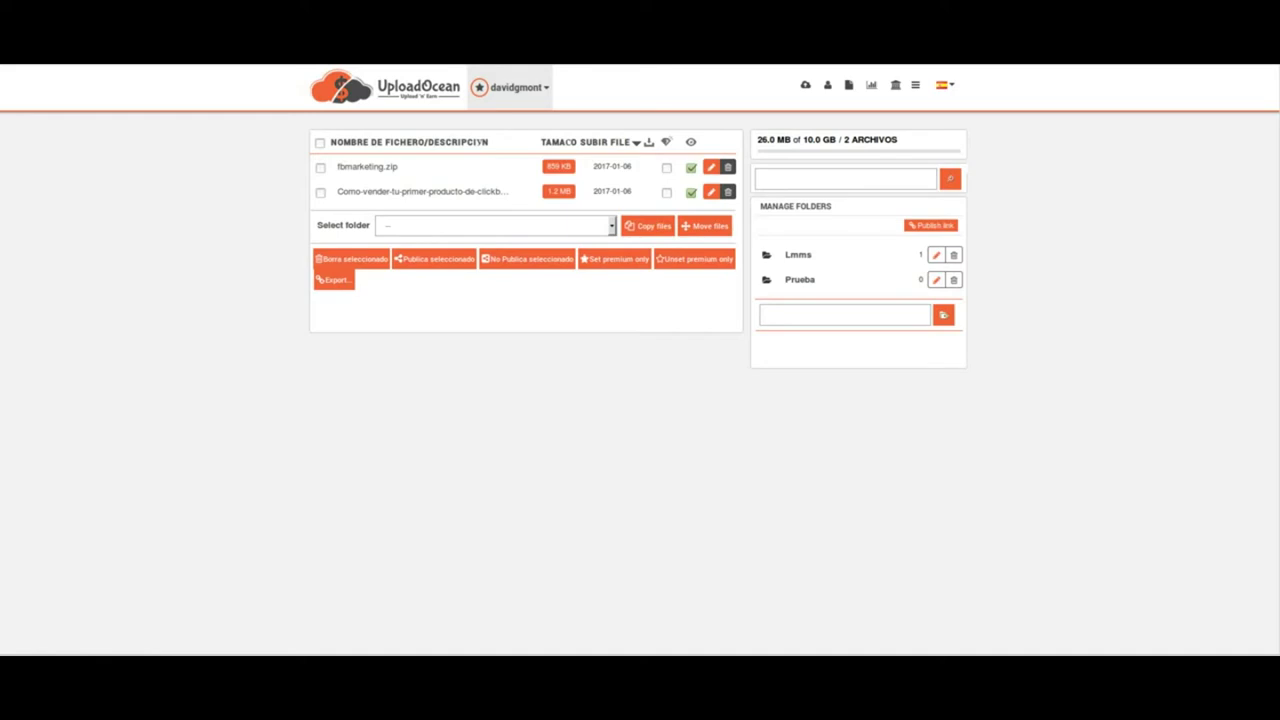
{"action": "left_click", "coordinate": [1023, 610]}
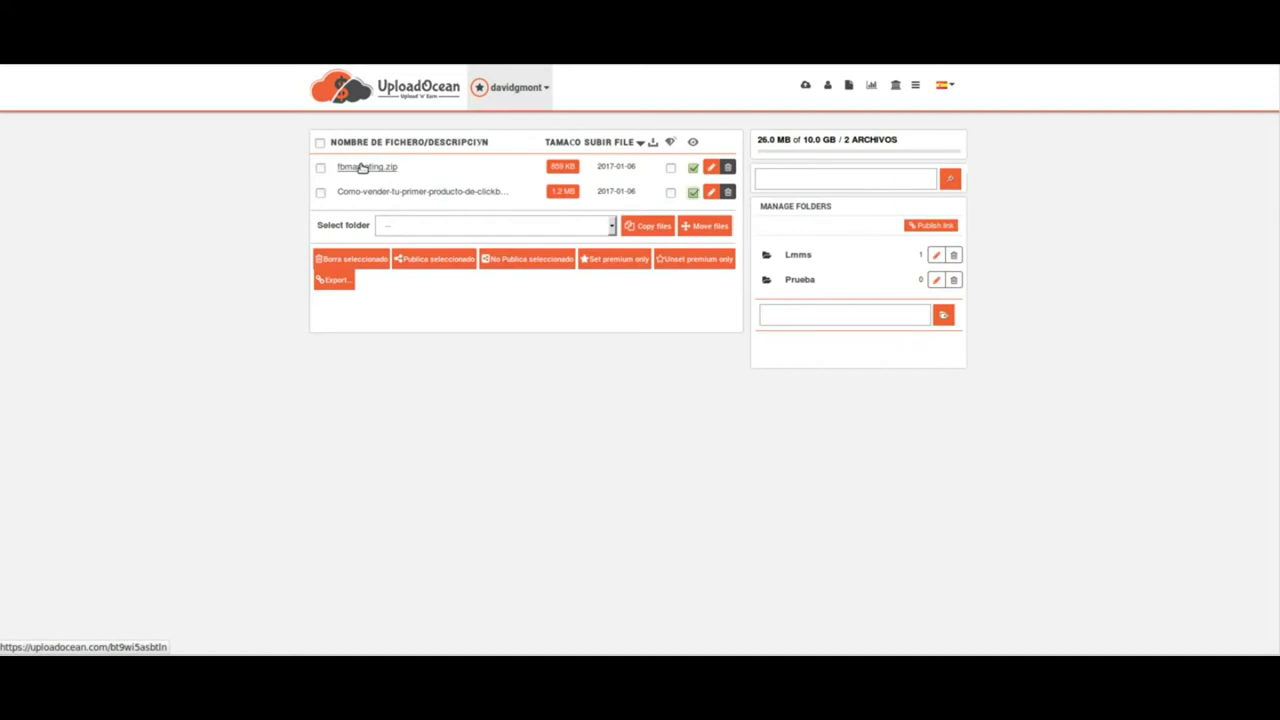
{"action": "right_click", "coordinate": [453, 197]}
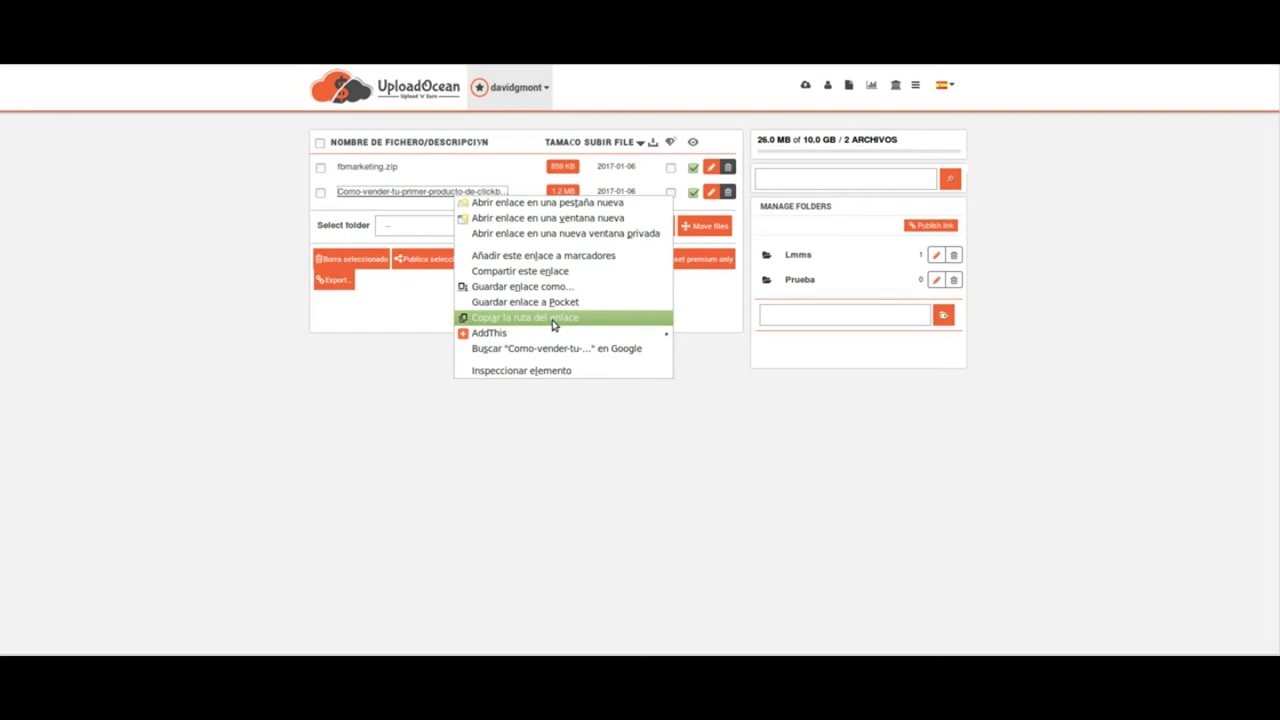
{"action": "left_click", "coordinate": [553, 319]}
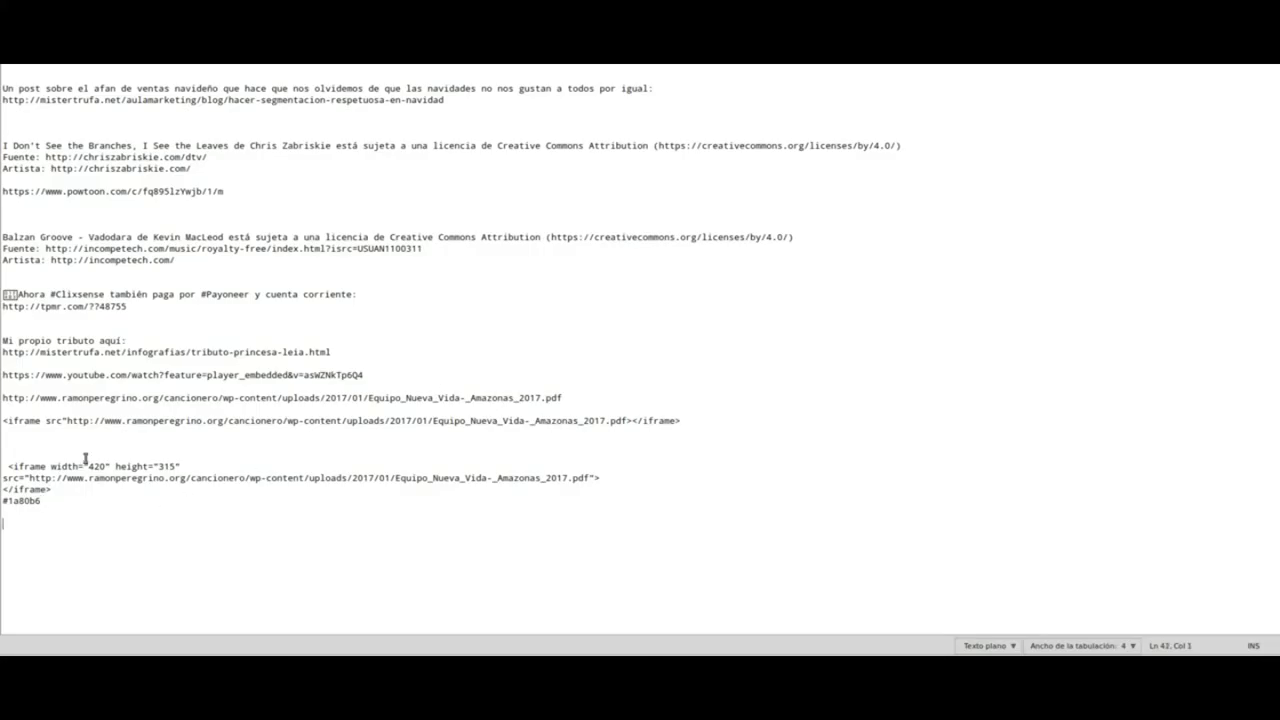
{"action": "right_click", "coordinate": [214, 594]}
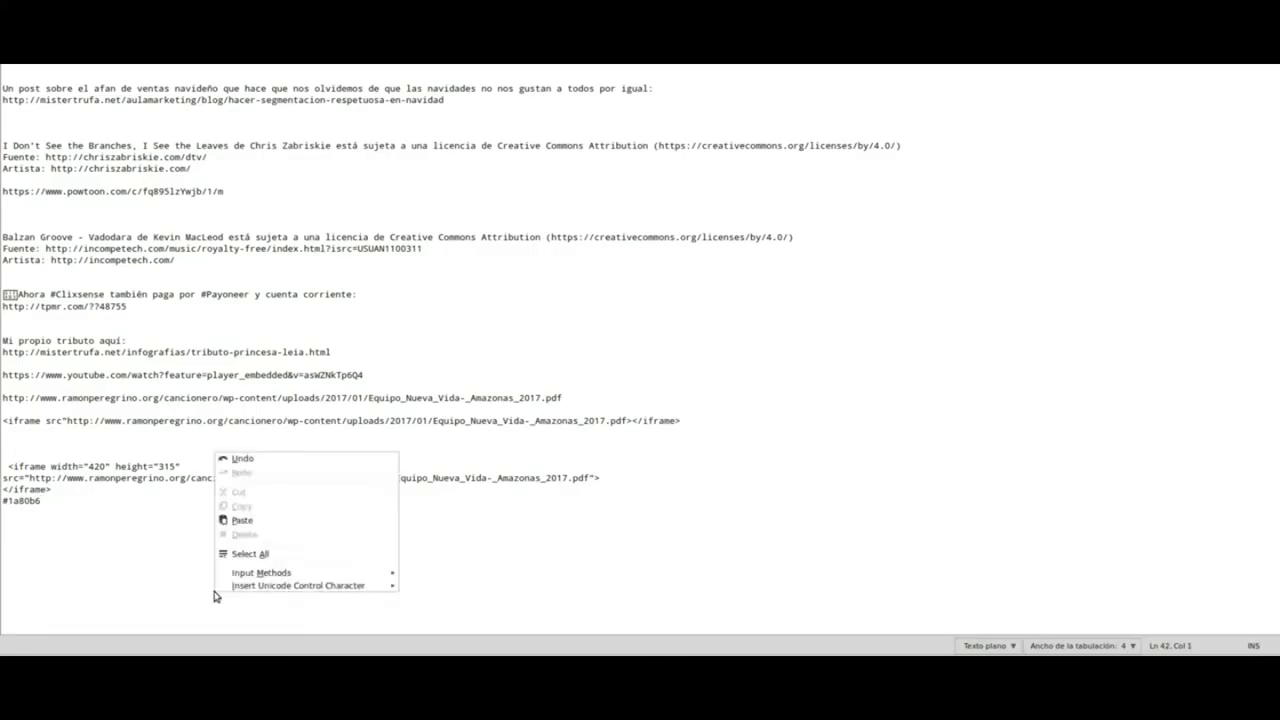
{"action": "left_click", "coordinate": [237, 521]}
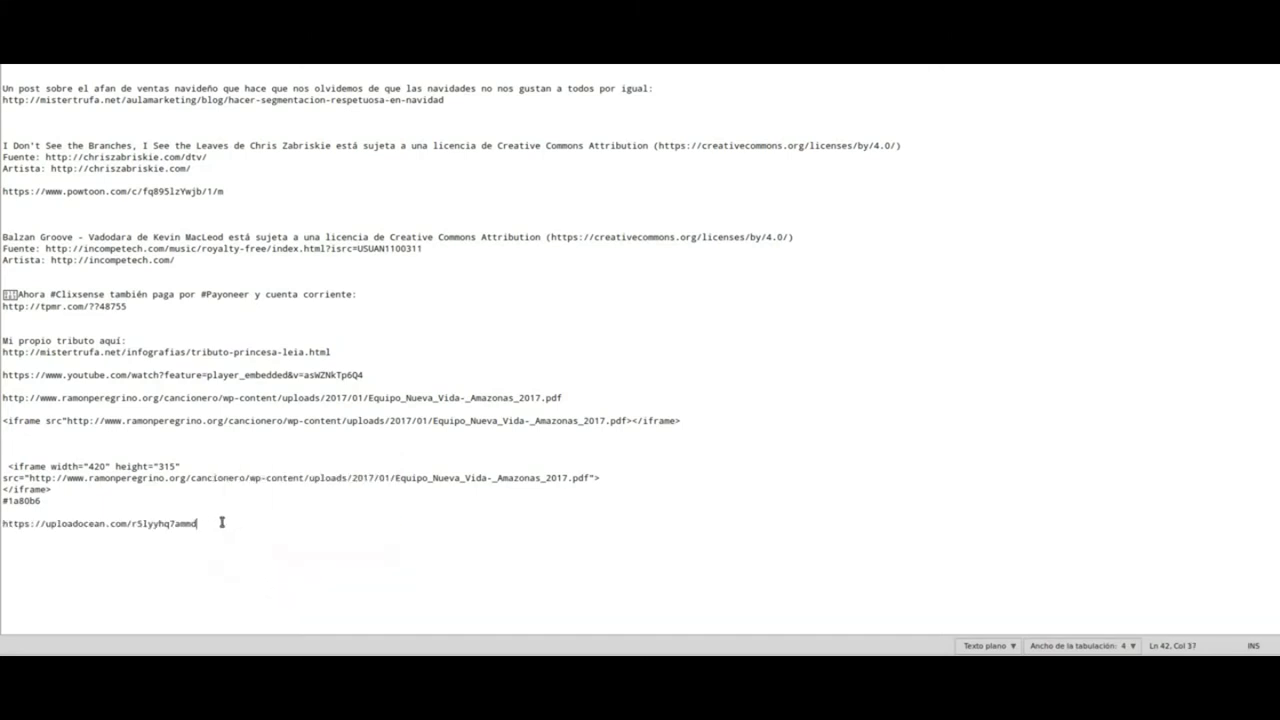
{"action": "left_click_drag", "start_coordinate": [236, 519], "coordinate": [2, 521]}
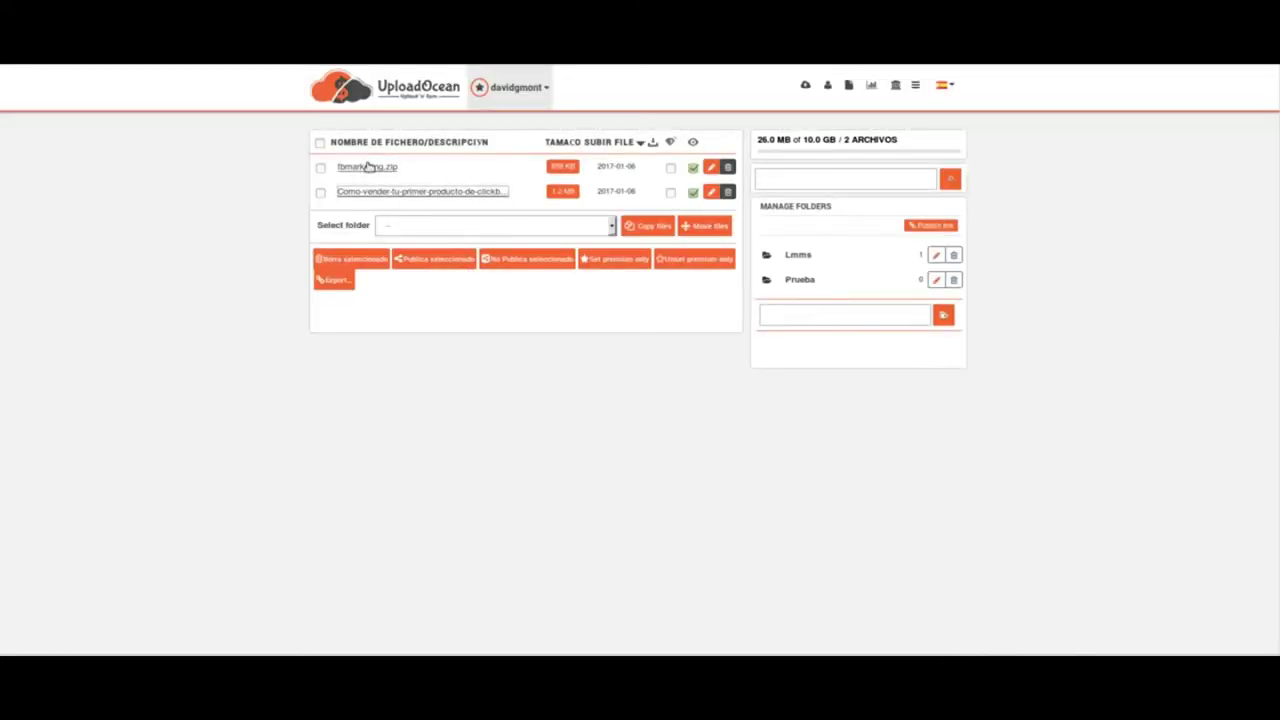
Copy fbmarketing.zip's link, then tick premium-only for fbmarketing.zip and the clickbank PDF.
{"action": "right_click", "coordinate": [364, 168]}
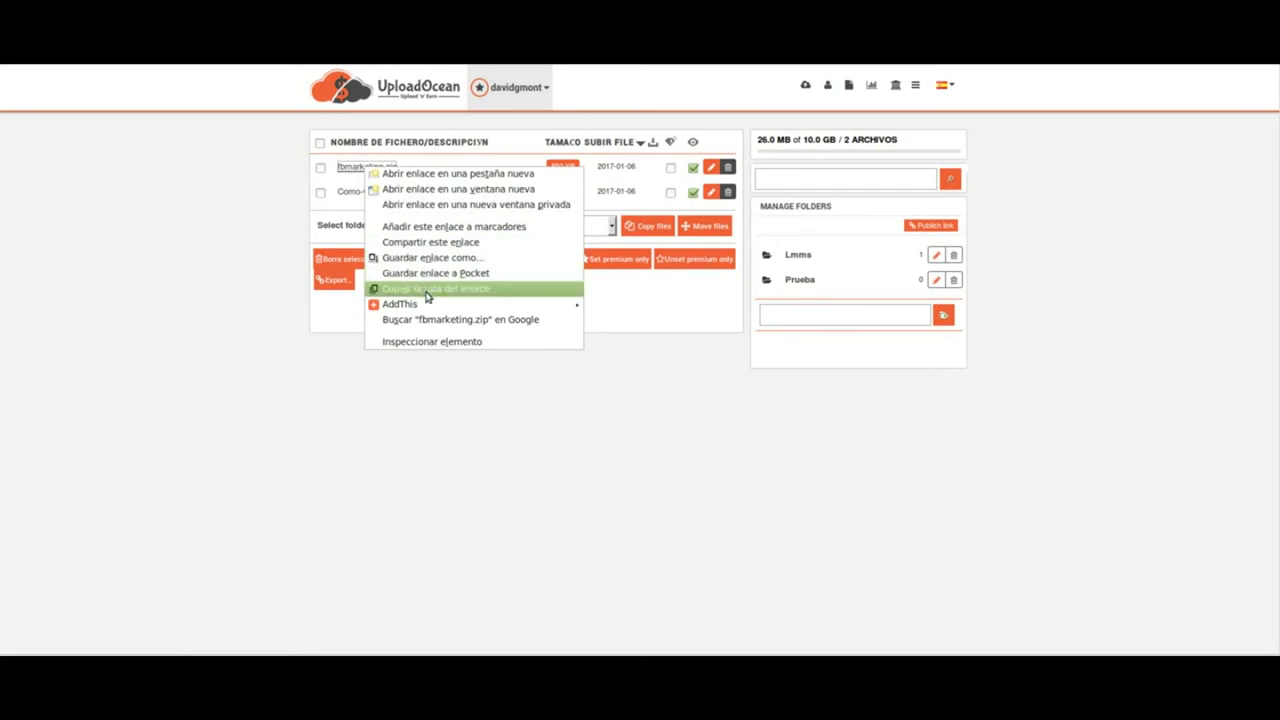
{"action": "left_click", "coordinate": [168, 292]}
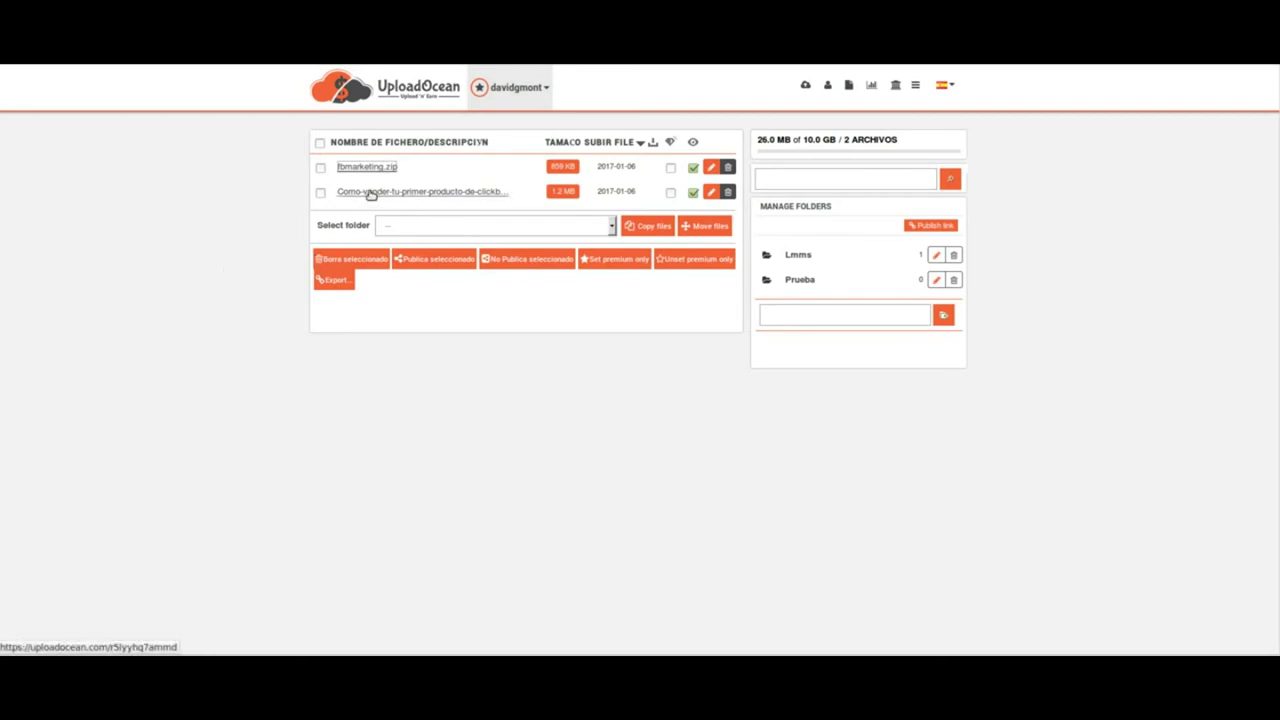
{"action": "left_click", "coordinate": [669, 169]}
{"action": "left_click", "coordinate": [670, 193]}
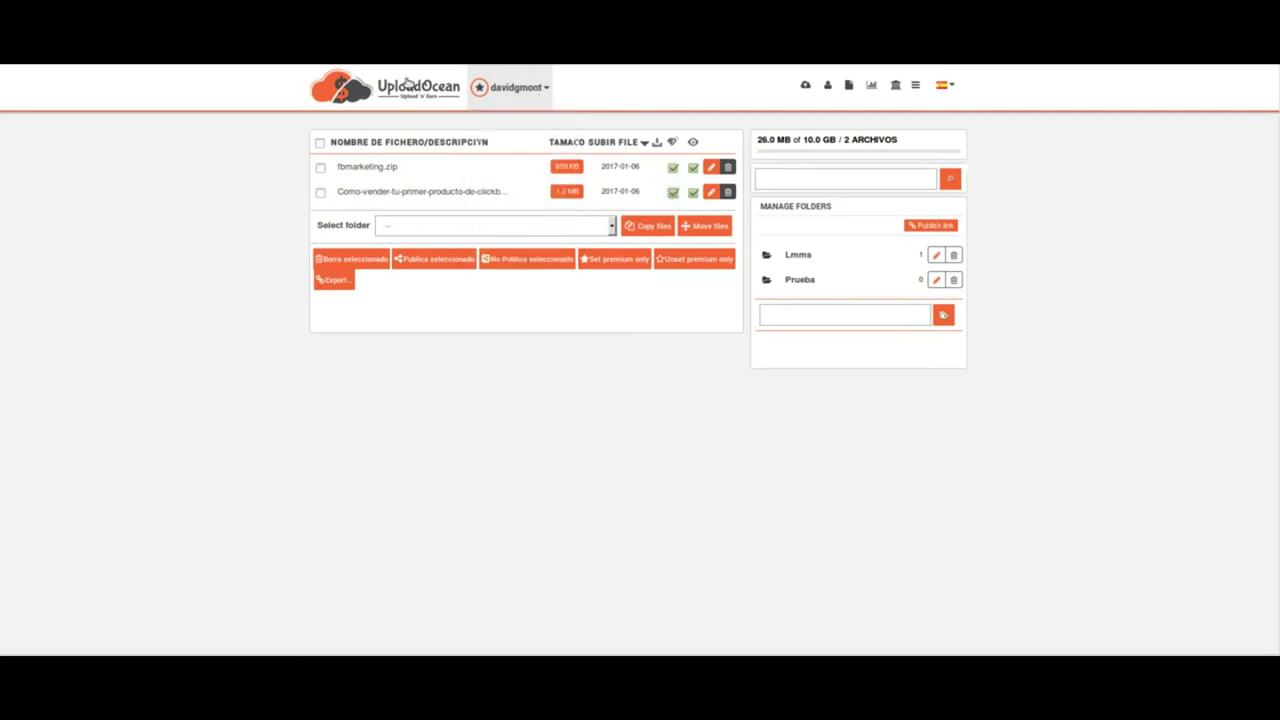
Open fbmarketing.zip's download page and highlight its Premium Users only message.
{"action": "left_click", "coordinate": [390, 170]}
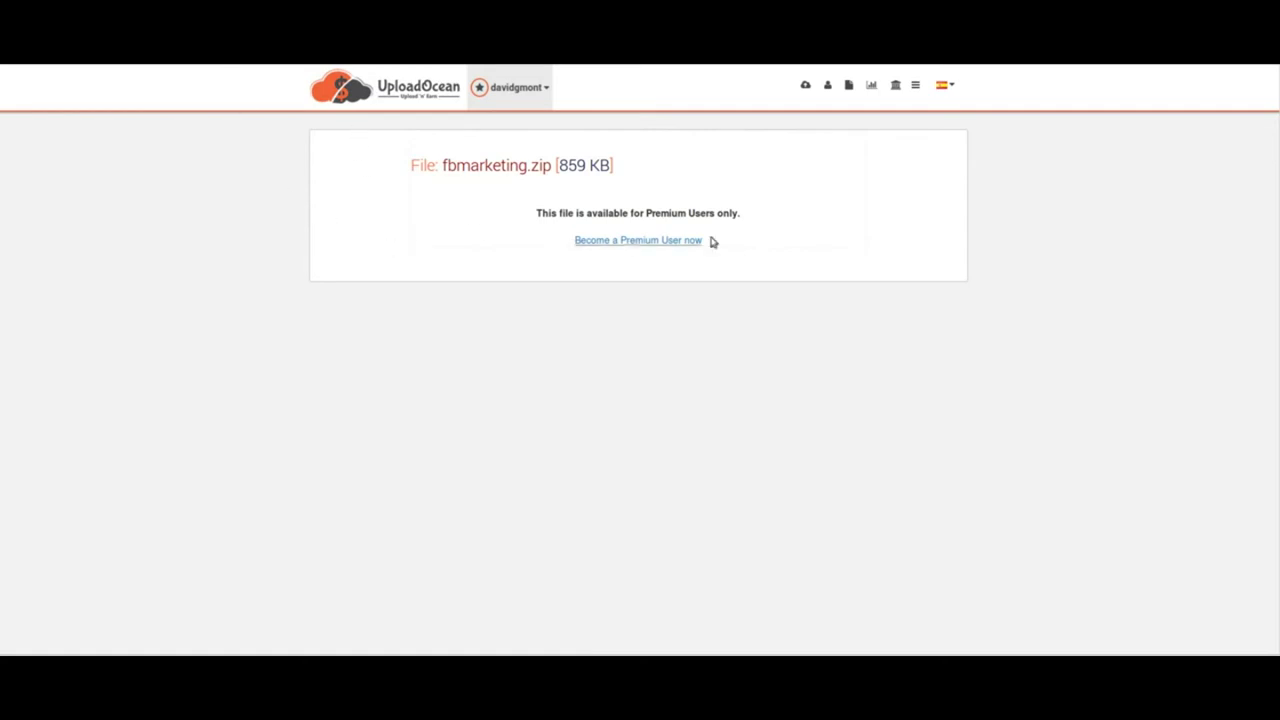
{"action": "left_click_drag", "start_coordinate": [781, 214], "coordinate": [523, 219]}
{"action": "left_click", "coordinate": [776, 220]}
{"action": "left_click", "coordinate": [540, 90]}
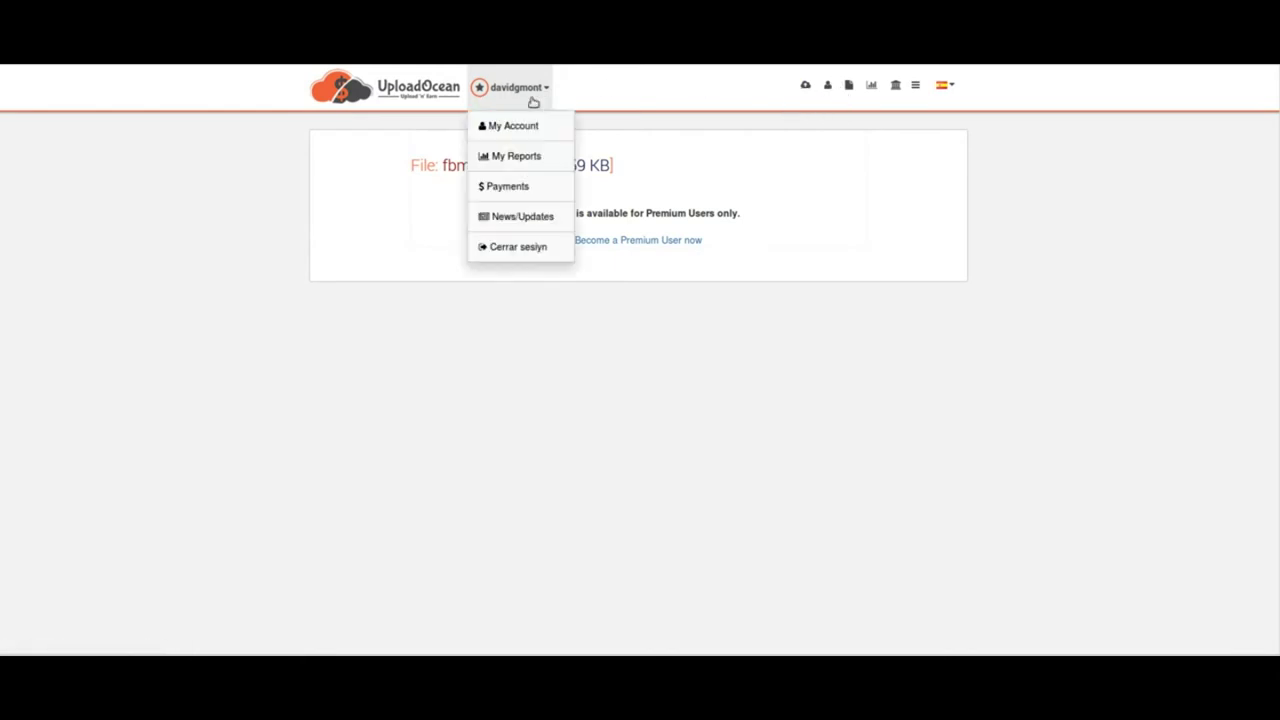
{"action": "left_click", "coordinate": [506, 186]}
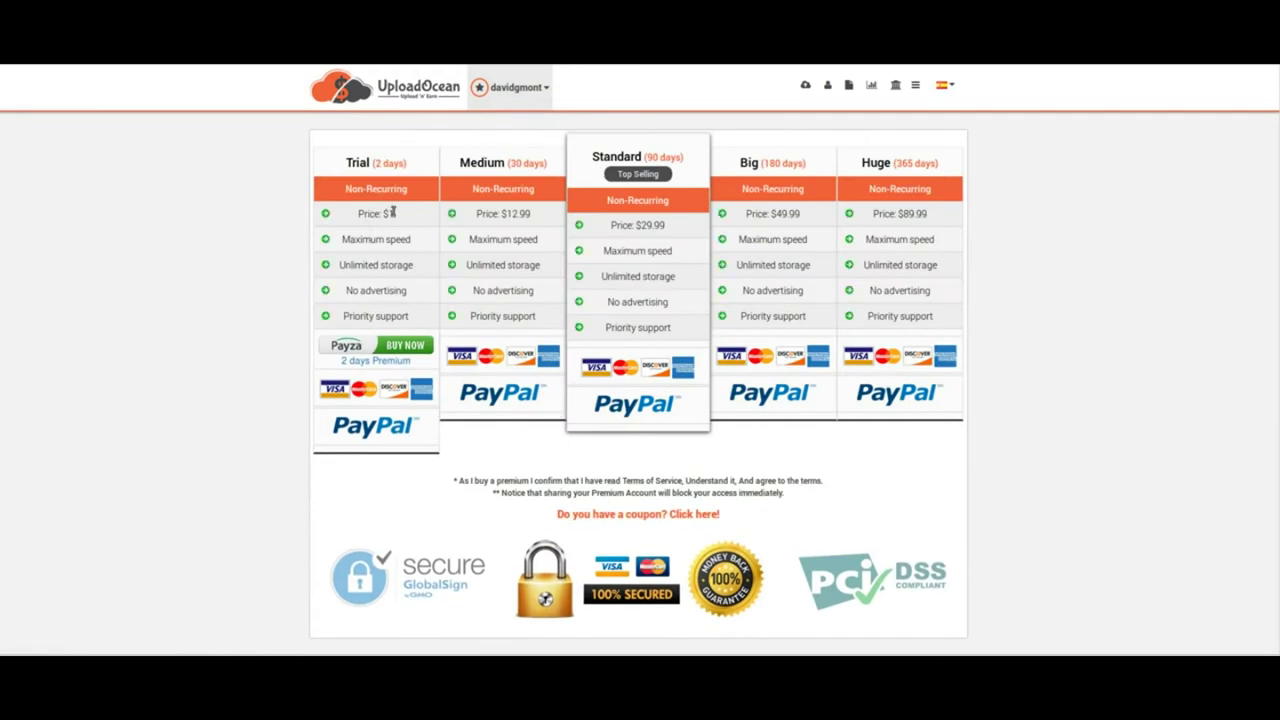
{"action": "left_click_drag", "start_coordinate": [393, 212], "coordinate": [360, 212]}
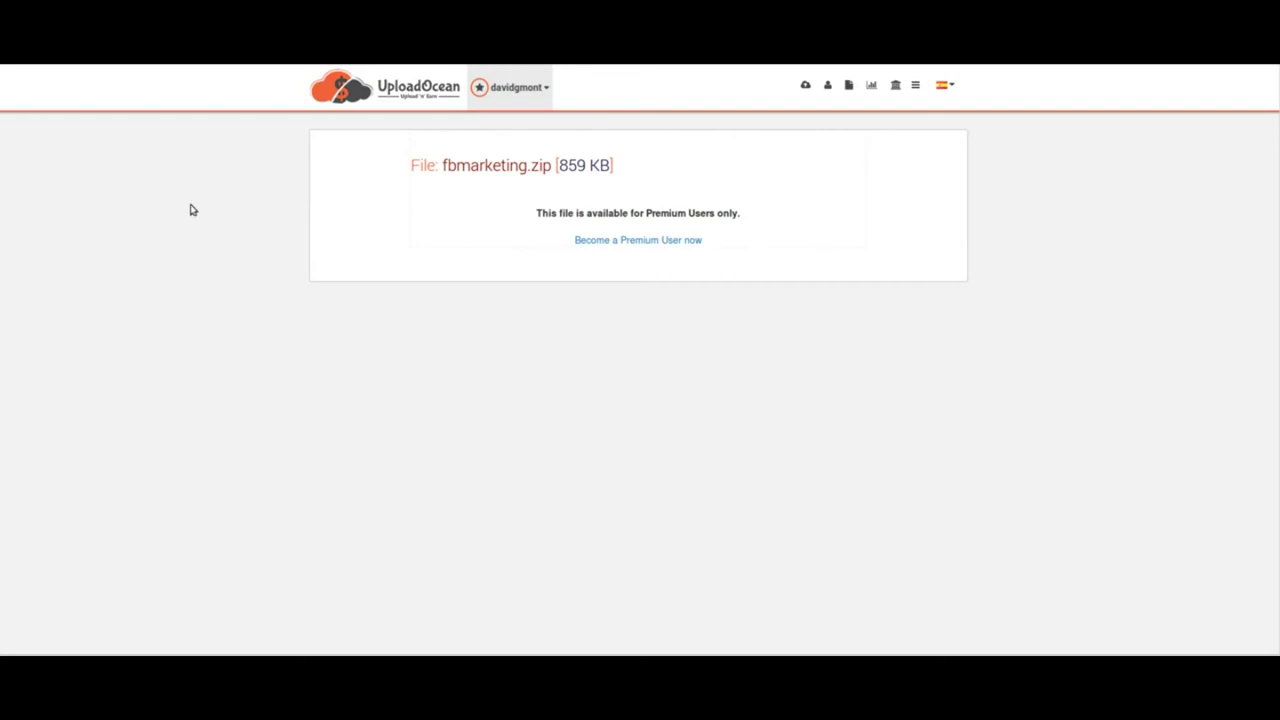
Back in the file list, make fbmarketing.zip free while keeping the clickbank PDF premium-only.
{"action": "left_click", "coordinate": [597, 246]}
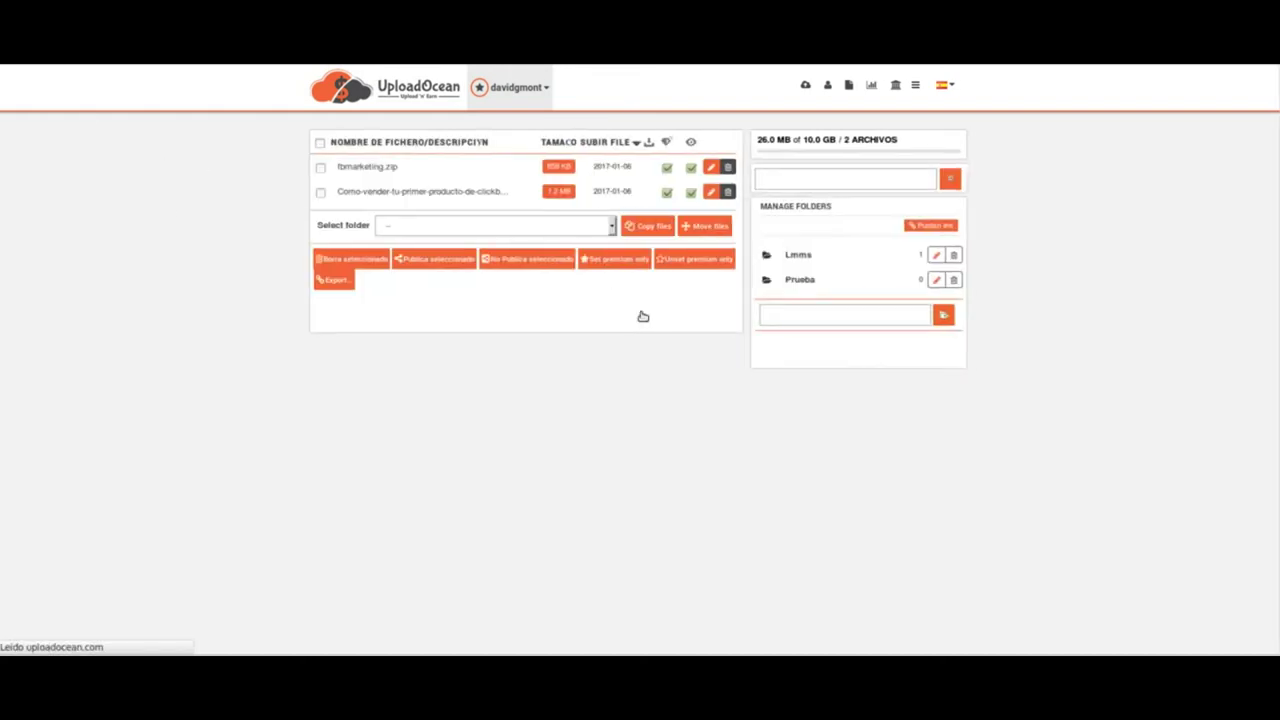
{"action": "left_click", "coordinate": [666, 168]}
{"action": "left_click", "coordinate": [666, 194]}
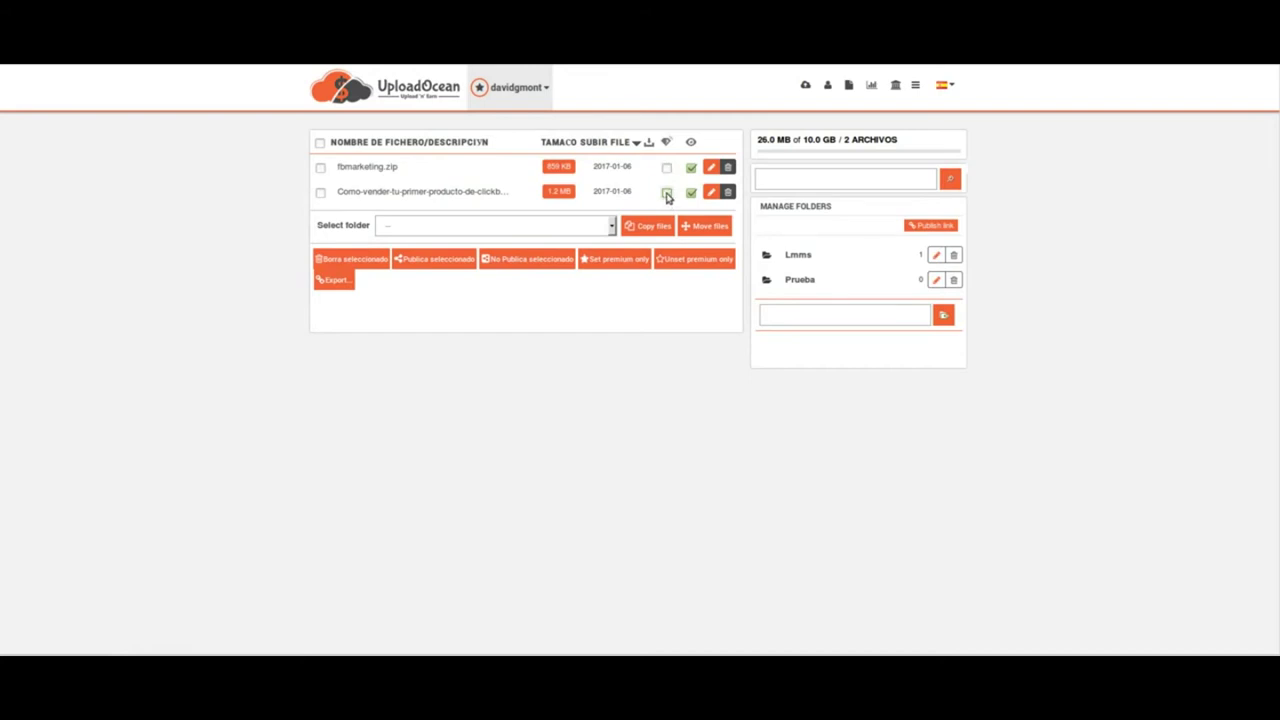
View fbmarketing.zip's countdown download page, then go back to the file list.
{"action": "left_click", "coordinate": [360, 171]}
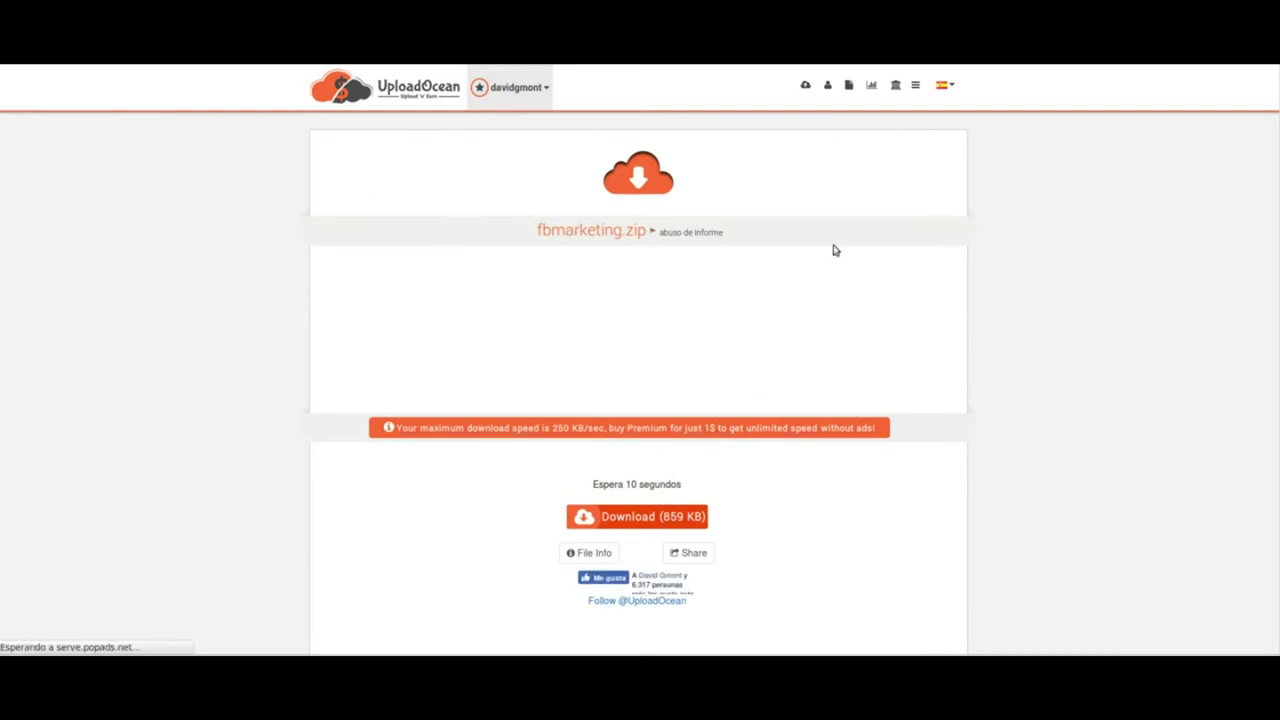
{"action": "scroll", "coordinate": [817, 178], "scroll_direction": "down", "scroll_amount": 2}
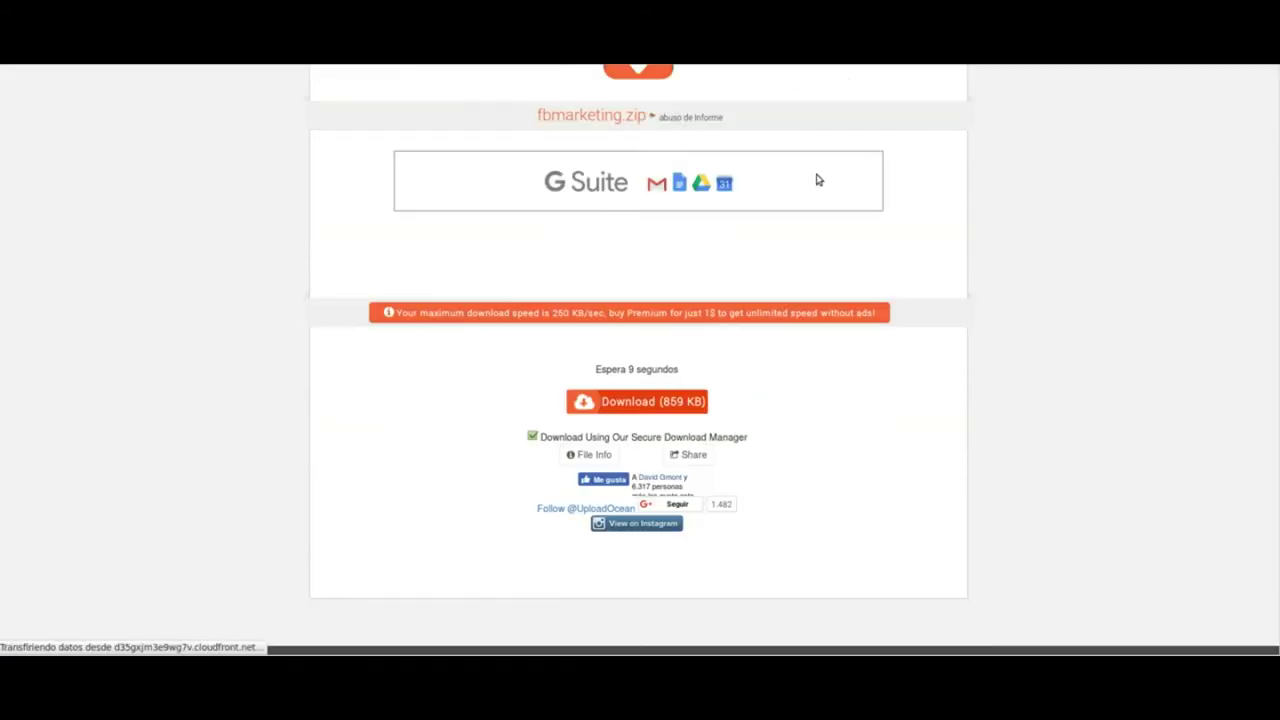
{"action": "scroll", "coordinate": [817, 179], "scroll_direction": "up", "scroll_amount": 2}
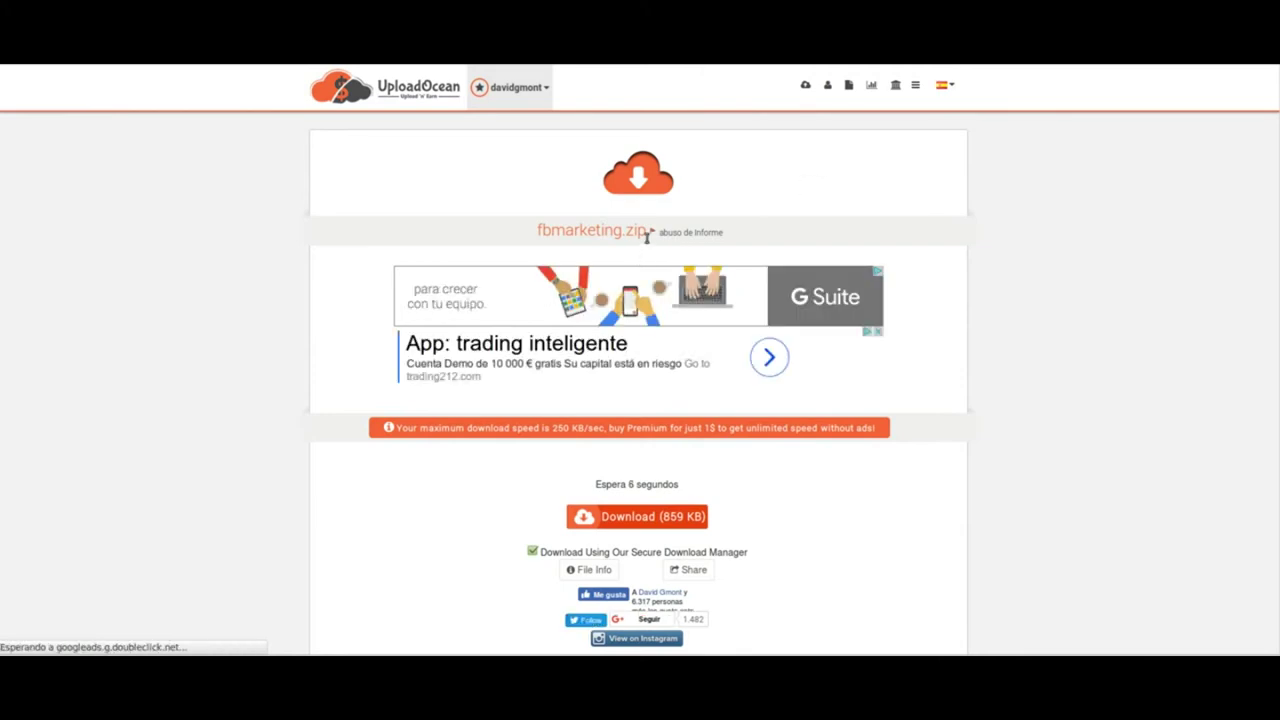
{"action": "left_click_drag", "start_coordinate": [647, 230], "coordinate": [474, 229]}
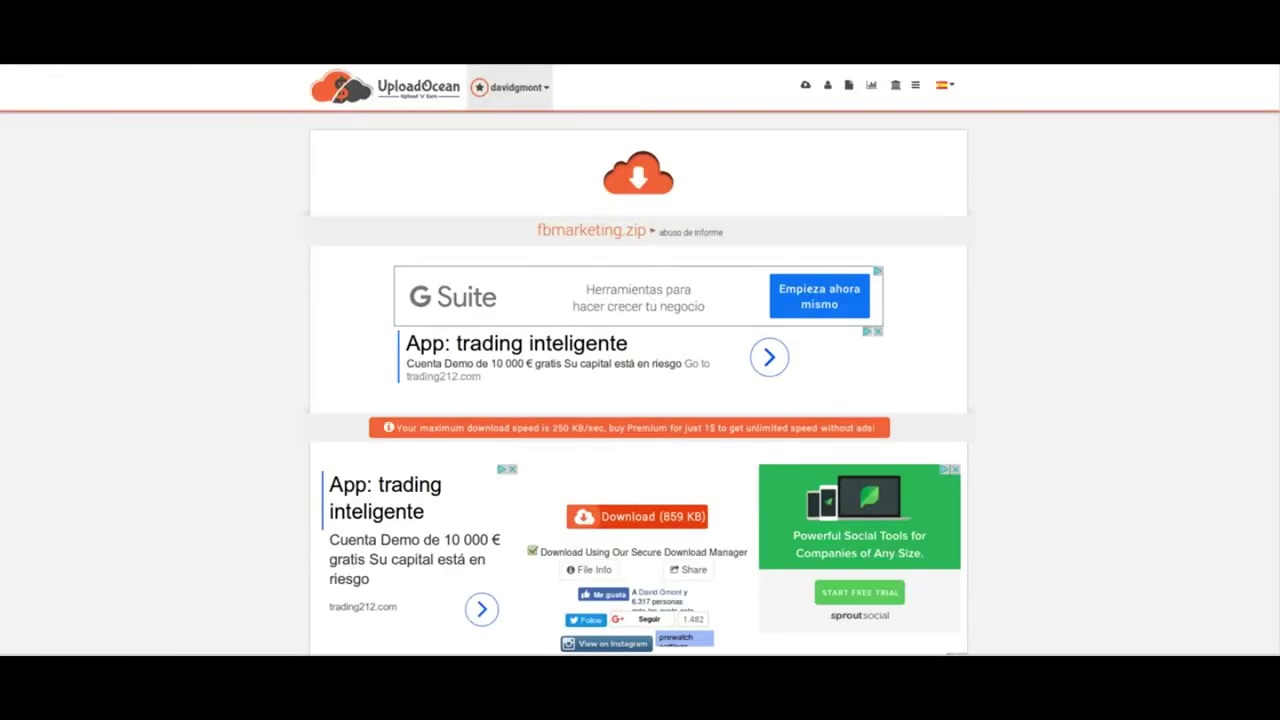
{"action": "key", "text": "alt+Left"}
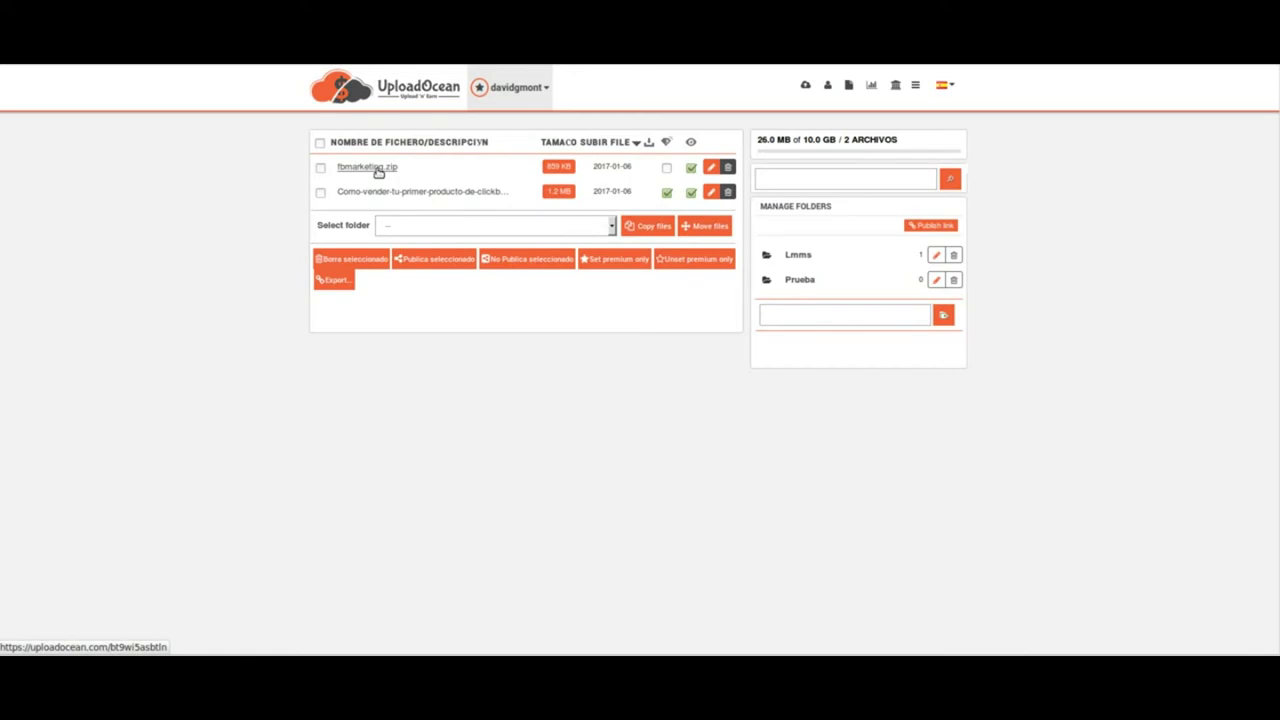
Untick premium-only for the clickbank PDF so both files download freely.
{"action": "left_click", "coordinate": [666, 195]}
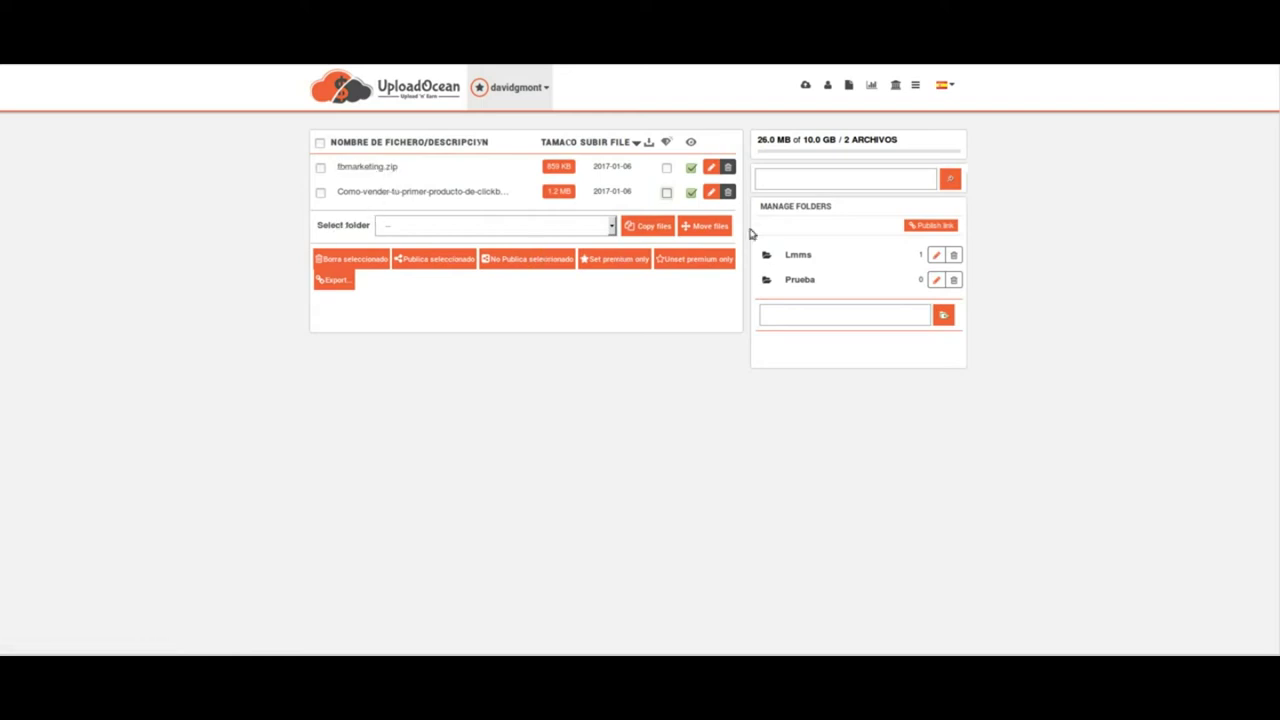
{"action": "right_click", "coordinate": [416, 194]}
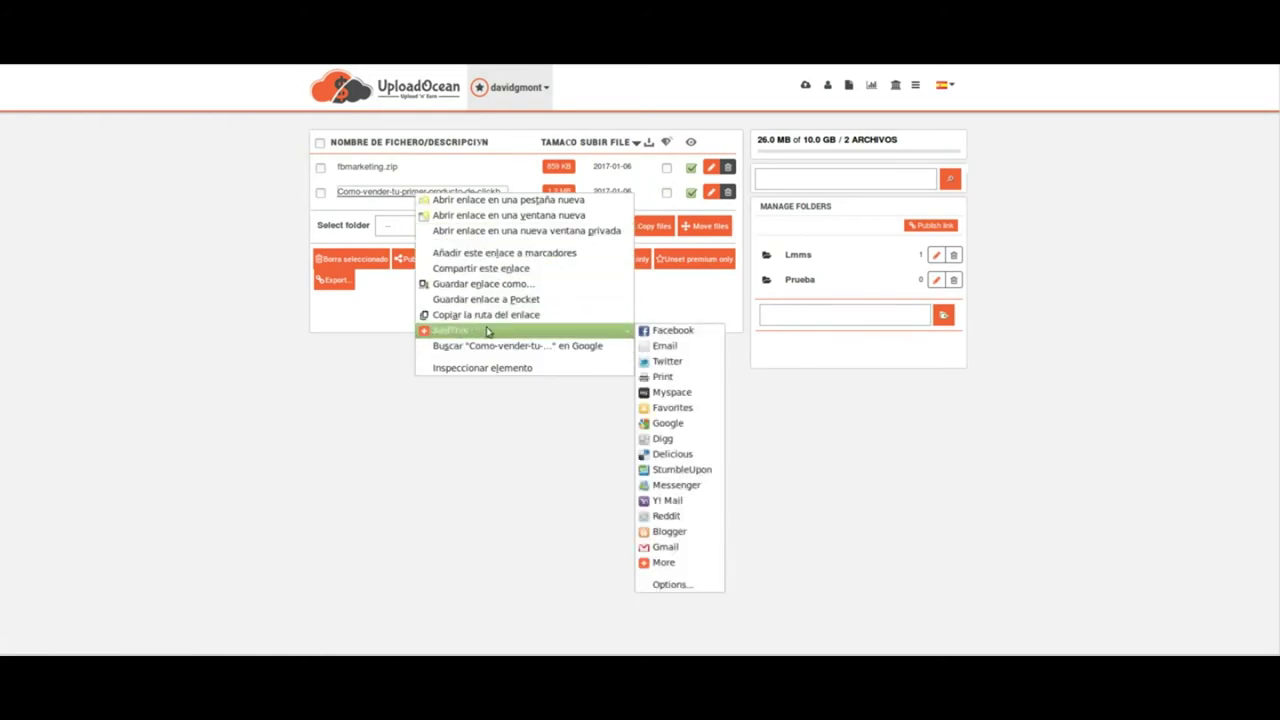
{"action": "left_click", "coordinate": [489, 316]}
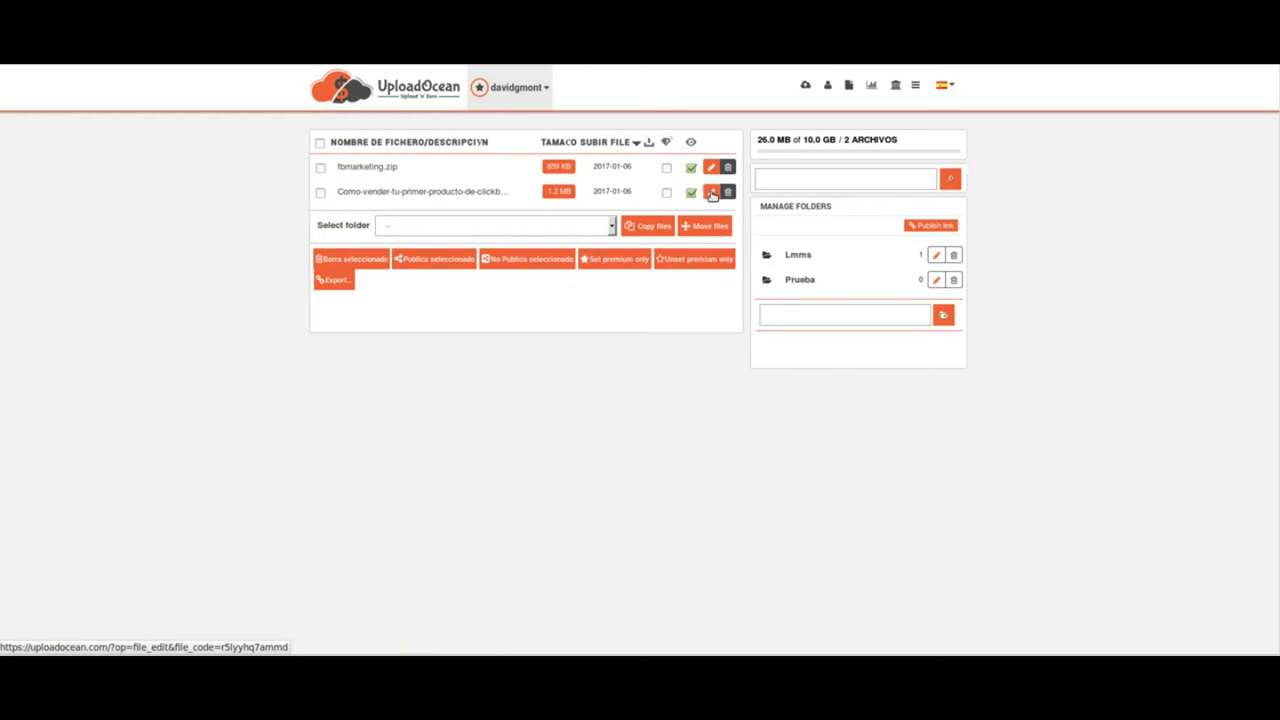
{"action": "left_click", "coordinate": [711, 193]}
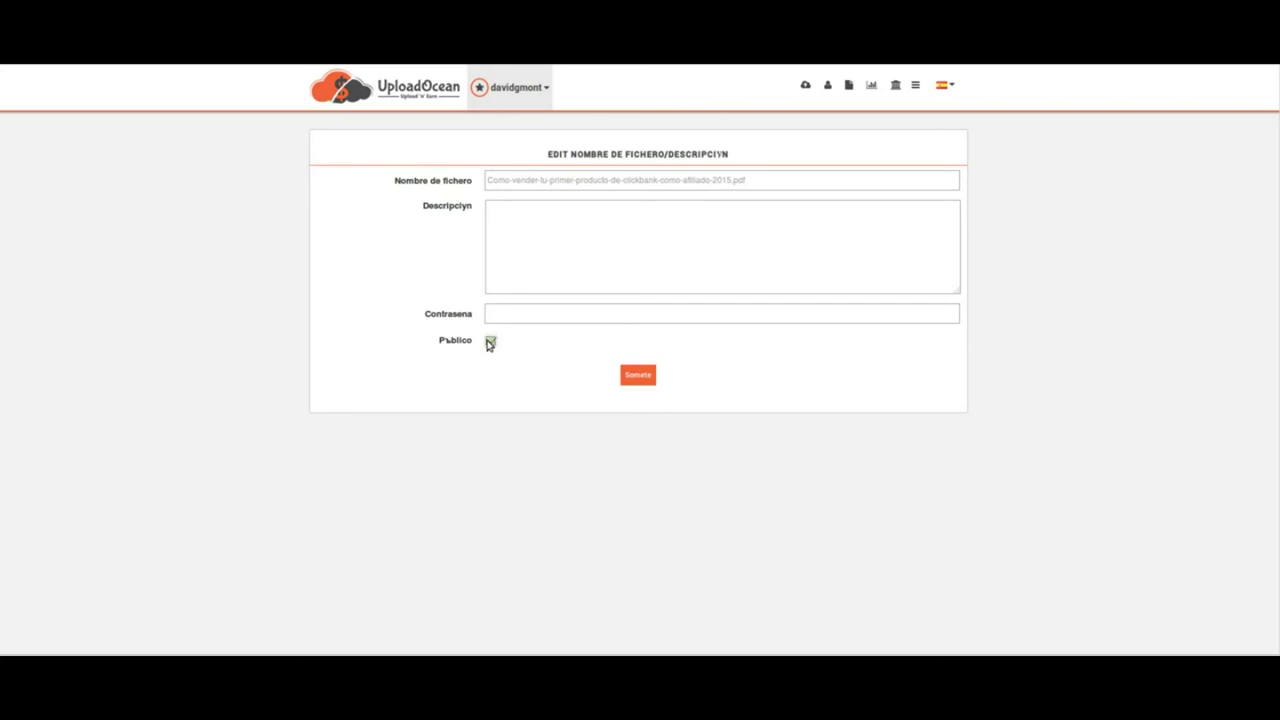
{"action": "left_click", "coordinate": [640, 381]}
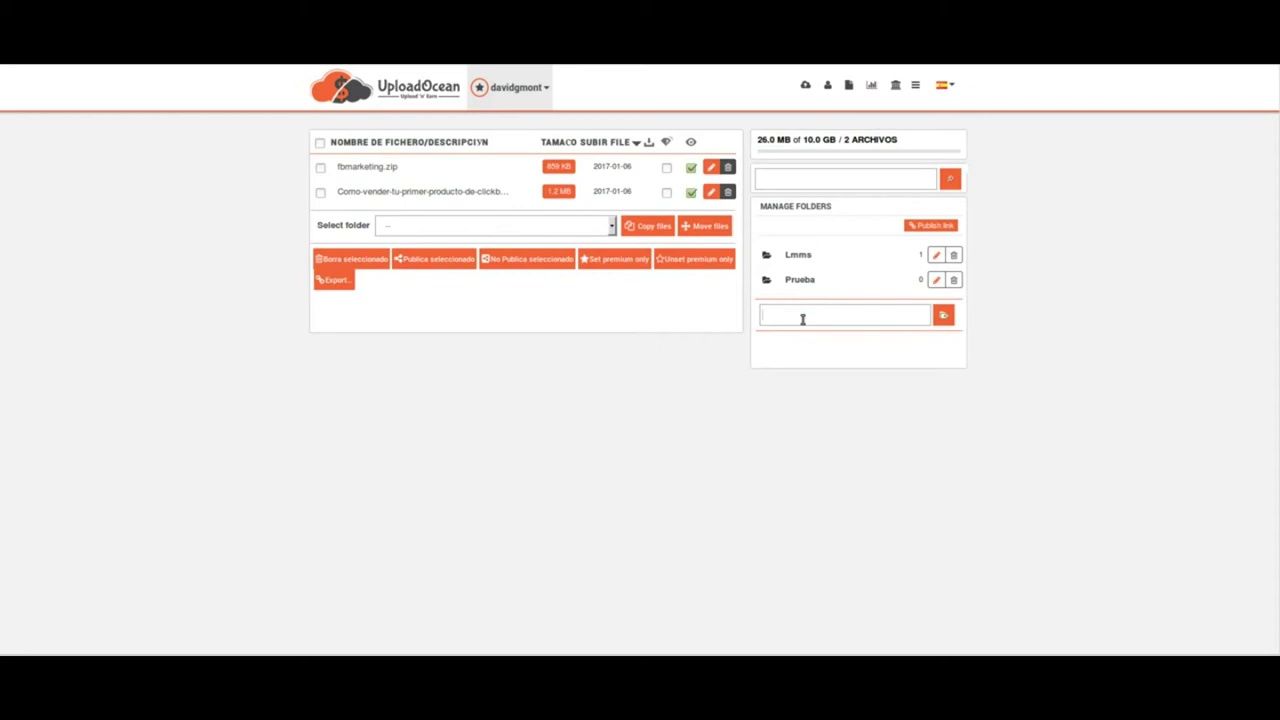
Replace the draft folder name with Facebook and add the folder under Manage Folders.
{"action": "type", "text": "prueba"}
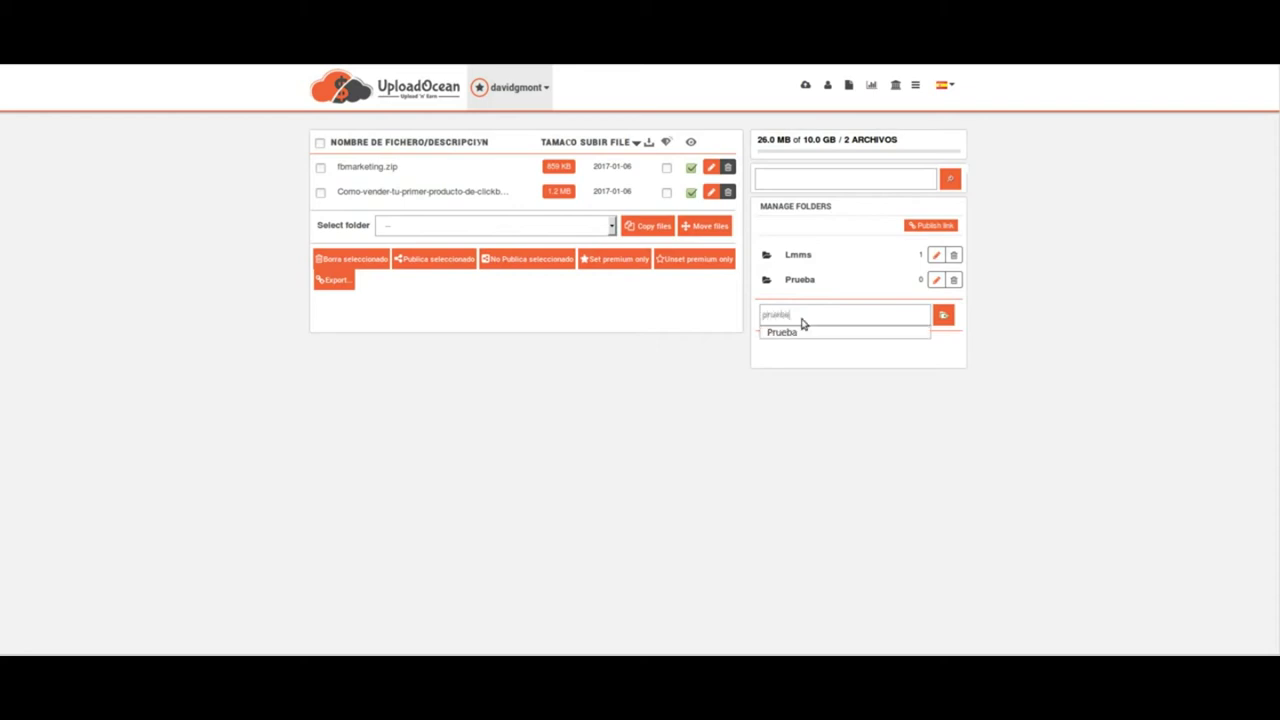
{"action": "type", "text": "3"}
{"action": "left_click_drag", "start_coordinate": [802, 318], "coordinate": [752, 315]}
{"action": "type", "text": "fas"}
{"action": "left_click", "coordinate": [870, 311]}
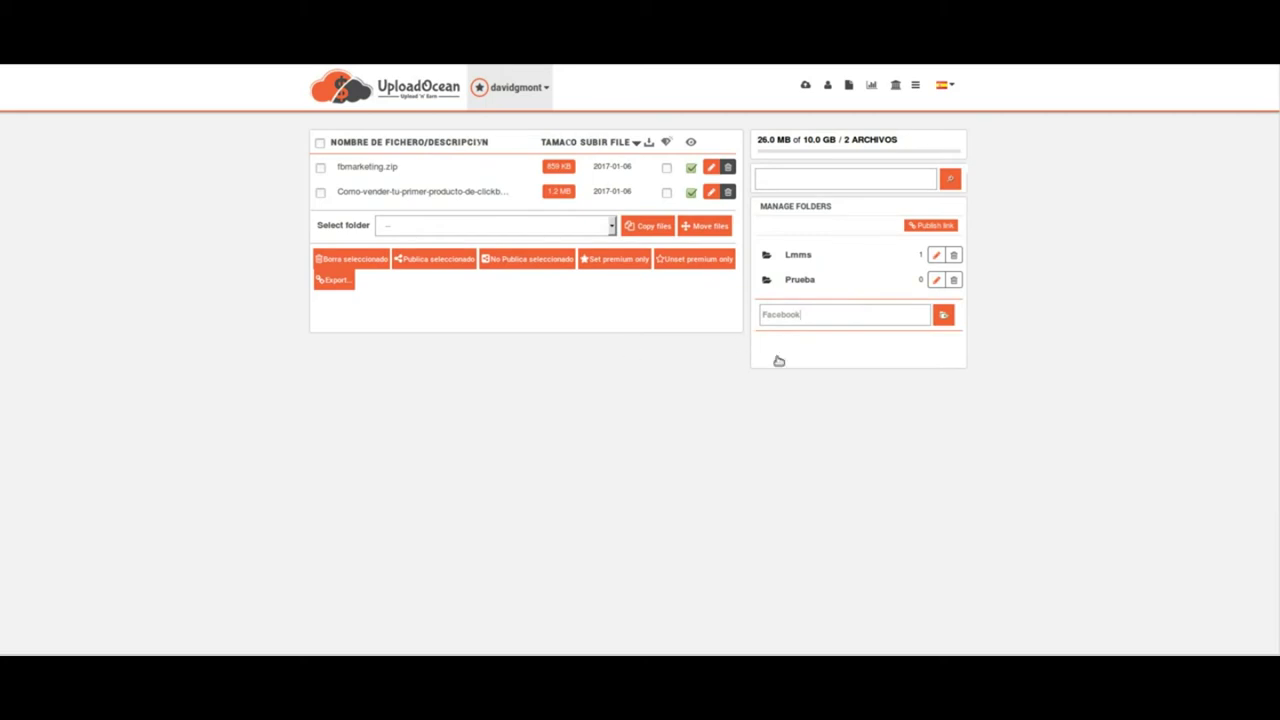
{"action": "left_click", "coordinate": [945, 316]}
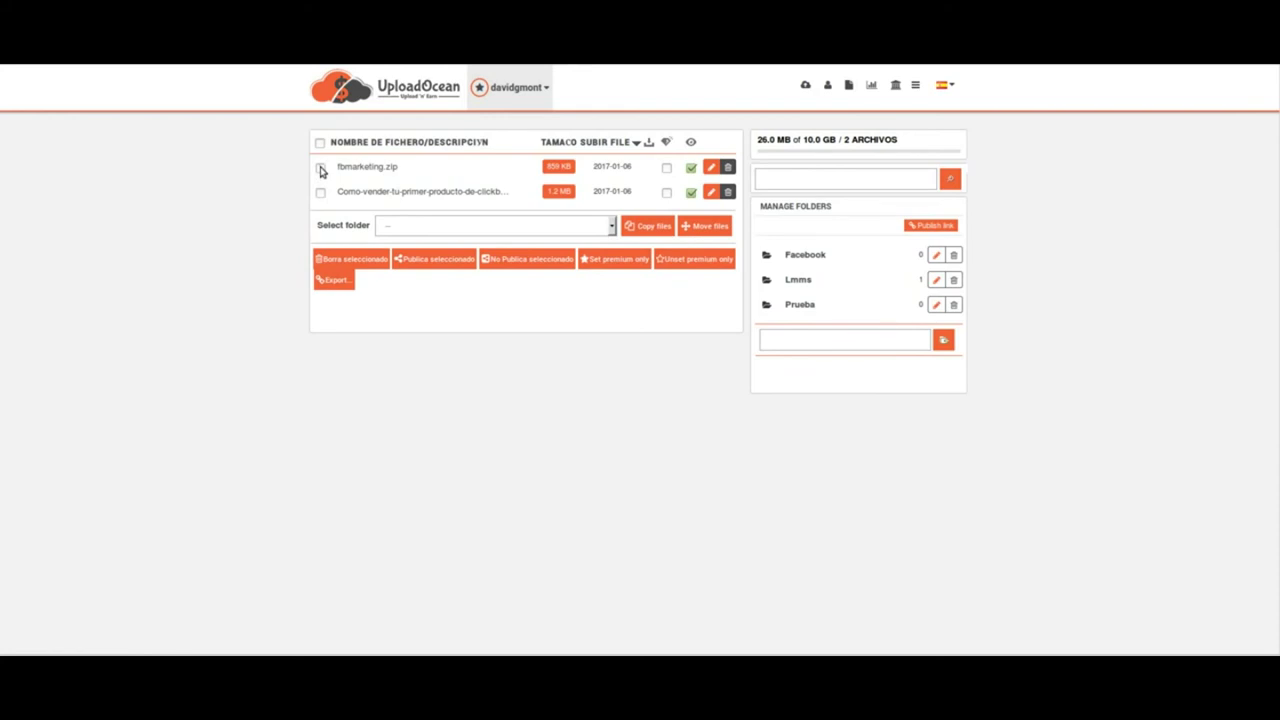
Check fbmarketing.zip and move it into the Facebook folder.
{"action": "left_click", "coordinate": [320, 168]}
{"action": "left_click", "coordinate": [612, 227]}
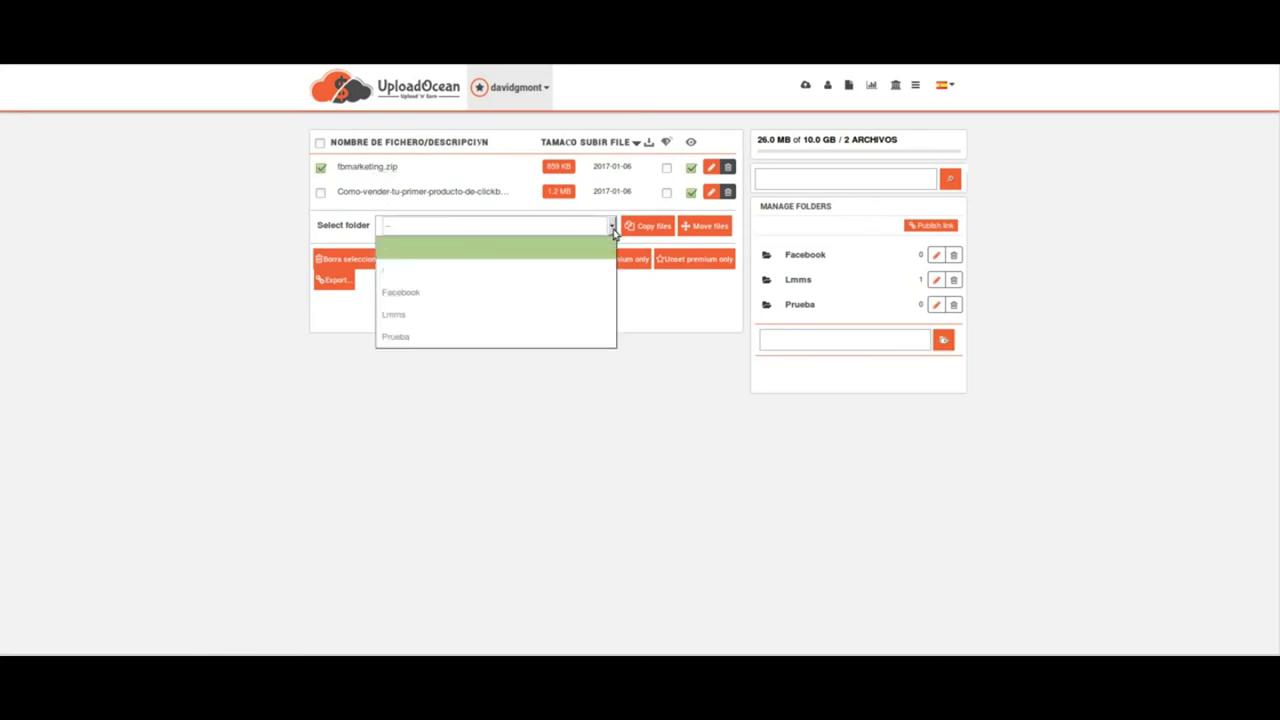
{"action": "left_click", "coordinate": [432, 299]}
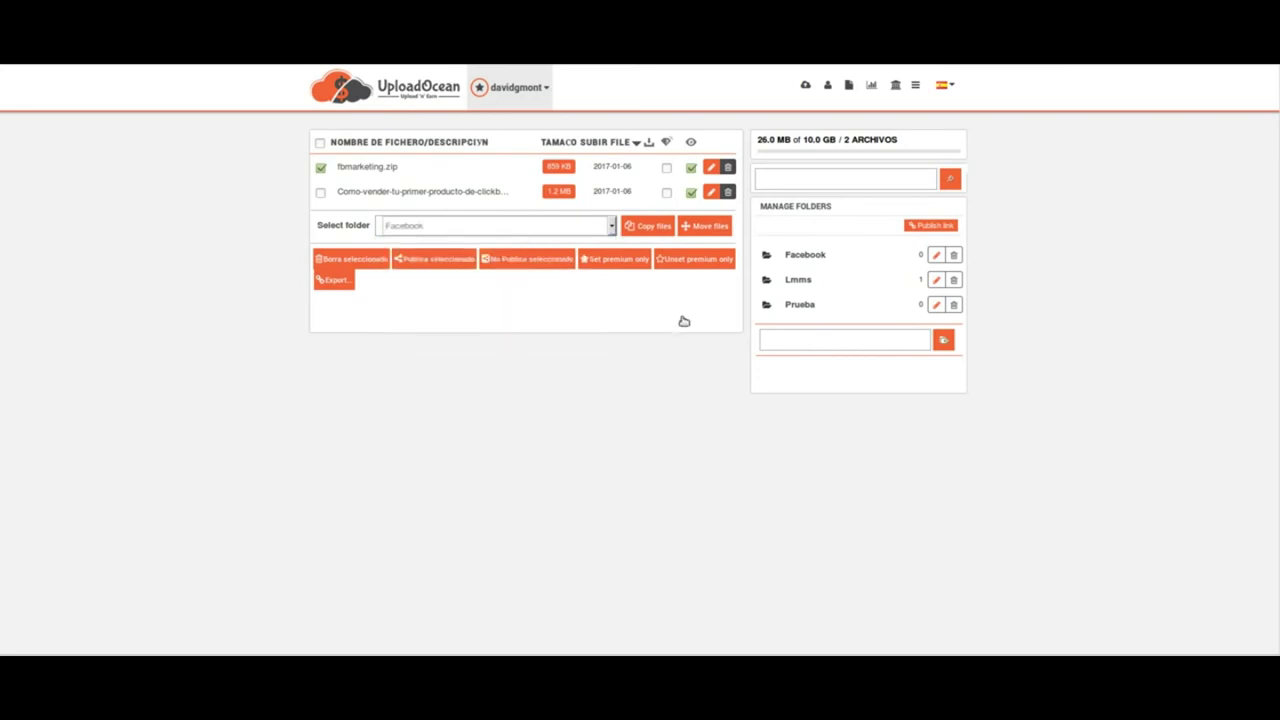
{"action": "left_click", "coordinate": [702, 228]}
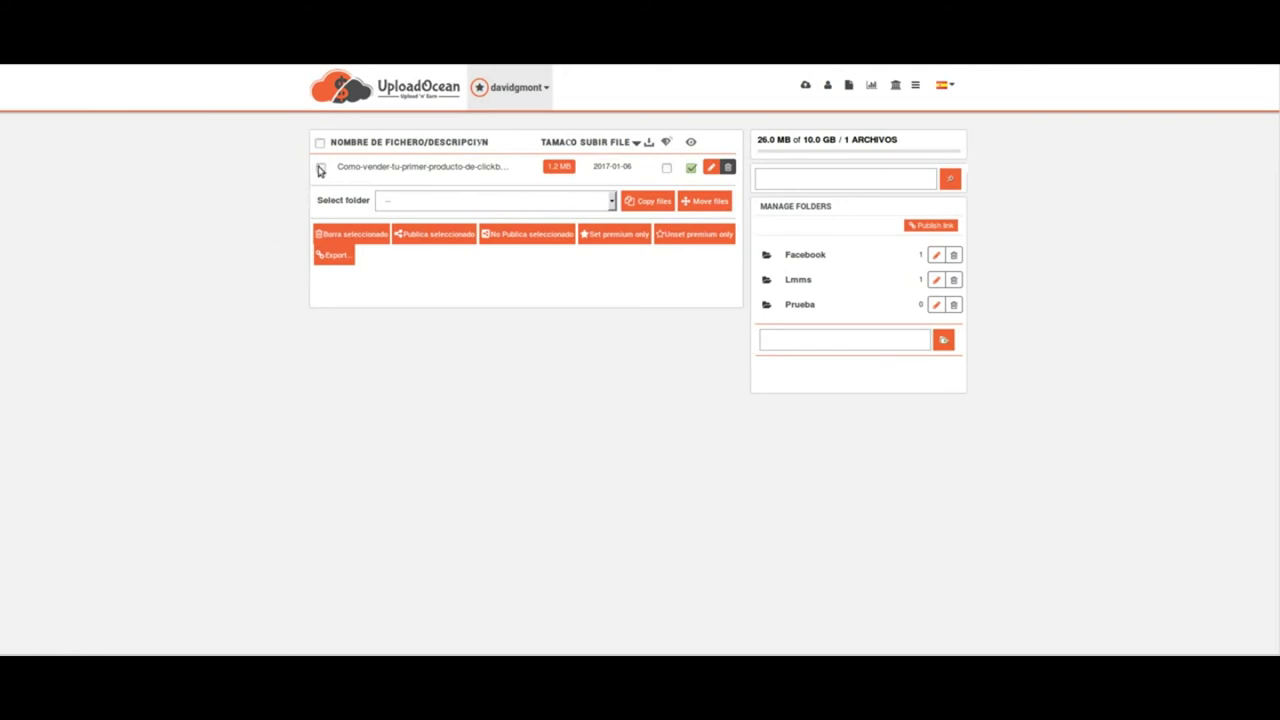
Check the Facebook folder's contents, then add an empty folder named prueba2.
{"action": "left_click", "coordinate": [798, 258]}
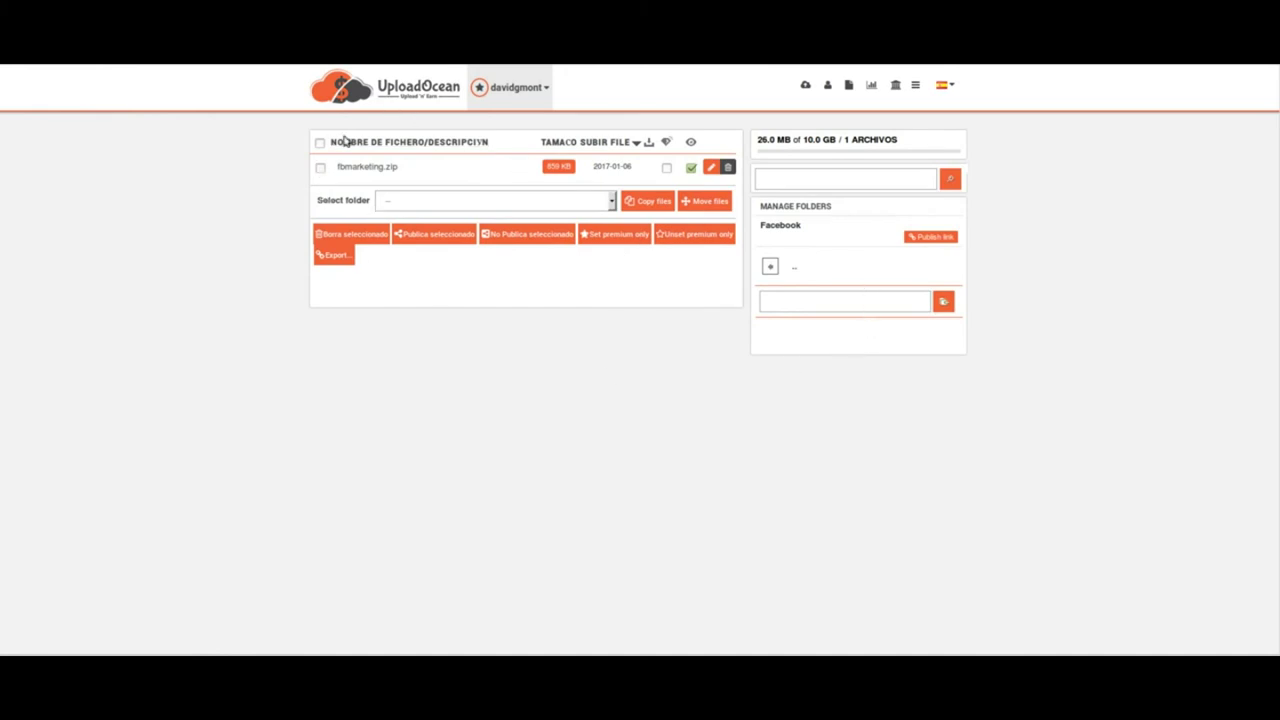
{"action": "left_click", "coordinate": [849, 86]}
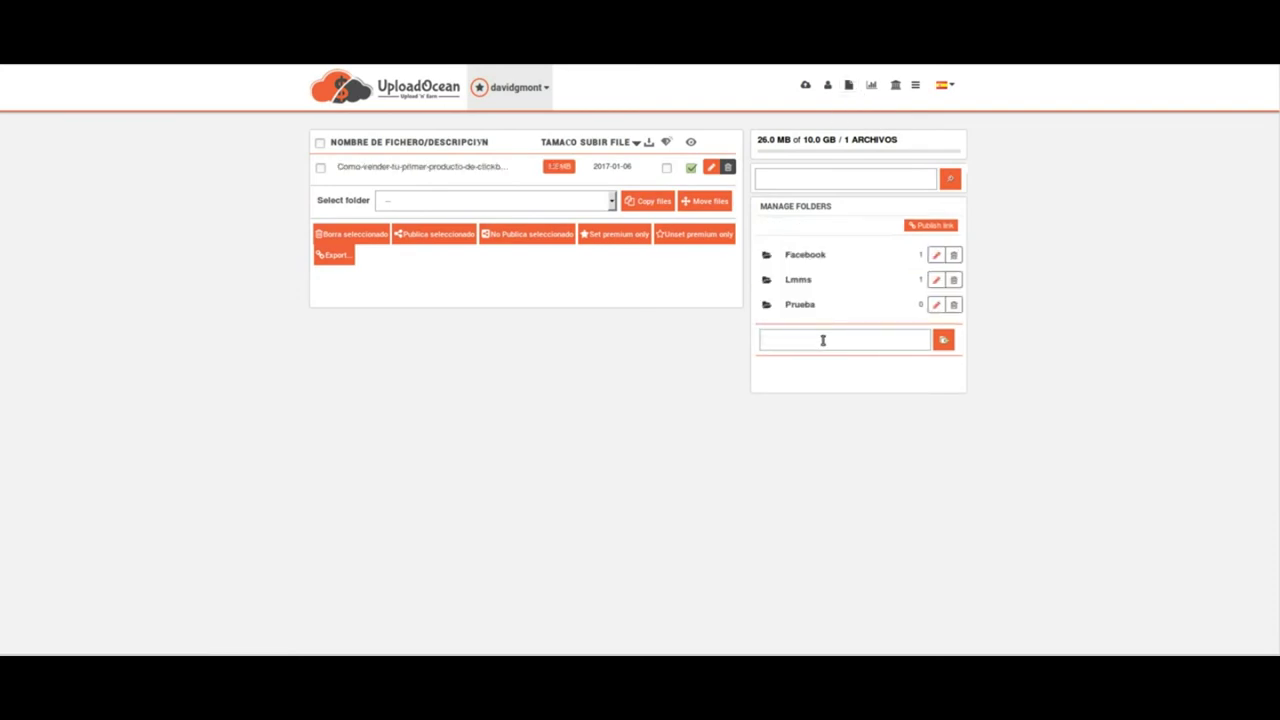
{"action": "left_click", "coordinate": [822, 340]}
{"action": "type", "text": "p"}
{"action": "type", "text": "2"}
{"action": "left_click", "coordinate": [943, 341]}
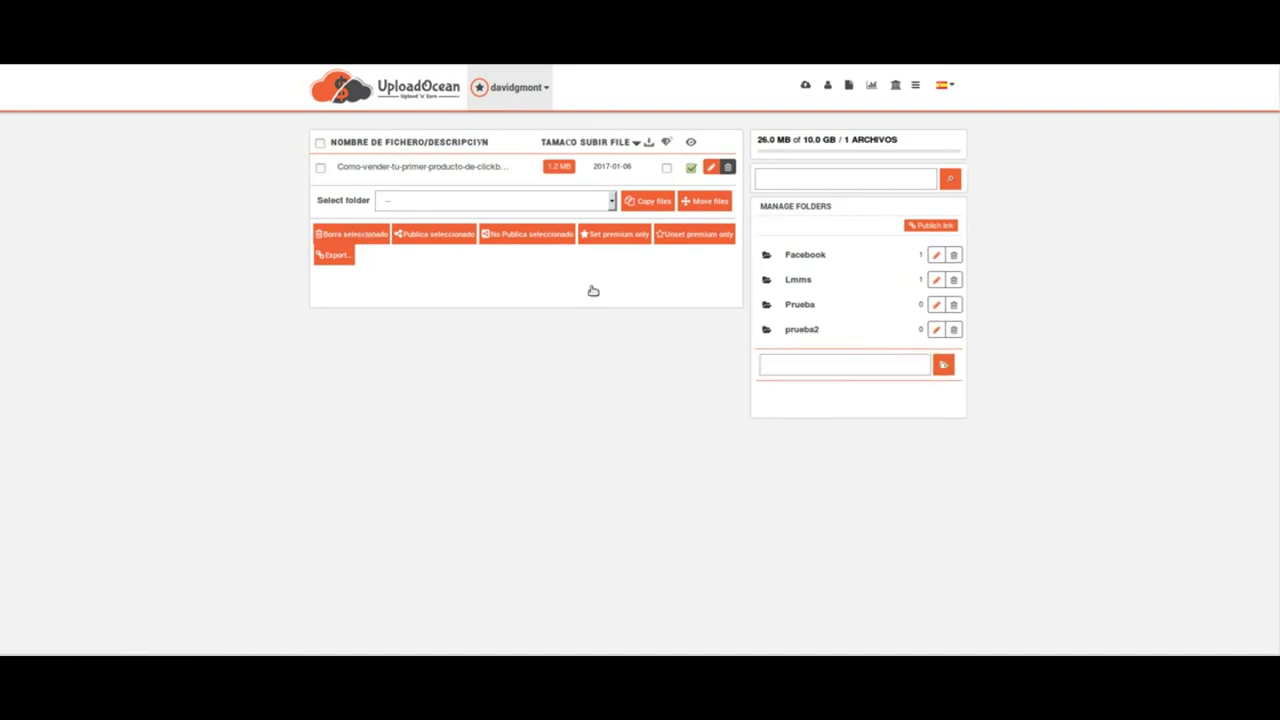
{"action": "left_click", "coordinate": [849, 86]}
Copy fbmarketing.zip from the Facebook folder into prueba2.
{"action": "left_click", "coordinate": [803, 260]}
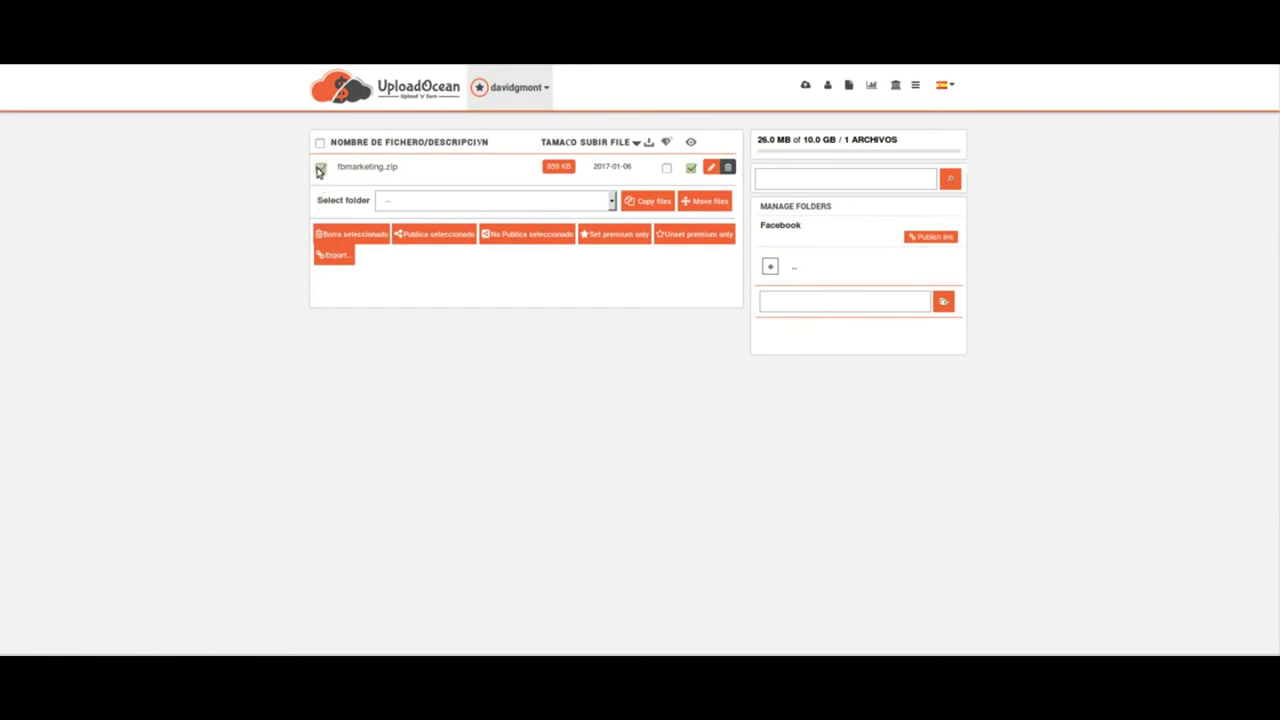
{"action": "left_click", "coordinate": [611, 201]}
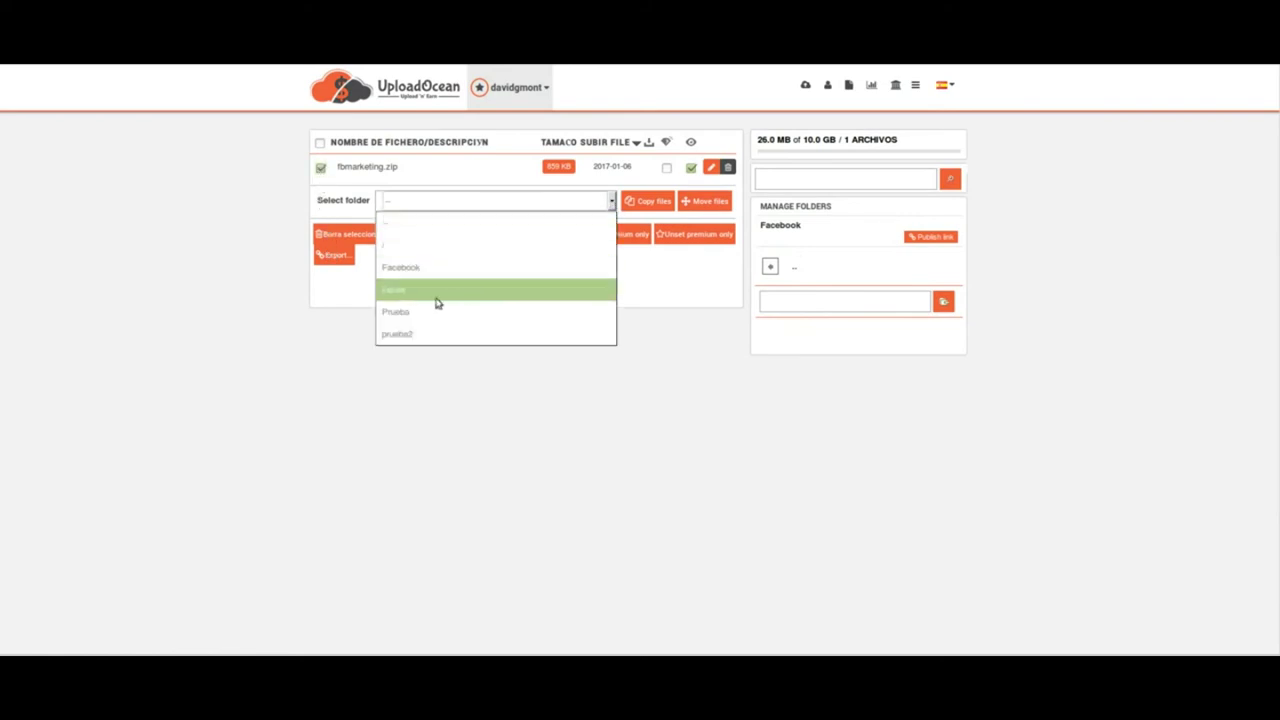
{"action": "left_click", "coordinate": [434, 334]}
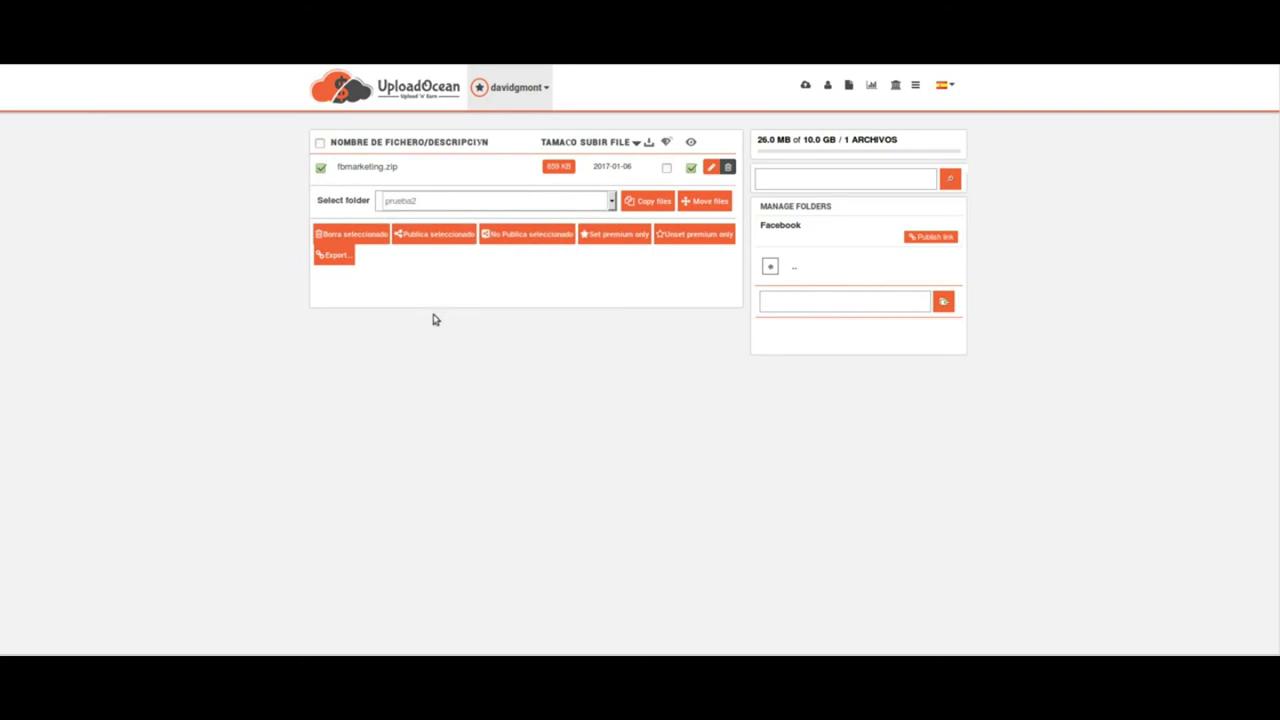
{"action": "left_click", "coordinate": [653, 204]}
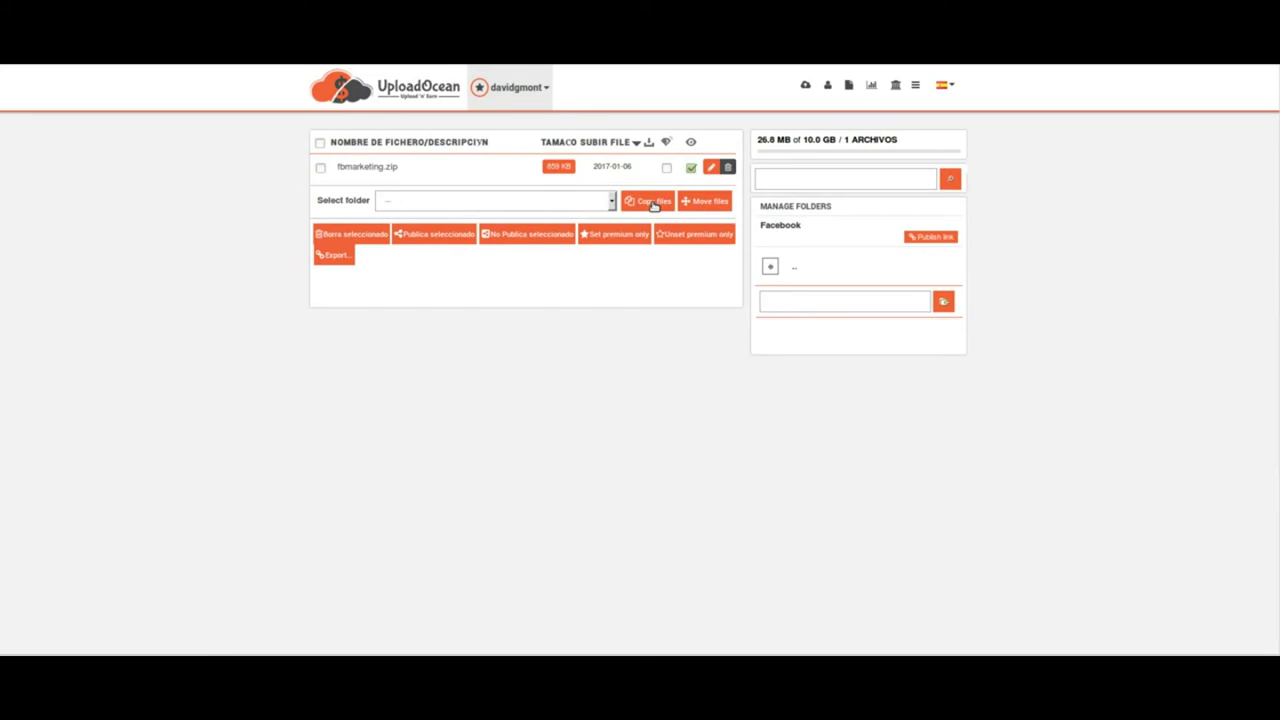
{"action": "left_click", "coordinate": [321, 170]}
{"action": "left_click", "coordinate": [321, 169]}
Open the prueba2 folder and confirm the fbmarketing.zip copy is there.
{"action": "left_click", "coordinate": [849, 87]}
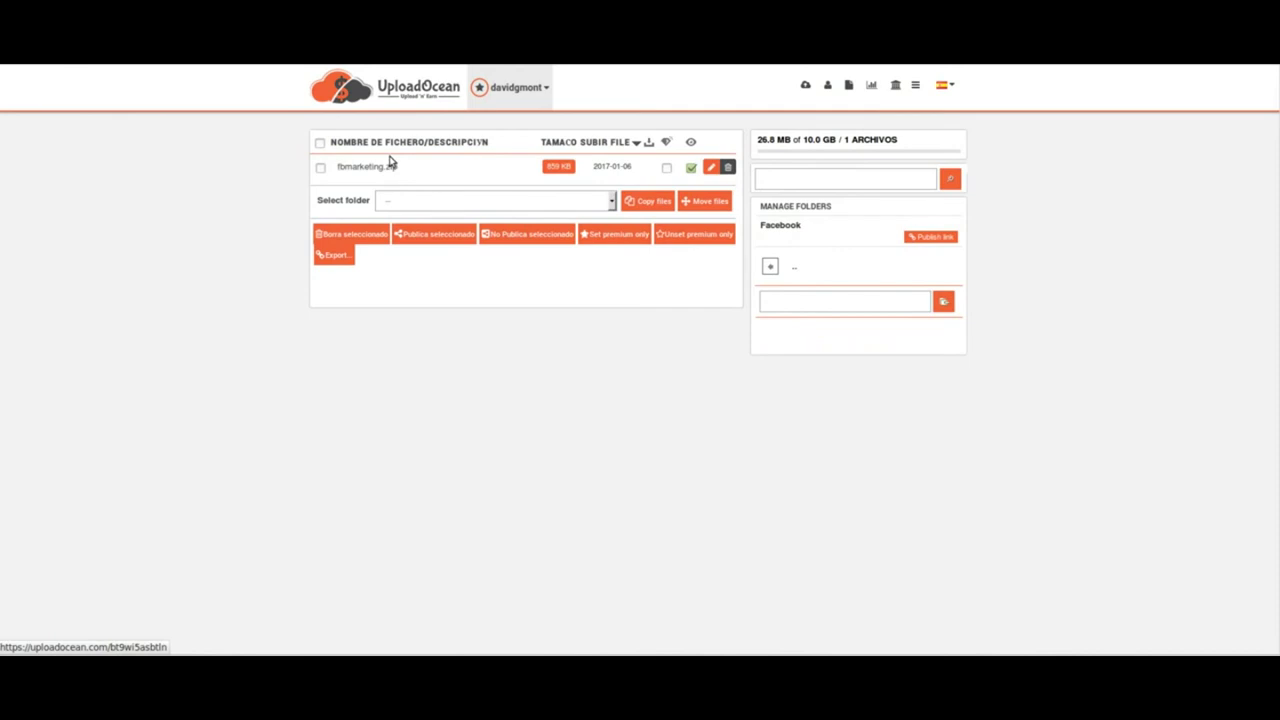
{"action": "left_click", "coordinate": [771, 267]}
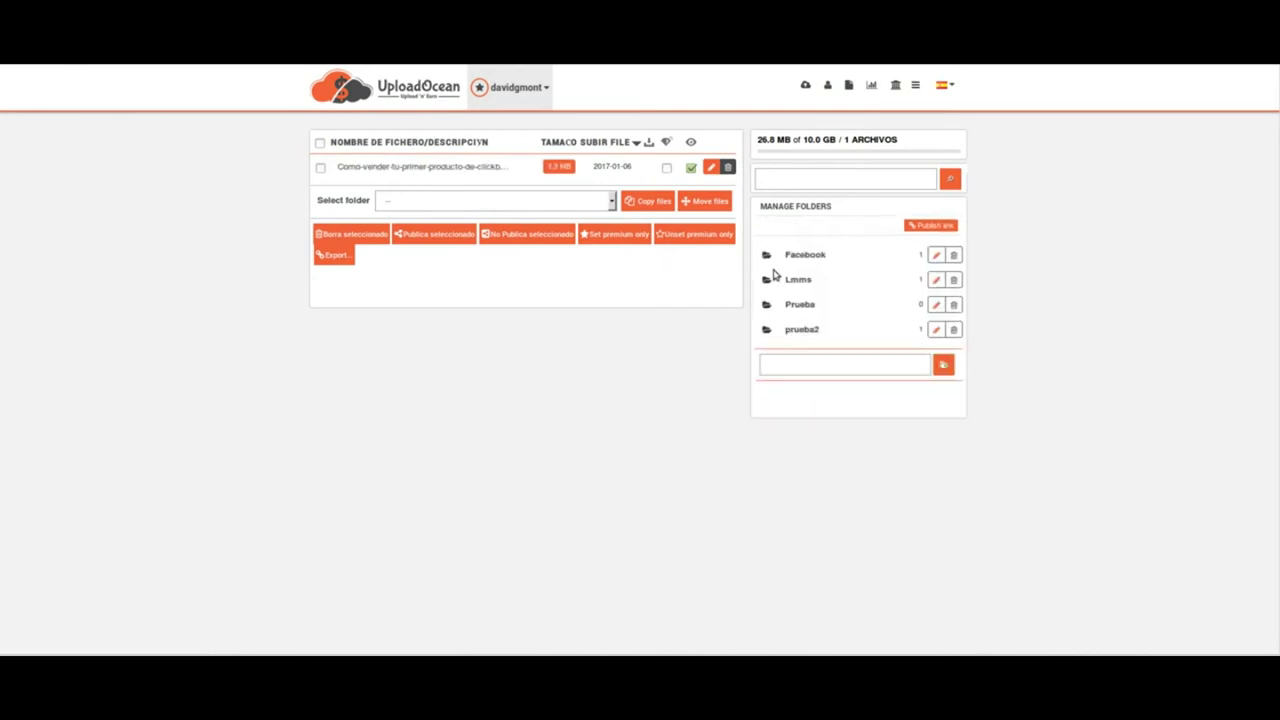
{"action": "left_click", "coordinate": [802, 331]}
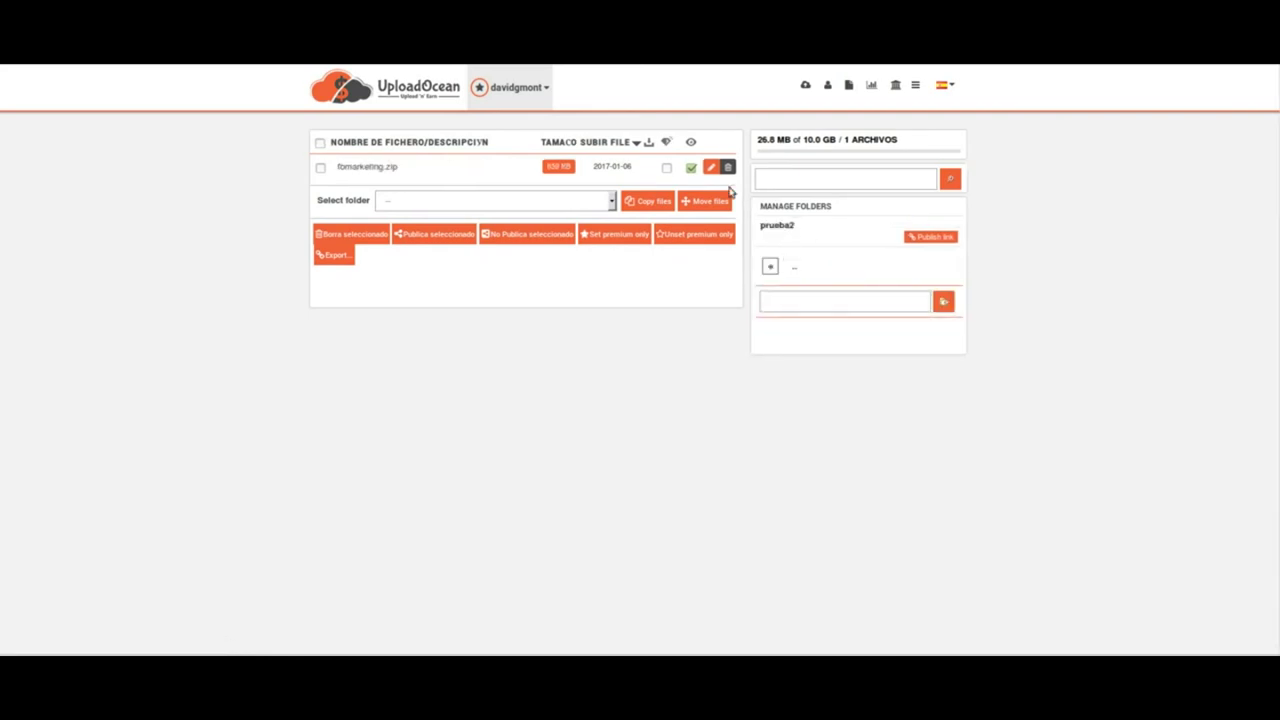
{"action": "left_click", "coordinate": [320, 169]}
{"action": "scroll", "coordinate": [748, 272], "scroll_direction": "down", "scroll_amount": 2}
{"action": "scroll", "coordinate": [729, 323], "scroll_direction": "up", "scroll_amount": 1}
{"action": "scroll", "coordinate": [729, 323], "scroll_direction": "up", "scroll_amount": 1}
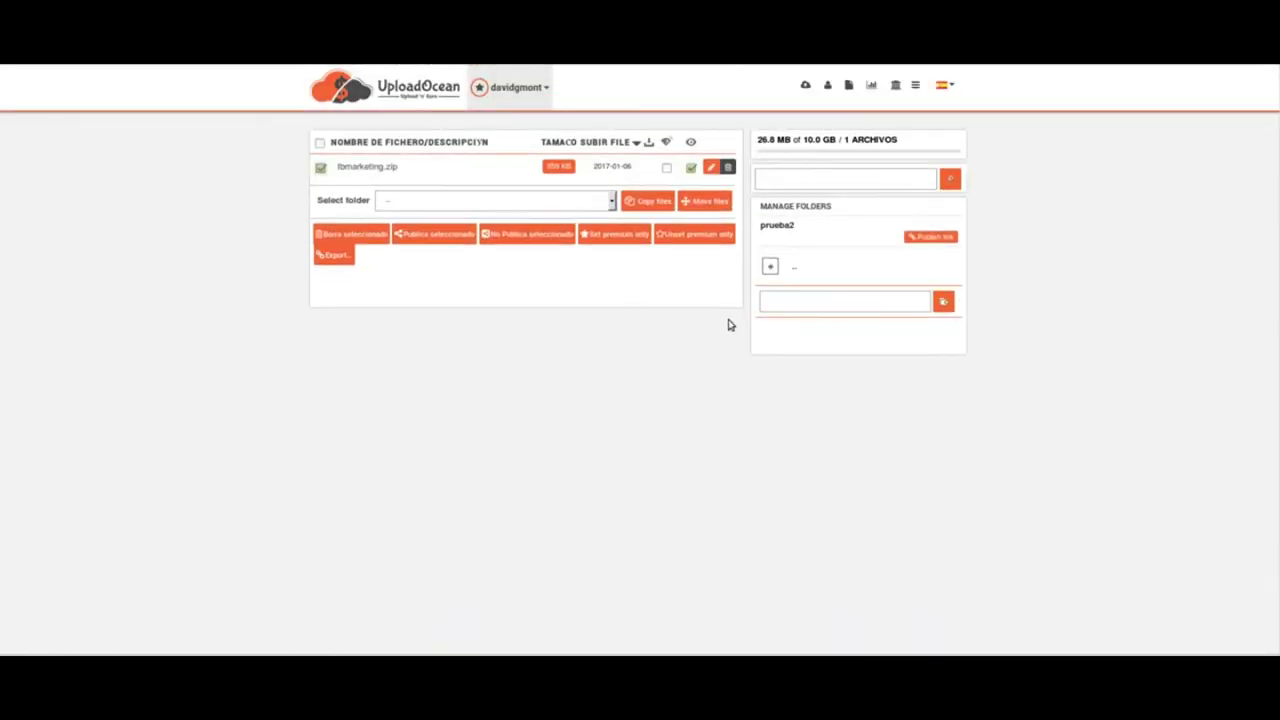
Reload the root file list, now holding only the clickbank PDF beside the four folders.
{"action": "left_click", "coordinate": [850, 106]}
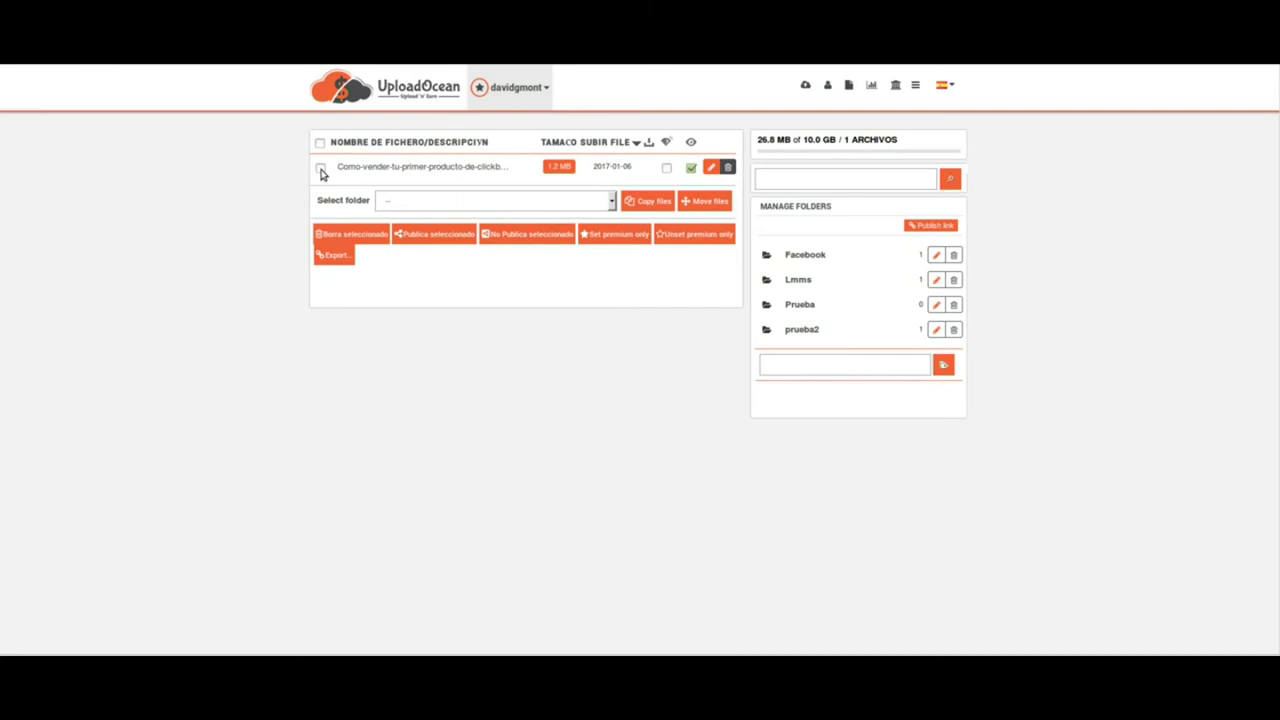
Open the 1.2 MB clickbank PDF's download page and scroll down through it.
{"action": "left_click", "coordinate": [408, 175]}
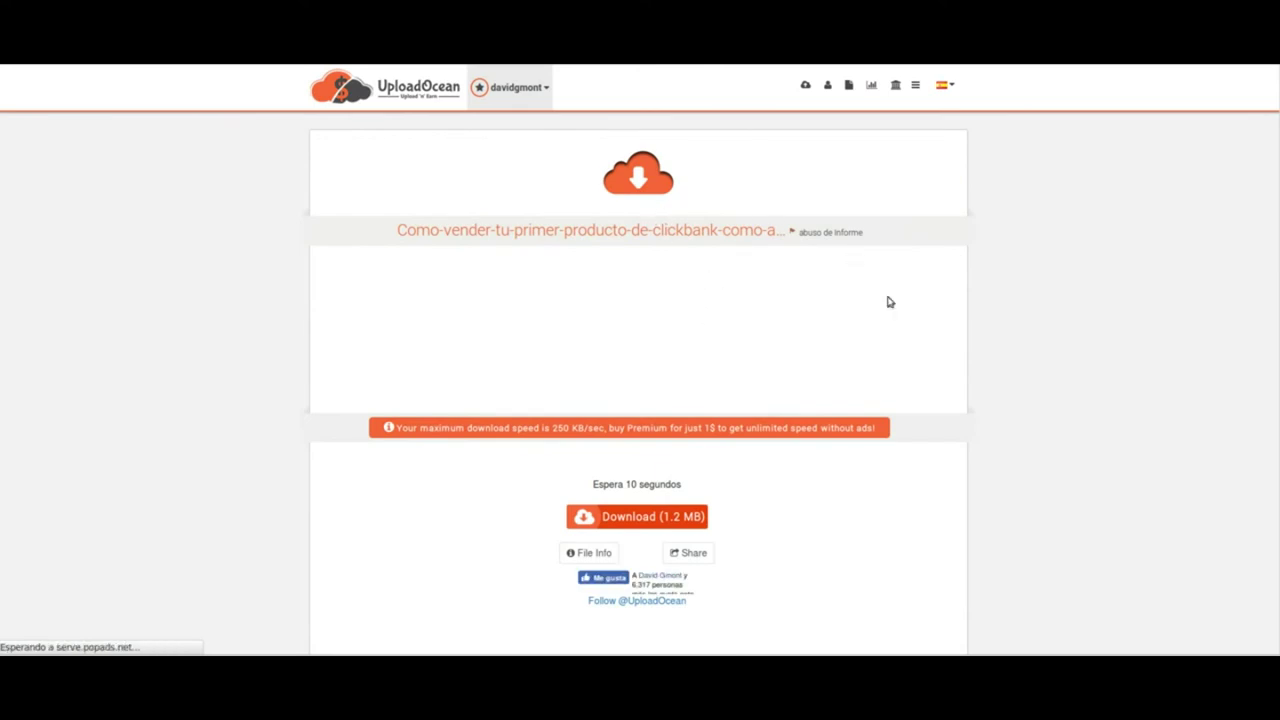
{"action": "scroll", "coordinate": [778, 317], "scroll_direction": "down", "scroll_amount": 3}
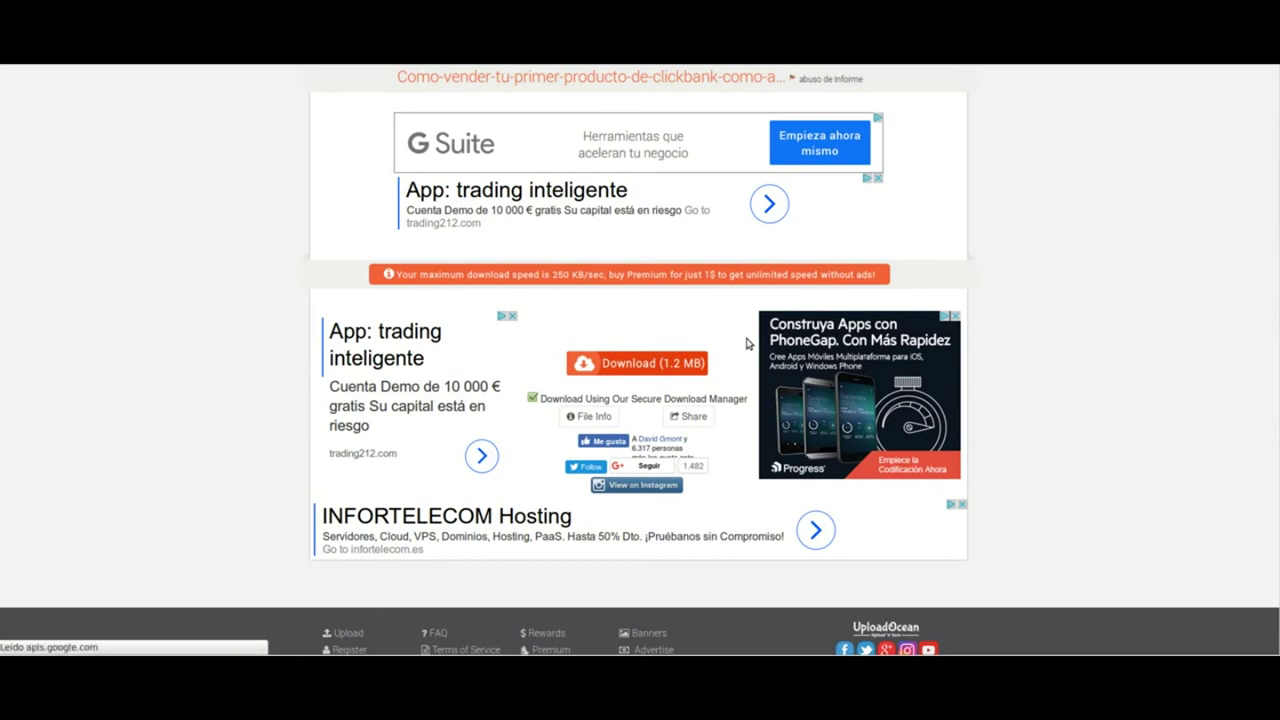
{"action": "scroll", "coordinate": [712, 334], "scroll_direction": "down", "scroll_amount": 1}
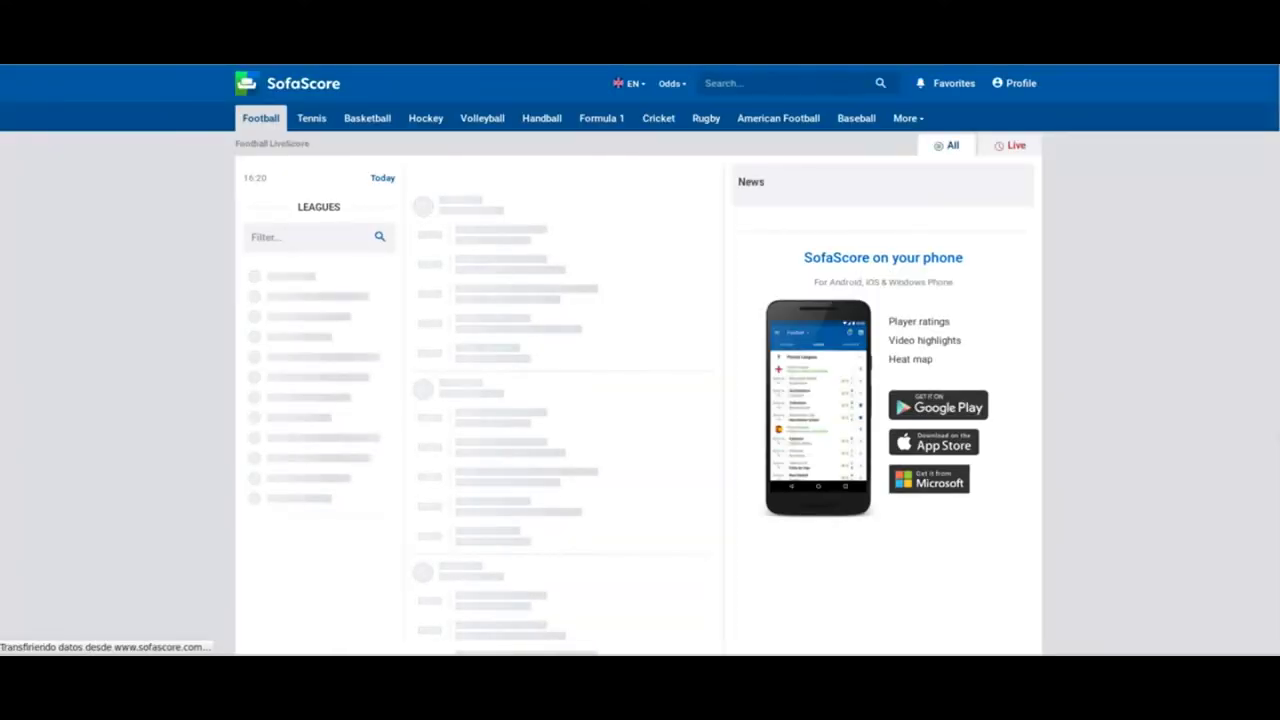
Close the SofaScore pop-up tab with Ctrl+W, revealing the gedit notes.
{"action": "key", "text": "ctrl+w"}
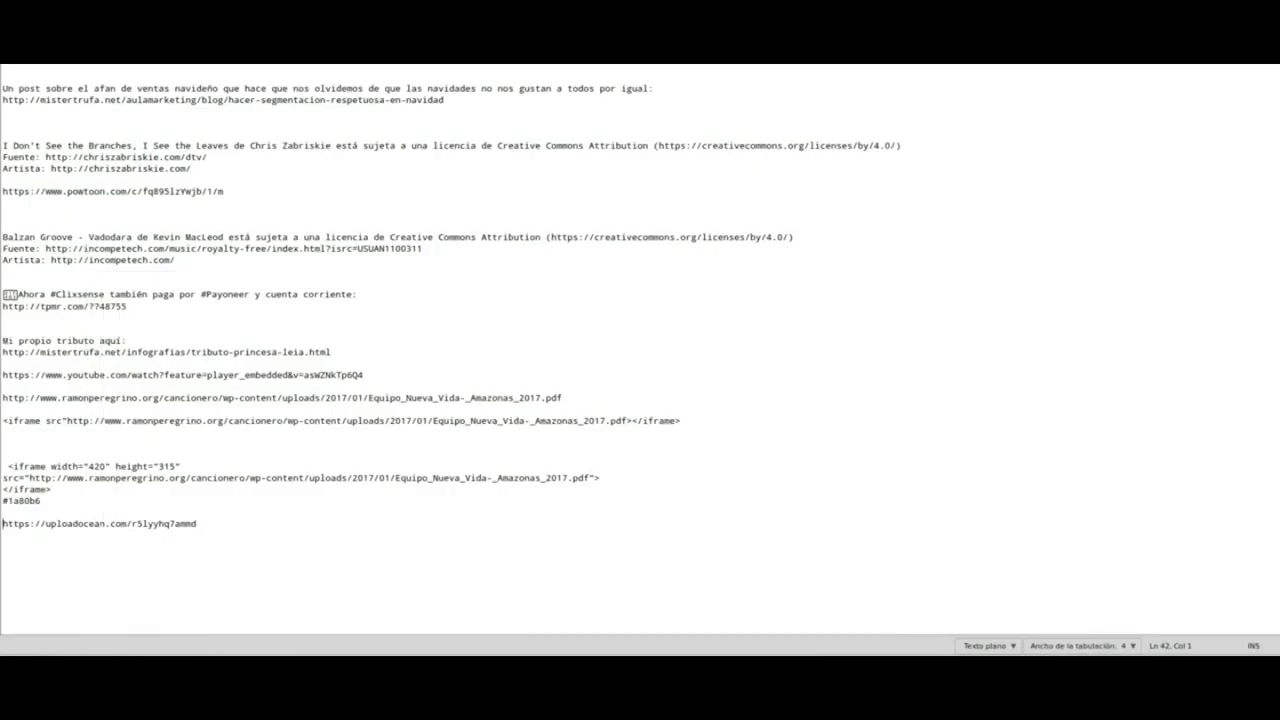
Bring up the context menu on the saved UploadOcean link in gedit.
{"action": "right_click", "coordinate": [970, 598]}
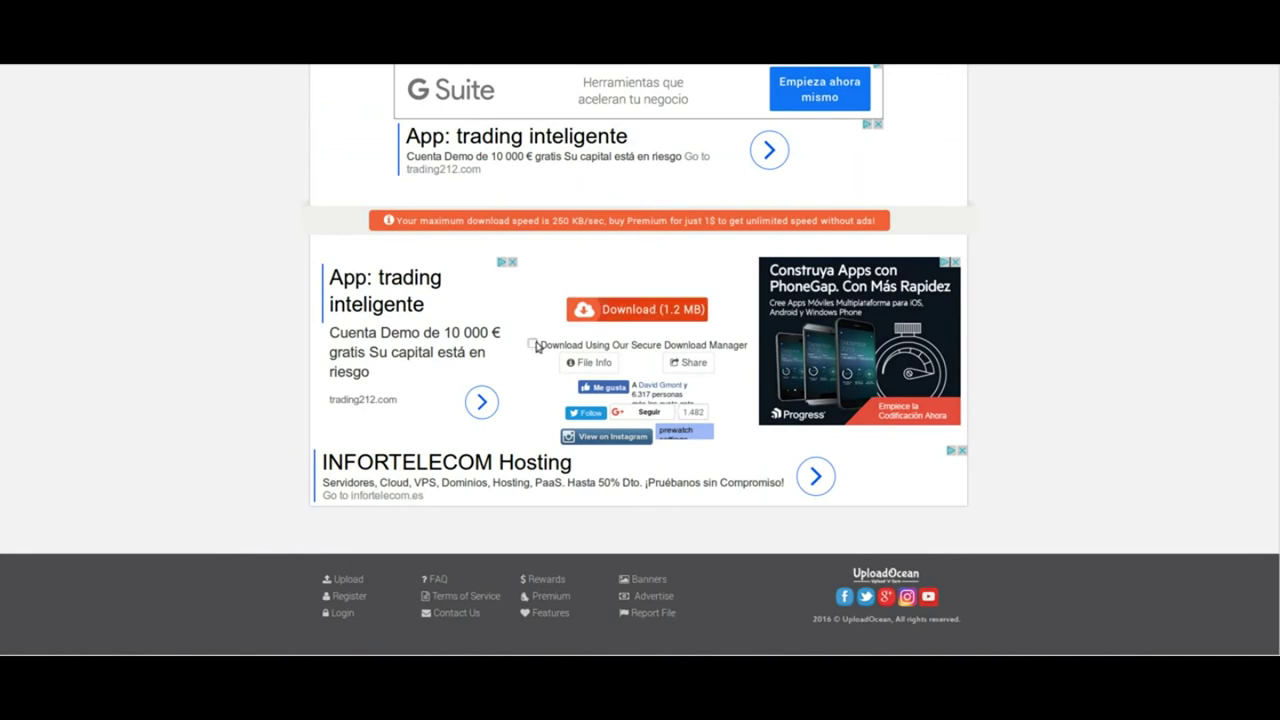
Toggle the Secure Download Manager option and request the 1.2 MB download.
{"action": "left_click", "coordinate": [533, 345]}
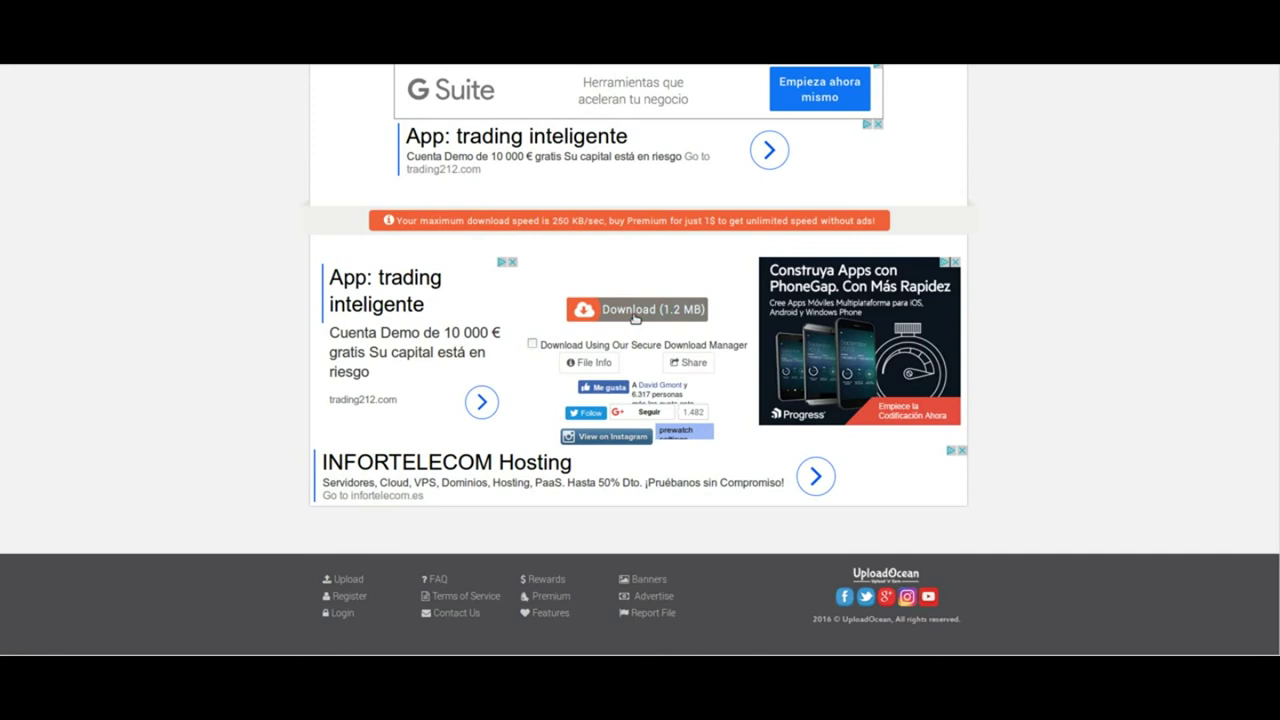
{"action": "left_click", "coordinate": [633, 314]}
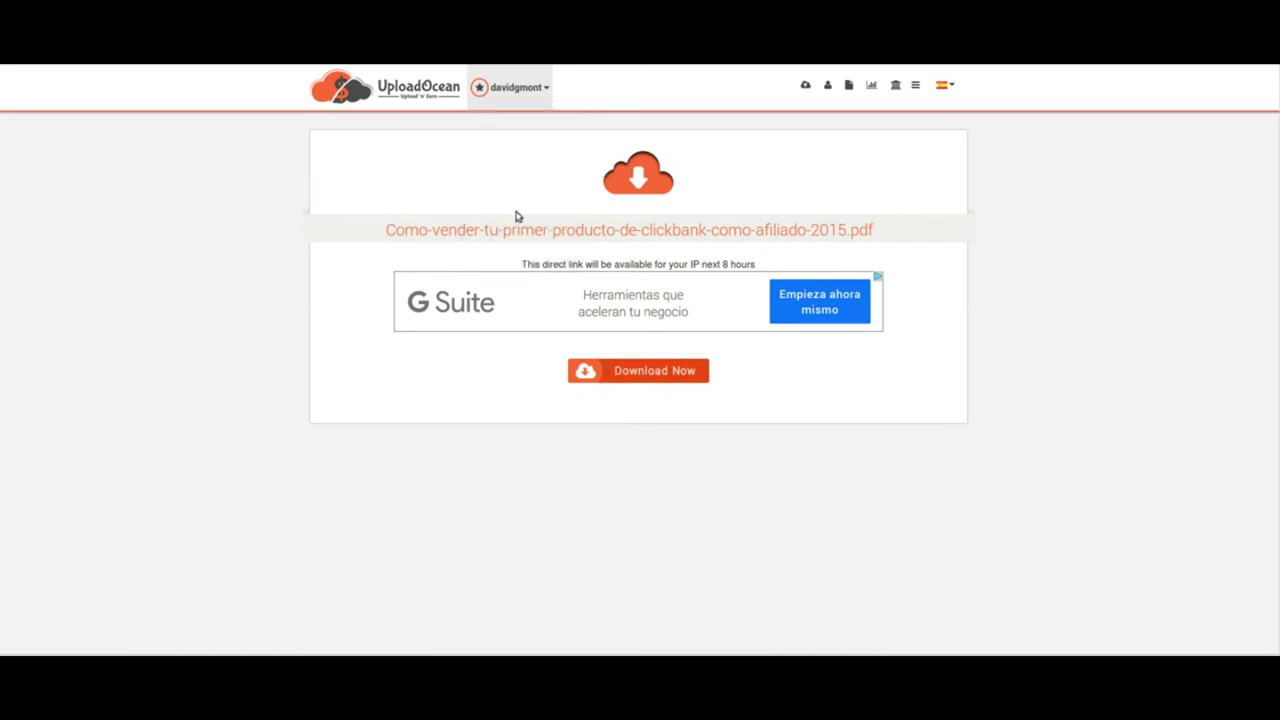
Download the clickbank PDF, saving it to disk rather than opening it.
{"action": "left_click", "coordinate": [654, 378]}
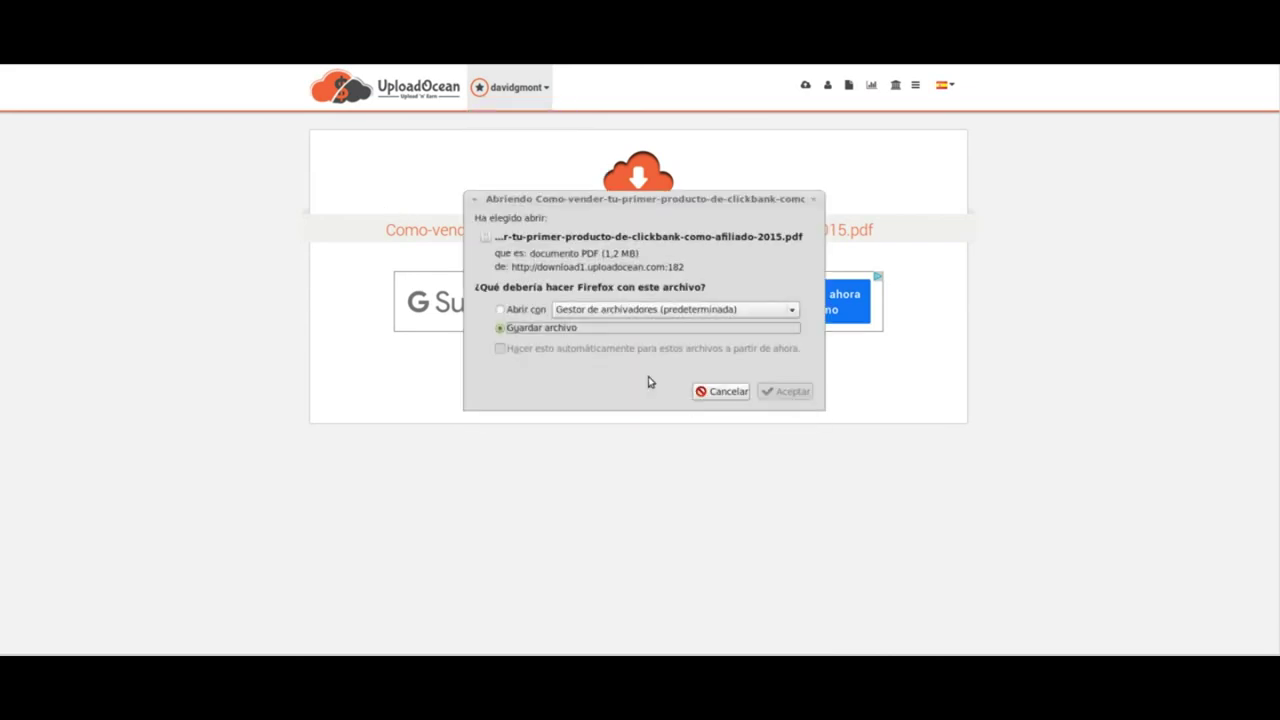
{"action": "left_click", "coordinate": [784, 392]}
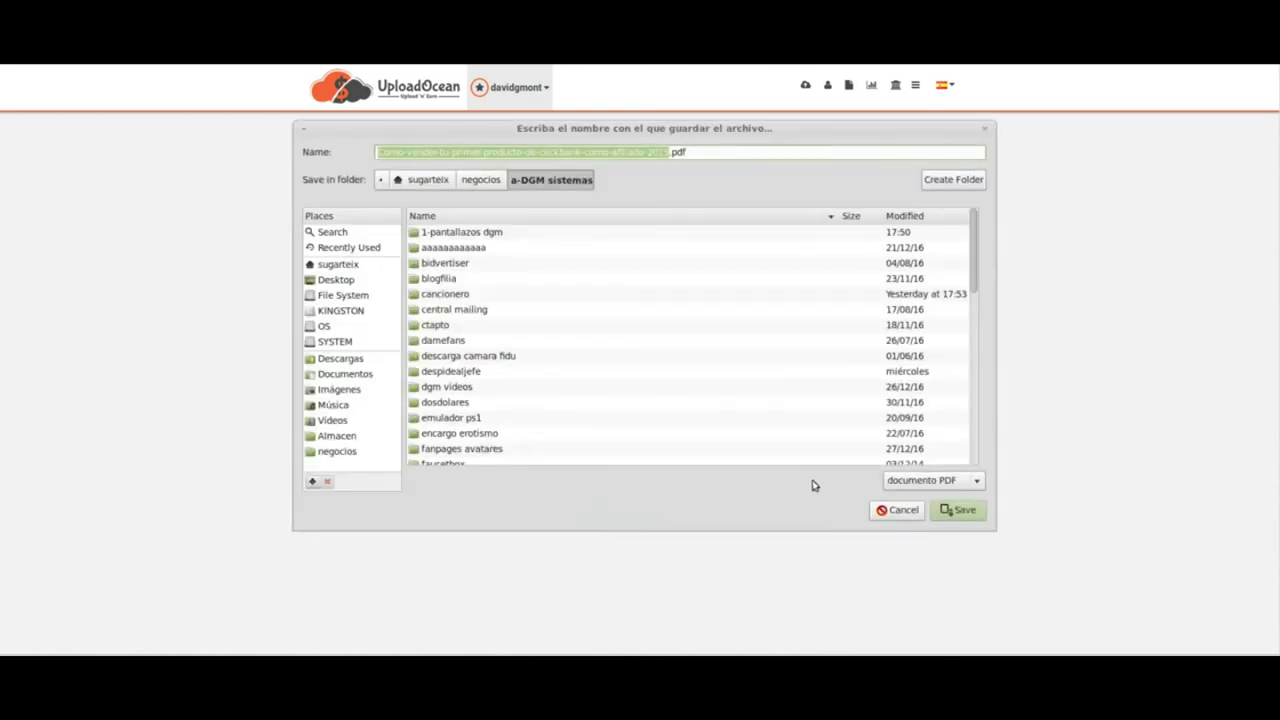
{"action": "left_click", "coordinate": [948, 513]}
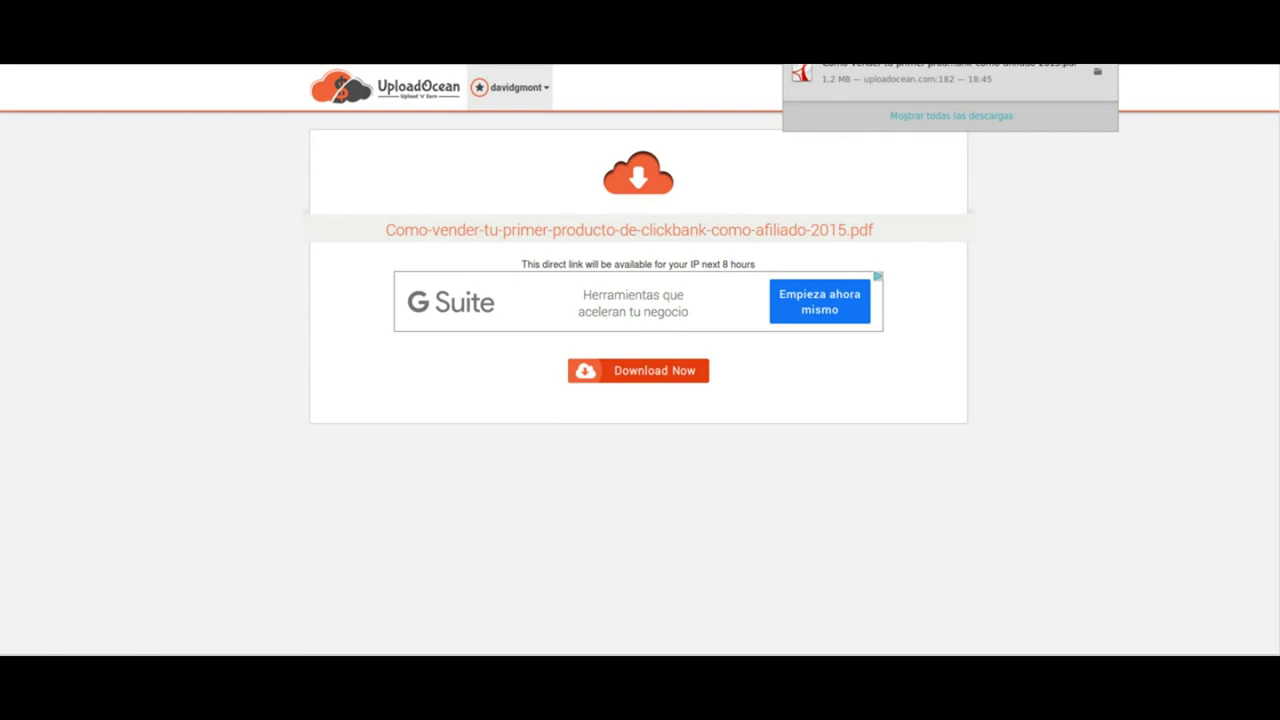
Dismiss the downloads list, reopen My Files, and review the 26.8 MB of 10 GB storage line.
{"action": "left_click", "coordinate": [1088, 120]}
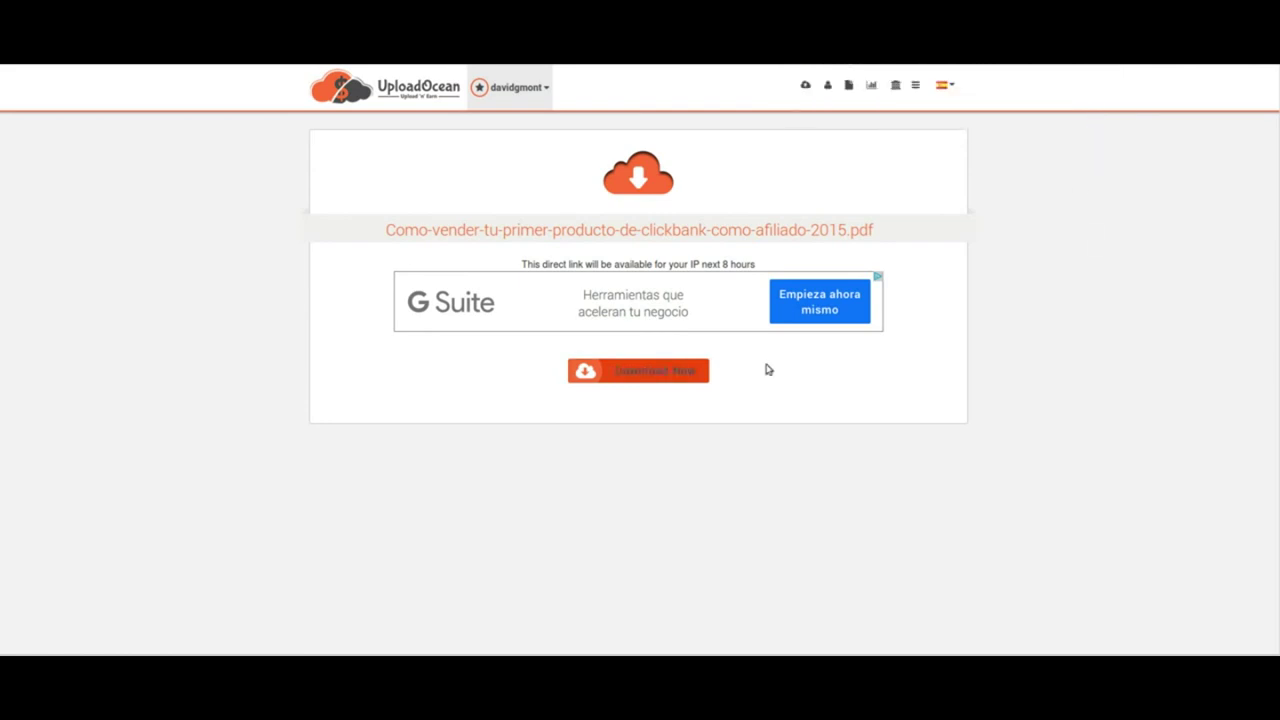
{"action": "left_click", "coordinate": [850, 87]}
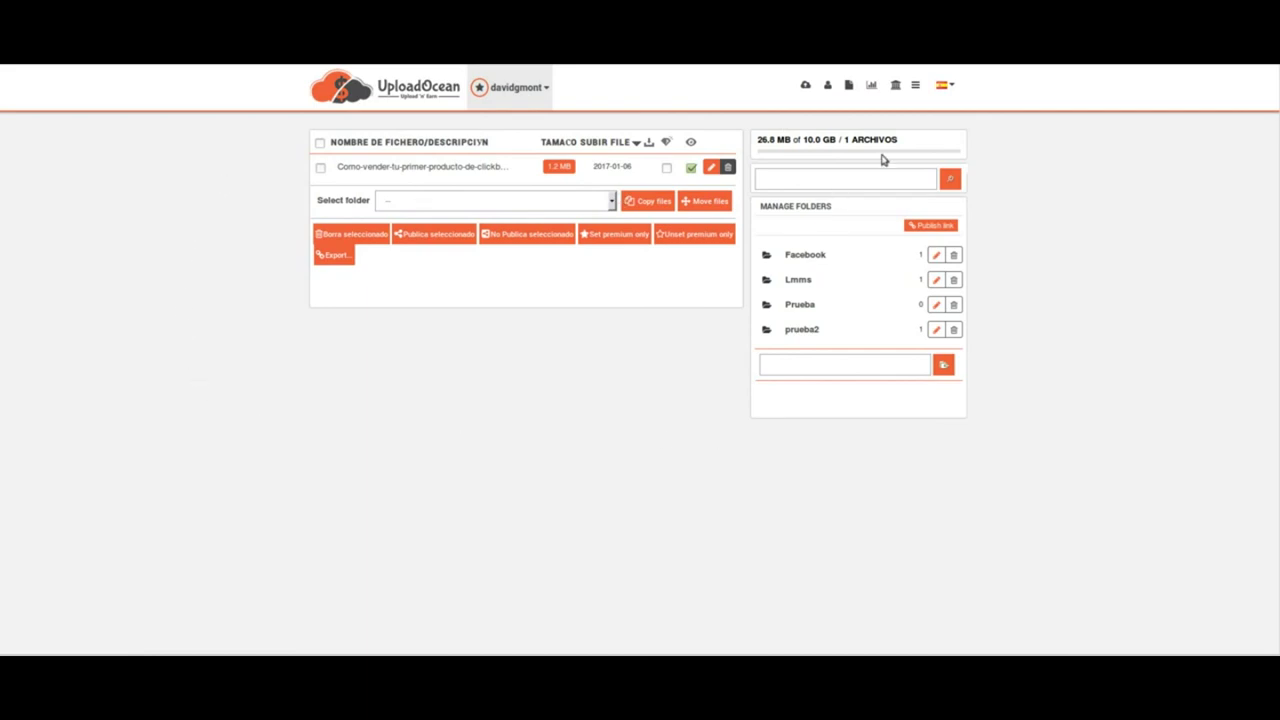
{"action": "left_click_drag", "start_coordinate": [913, 140], "coordinate": [755, 141]}
{"action": "triple_click", "coordinate": [757, 141]}
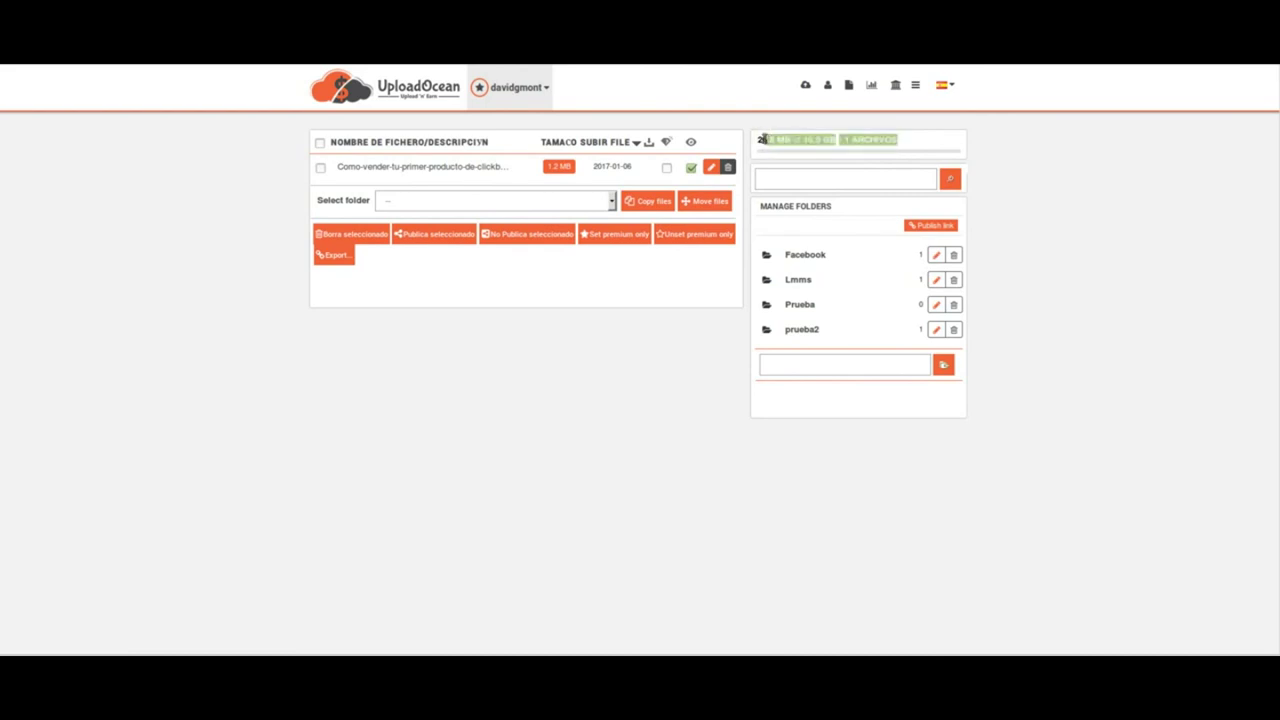
{"action": "left_click", "coordinate": [1030, 154]}
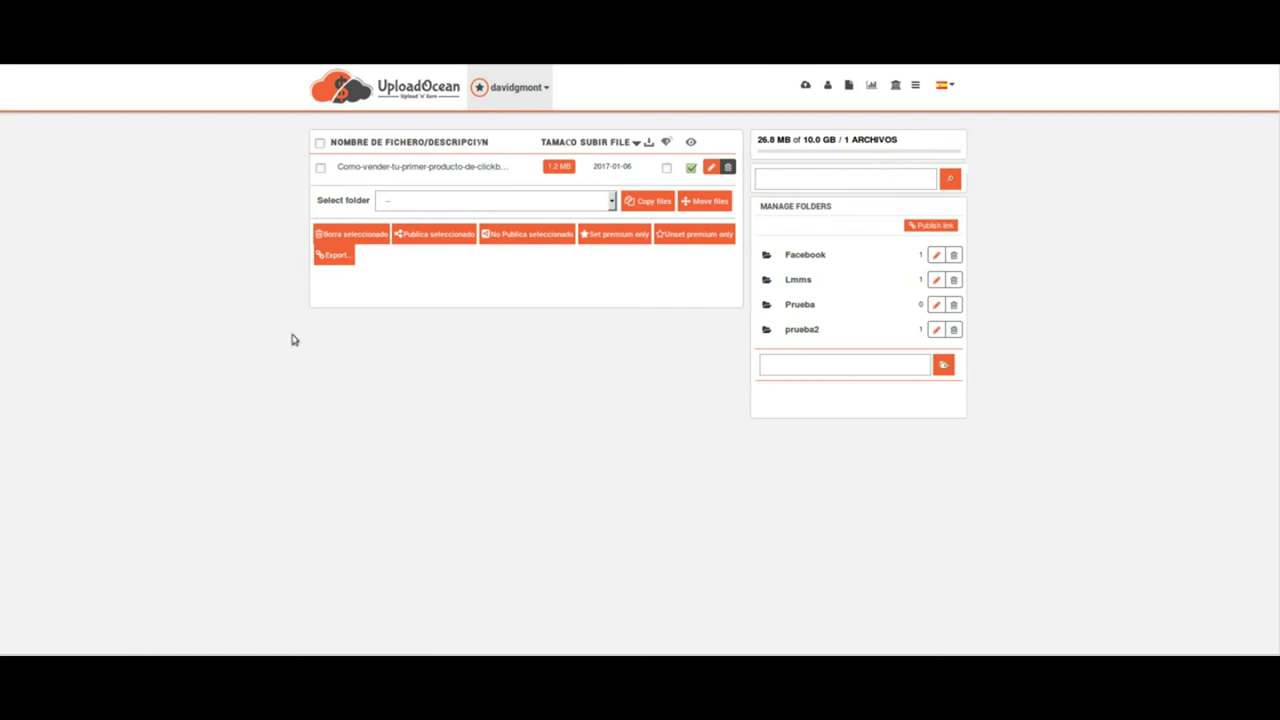
{"action": "scroll", "coordinate": [1035, 275], "scroll_direction": "down", "scroll_amount": 2}
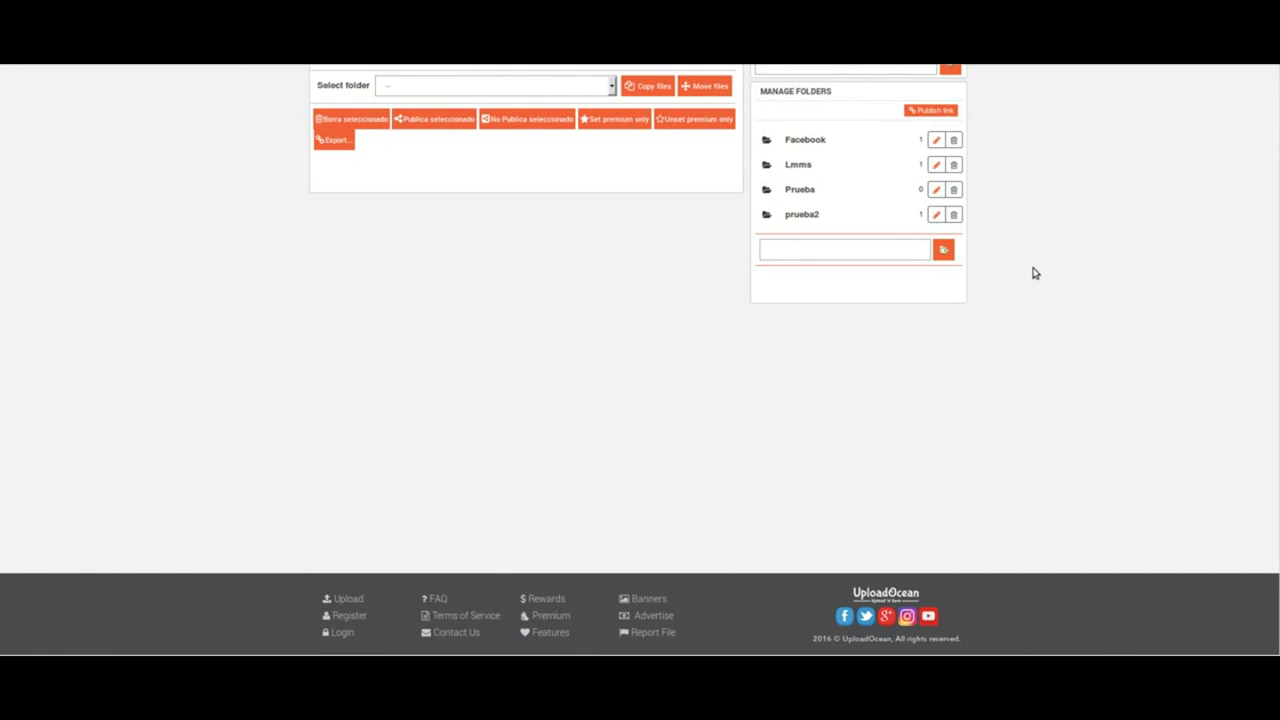
{"action": "scroll", "coordinate": [1035, 273], "scroll_direction": "up", "scroll_amount": 2}
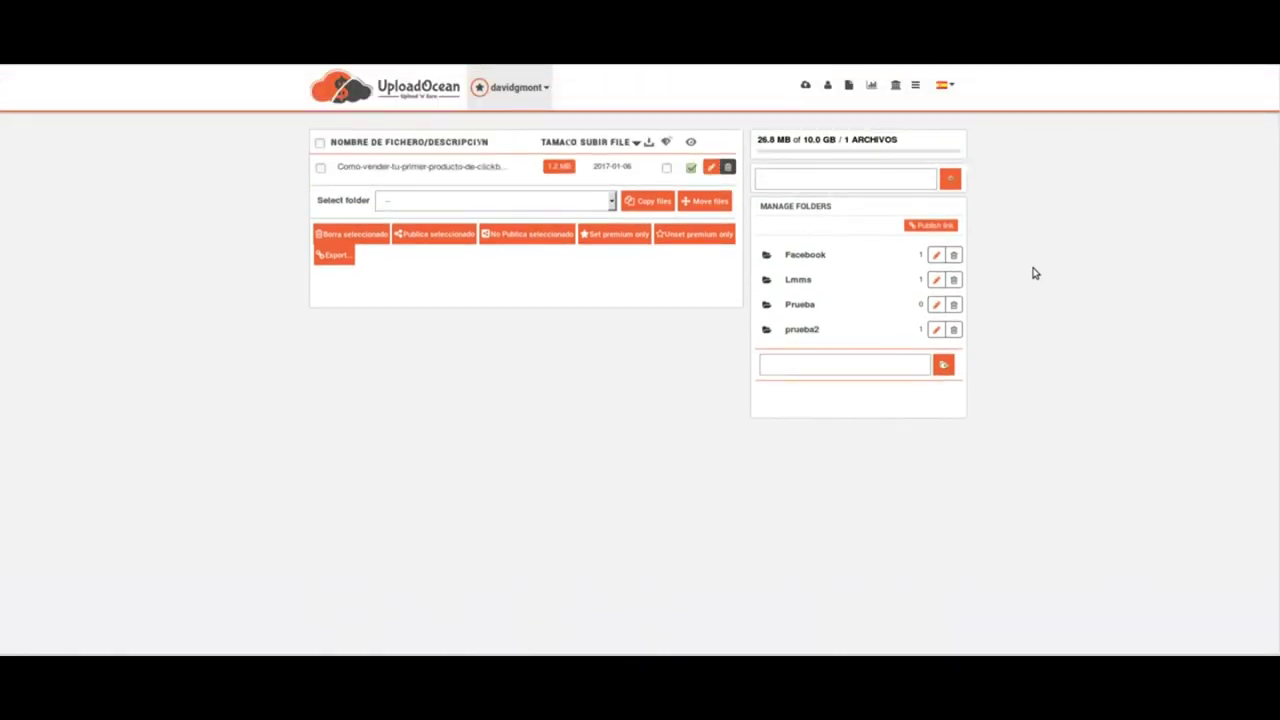